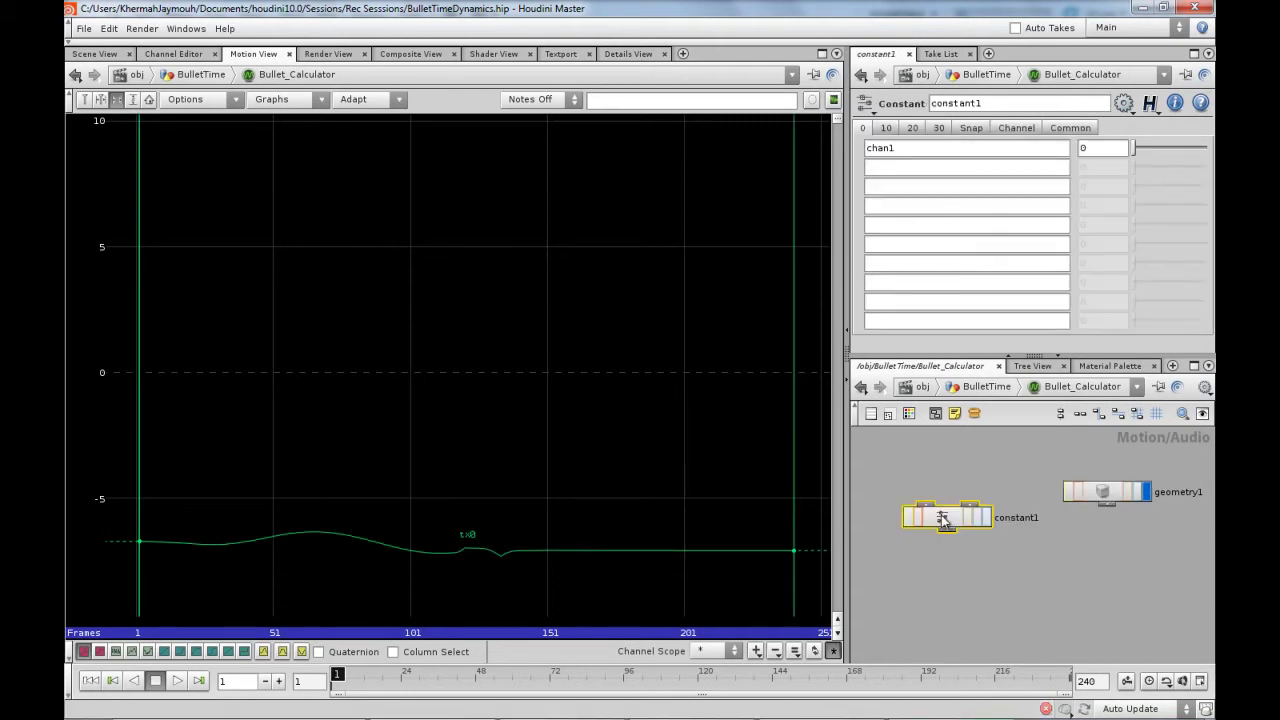
# Edit constant1's parameter interface to make the parameters name1 through value9 in folder 0 invisible, and apply the change
pyautogui.moveTo(942, 517); pyautogui.dragTo(946, 513)
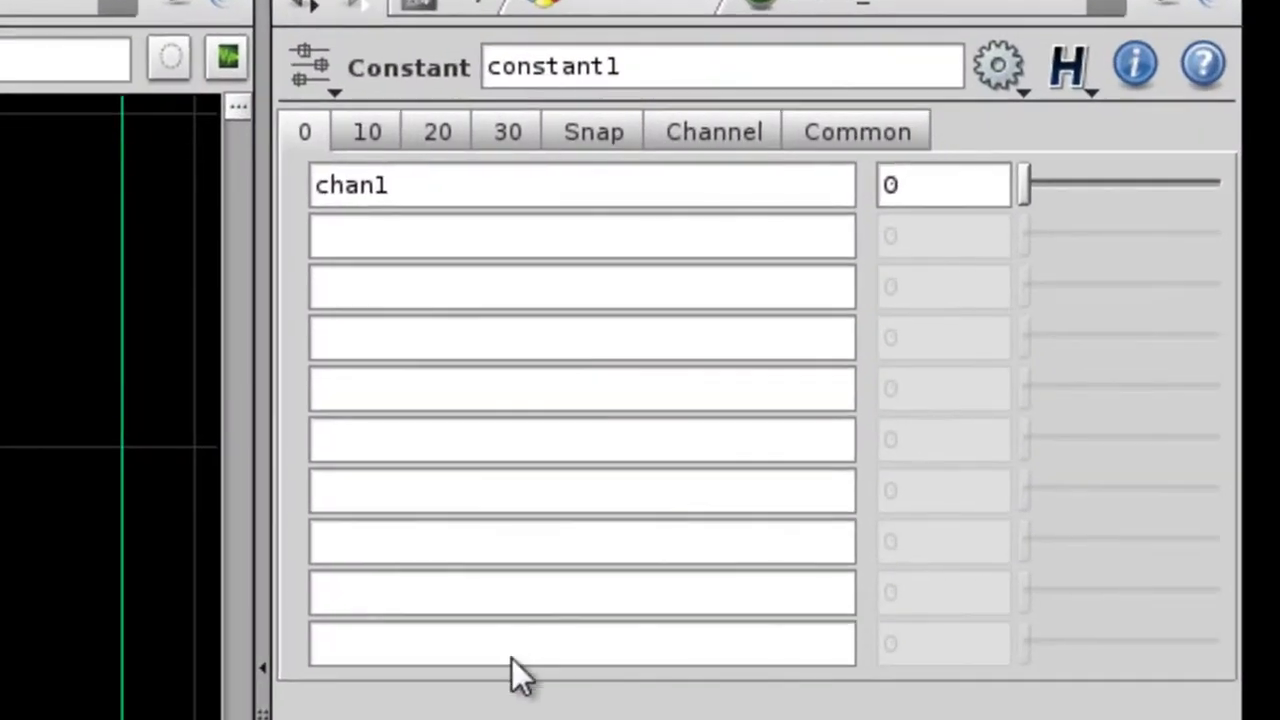
pyautogui.click(998, 68)
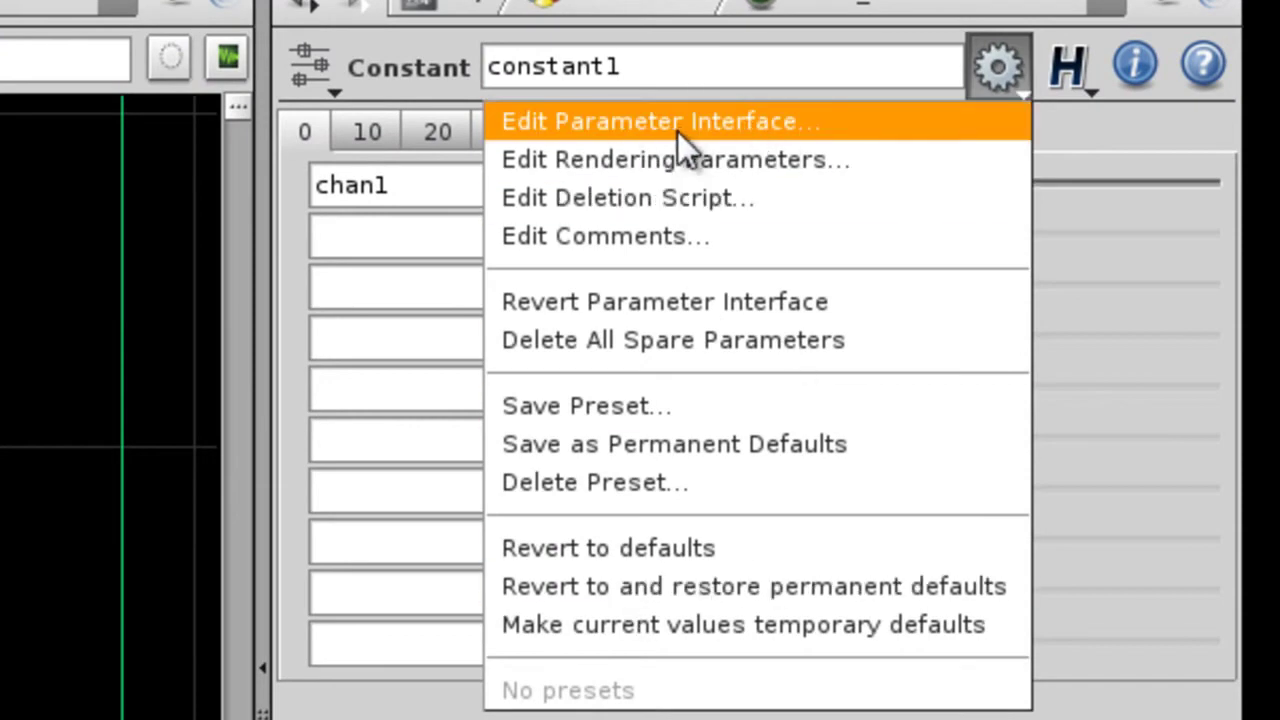
pyautogui.click(747, 124)
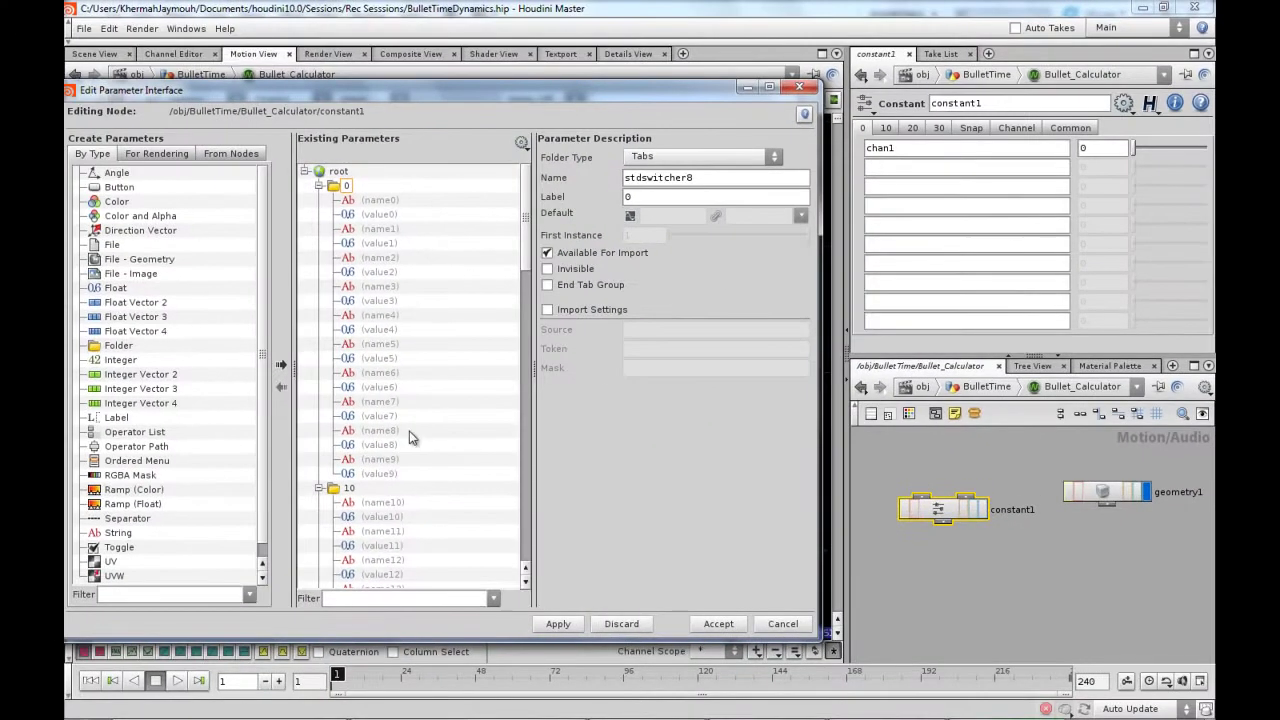
pyautogui.moveTo(388, 473); pyautogui.dragTo(390, 235)
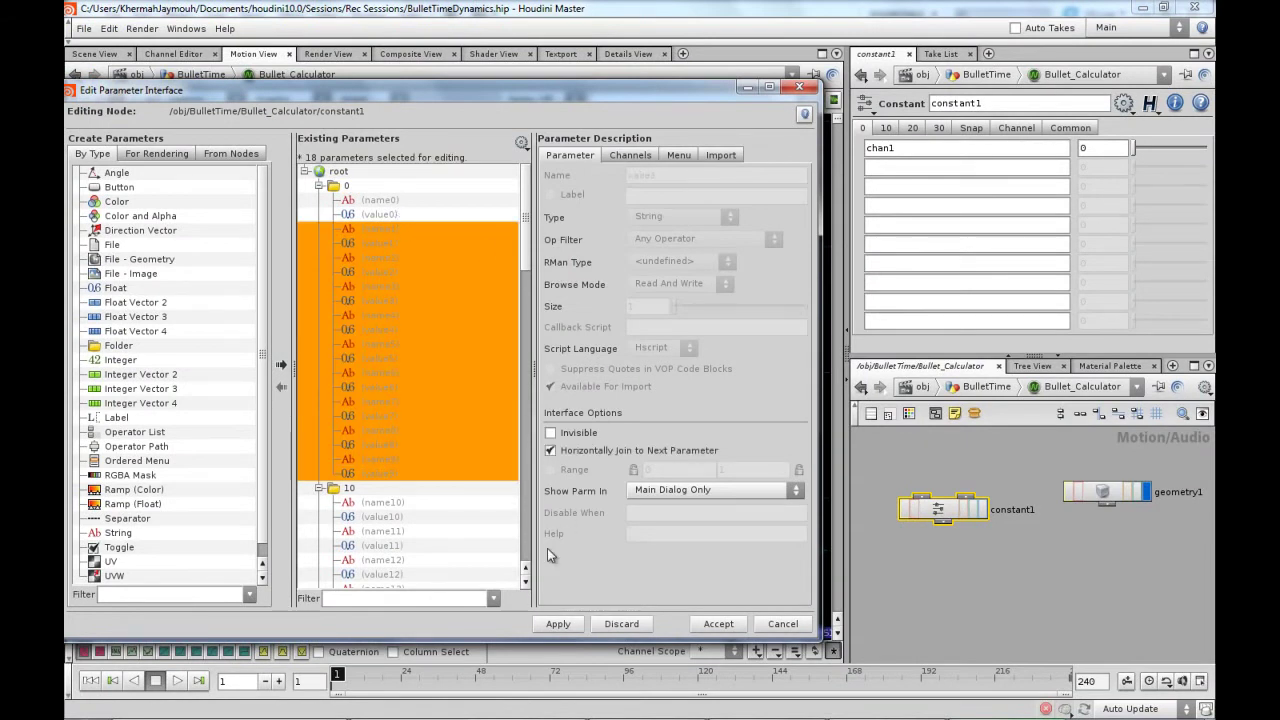
pyautogui.click(552, 623)
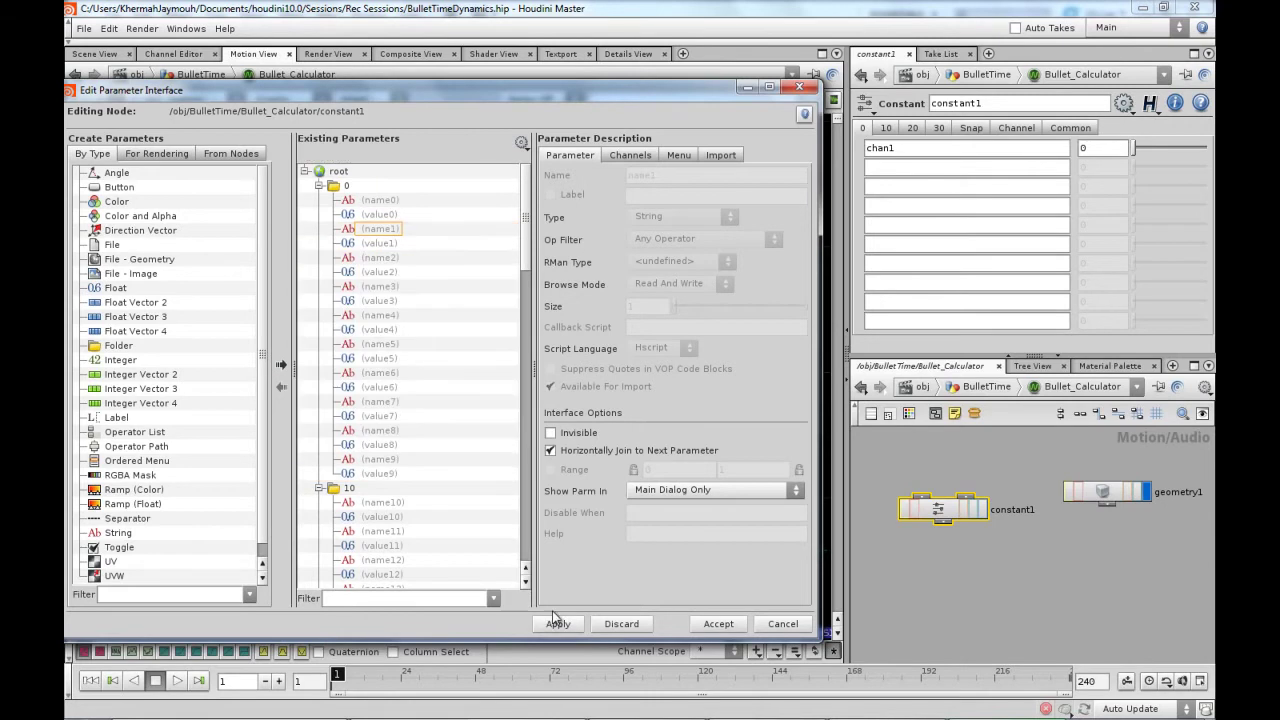
pyautogui.click(565, 631)
pyautogui.click(396, 230)
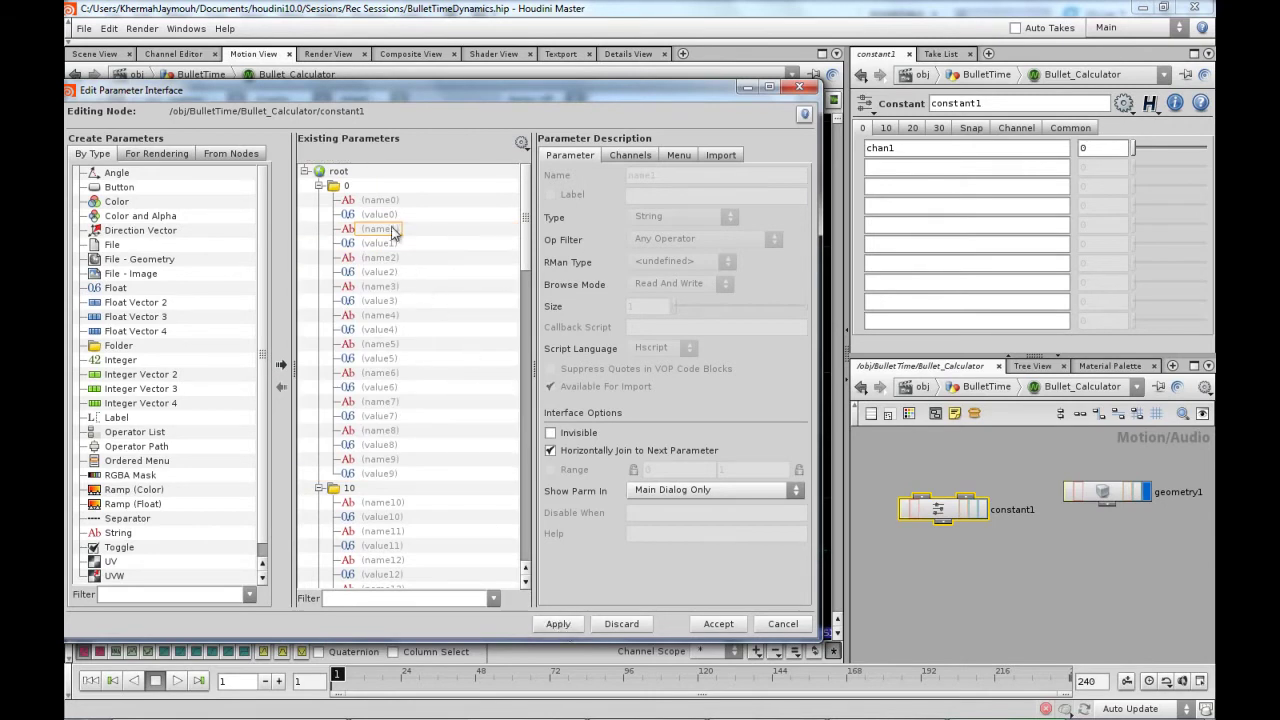
pyautogui.keyDown('shift'); pyautogui.click(393, 471); pyautogui.keyUp('shift')
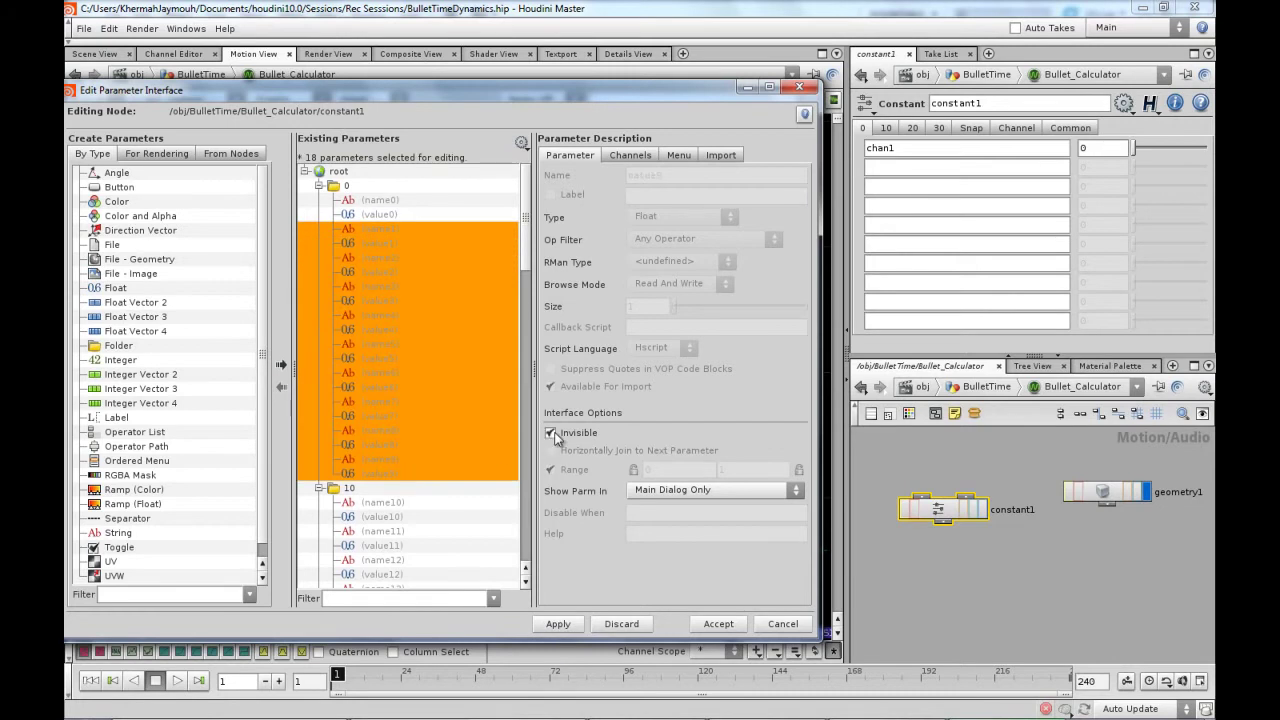
pyautogui.click(576, 626)
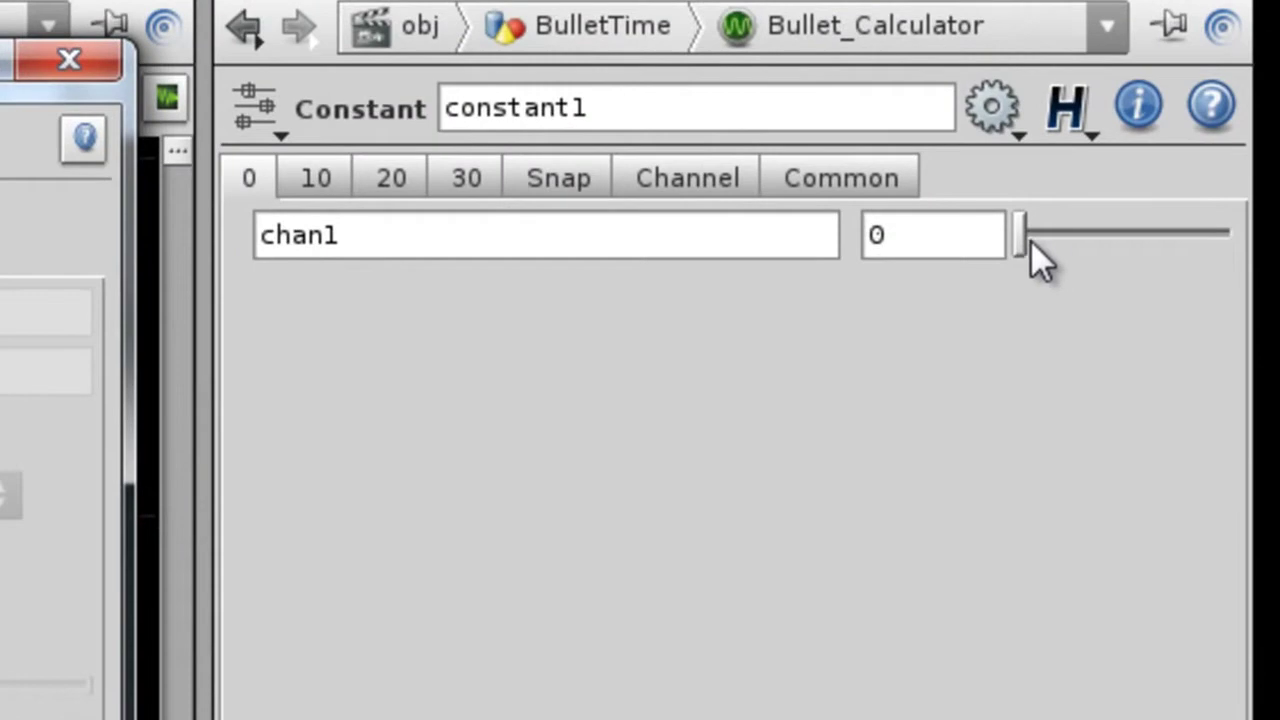
# Add an invisible Float parameter between name0 and value0 on constant1, and set chan1 to 1
pyautogui.moveTo(1136, 149); pyautogui.dragTo(1178, 148)
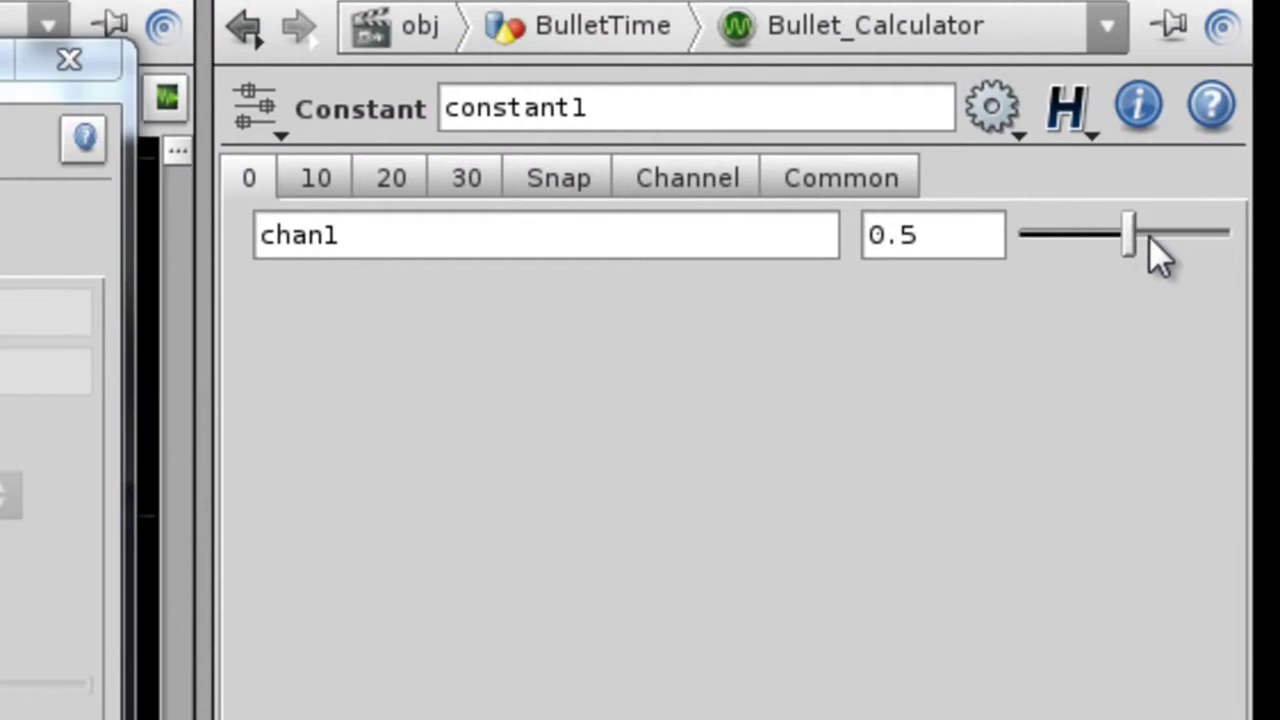
pyautogui.moveTo(1149, 238); pyautogui.dragTo(1051, 252)
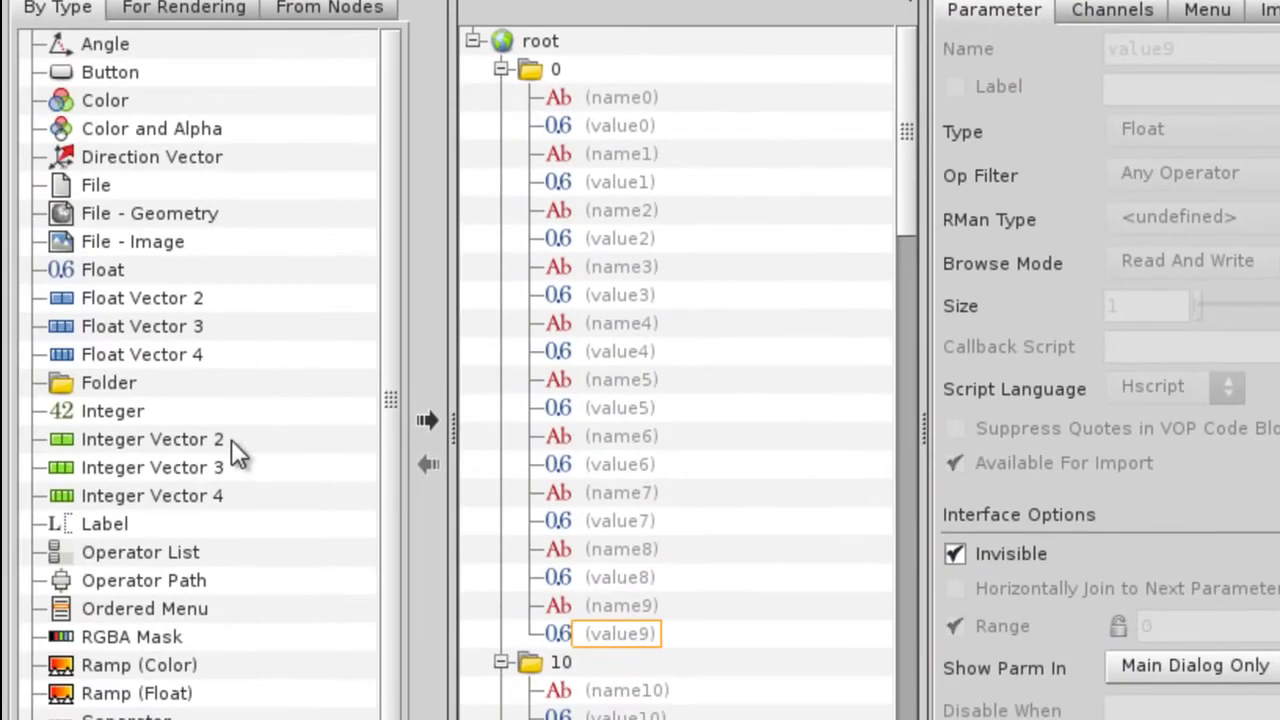
pyautogui.click(112, 411)
pyautogui.moveTo(80, 271); pyautogui.dragTo(700, 122)
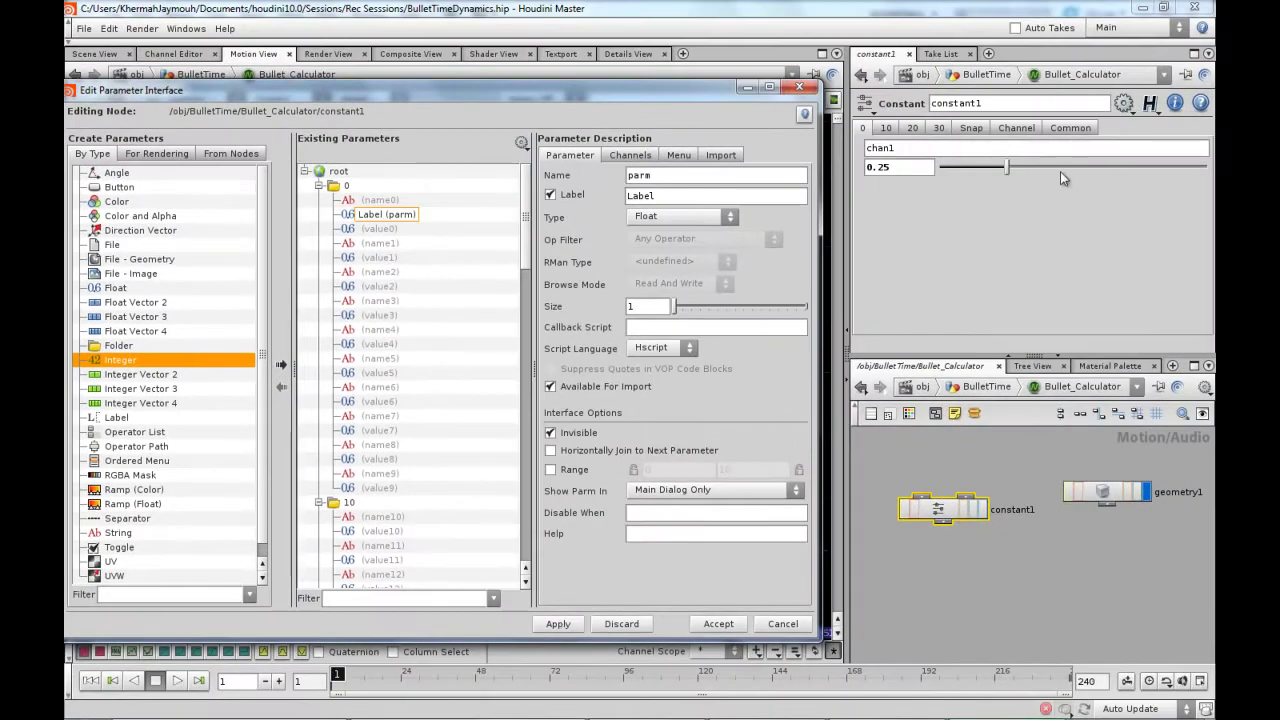
pyautogui.moveTo(1006, 170); pyautogui.dragTo(1208, 172)
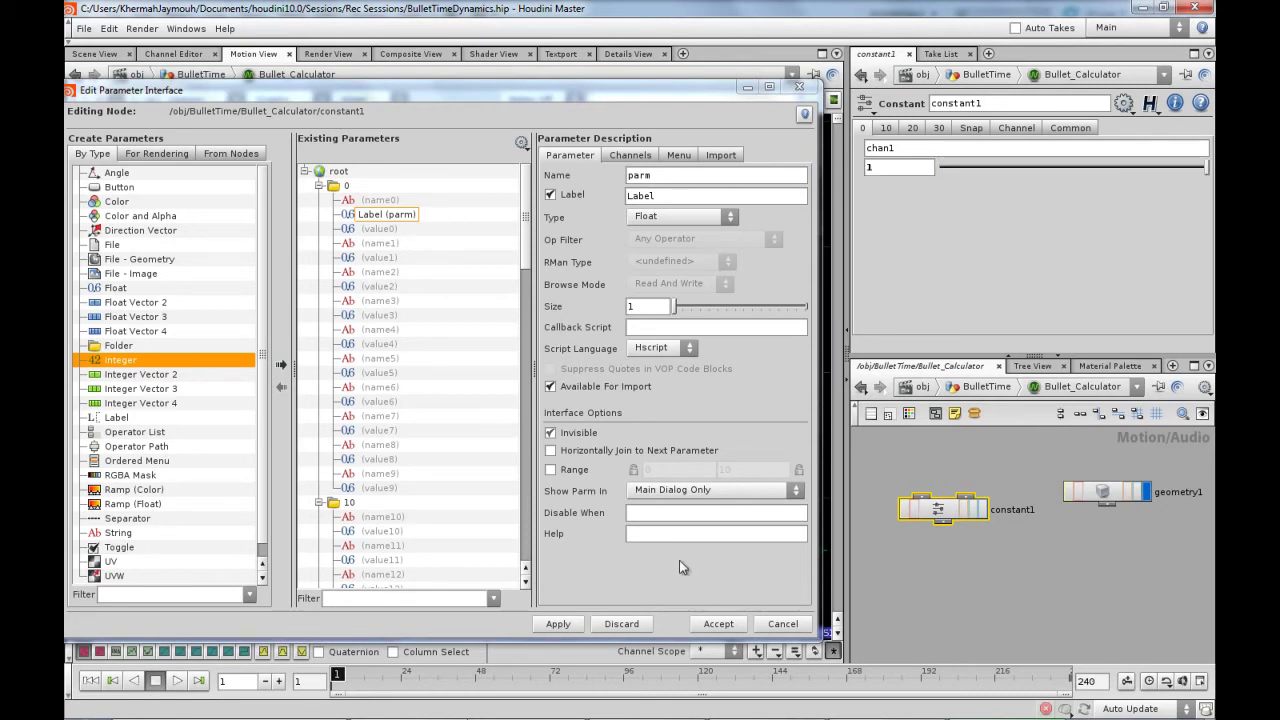
pyautogui.click(702, 630)
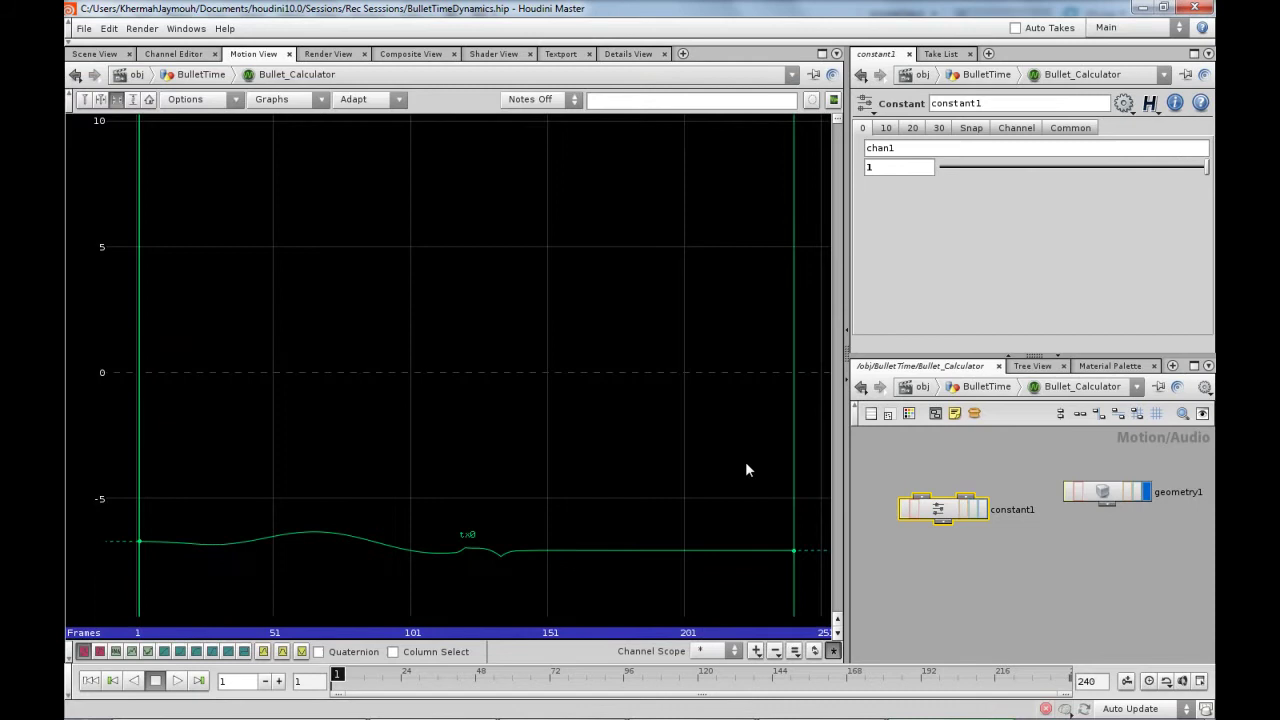
# Add a Lookup node to the Bullet_Calculator network, below and between constant1 and geometry1
pyautogui.moveTo(1029, 563); pyautogui.dragTo(1012, 548, button='middle')
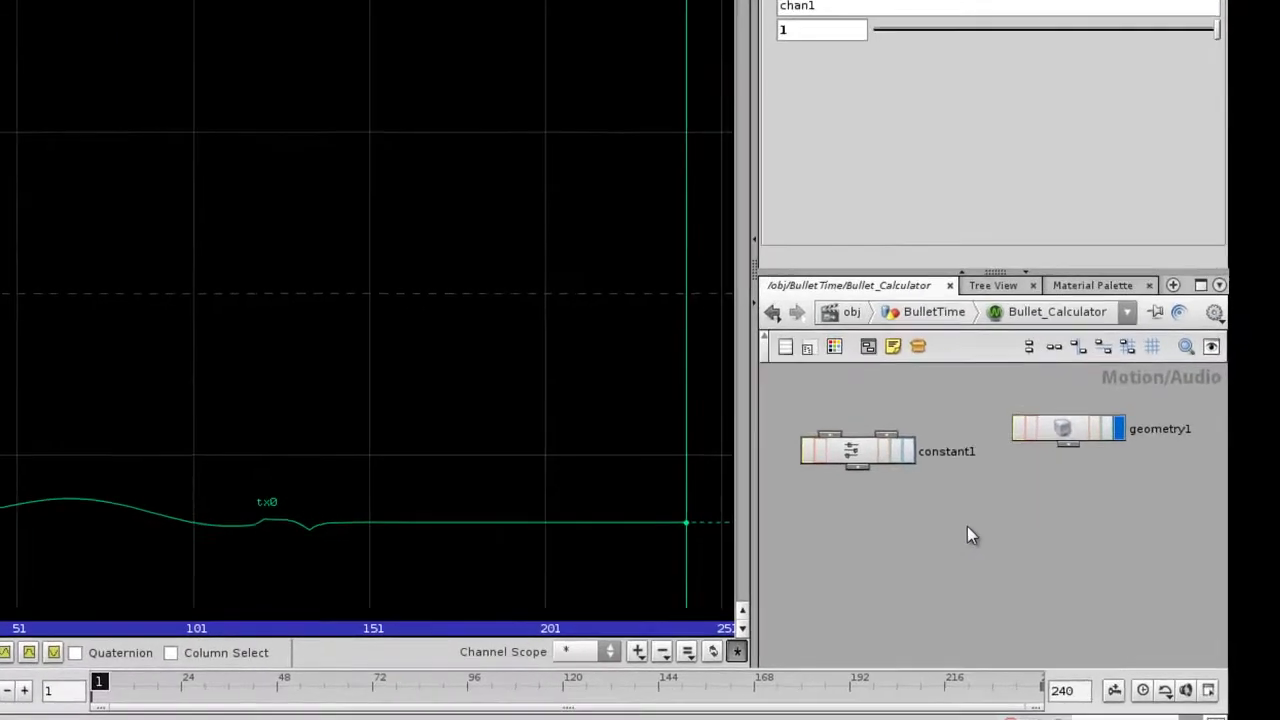
pyautogui.press('Tab')
pyautogui.moveTo(1001, 516)
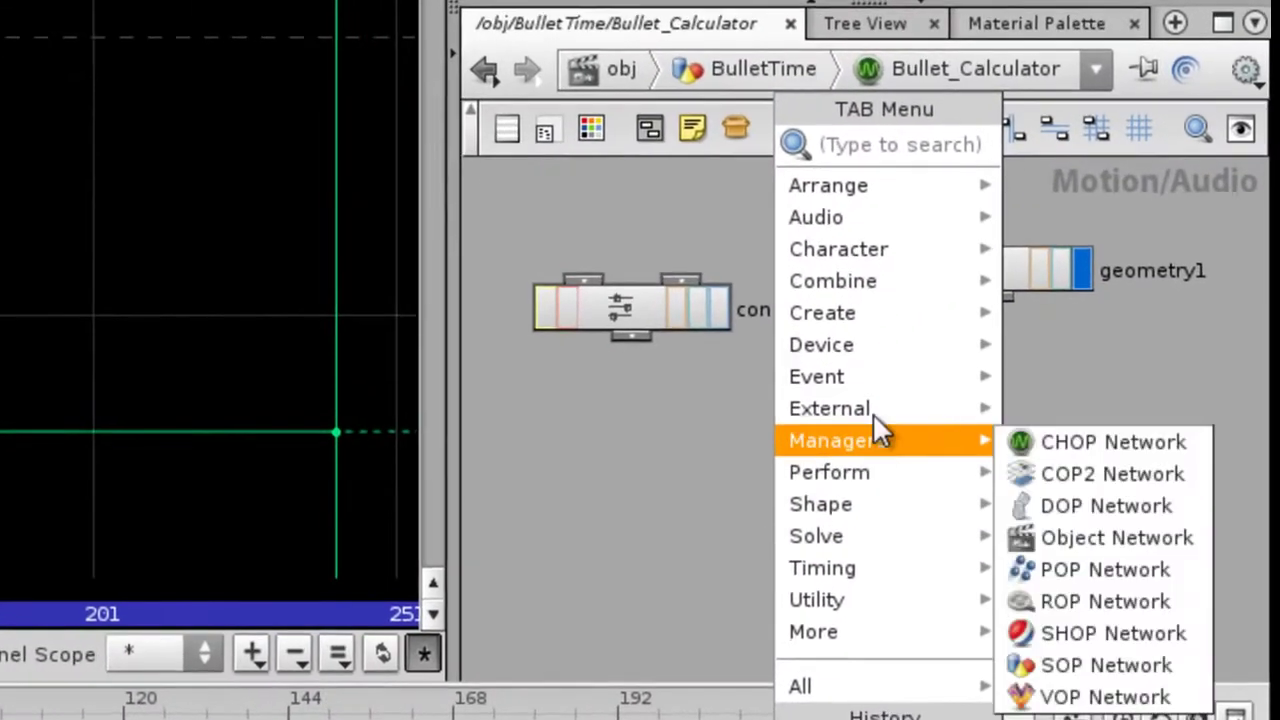
pyautogui.moveTo(880, 506)
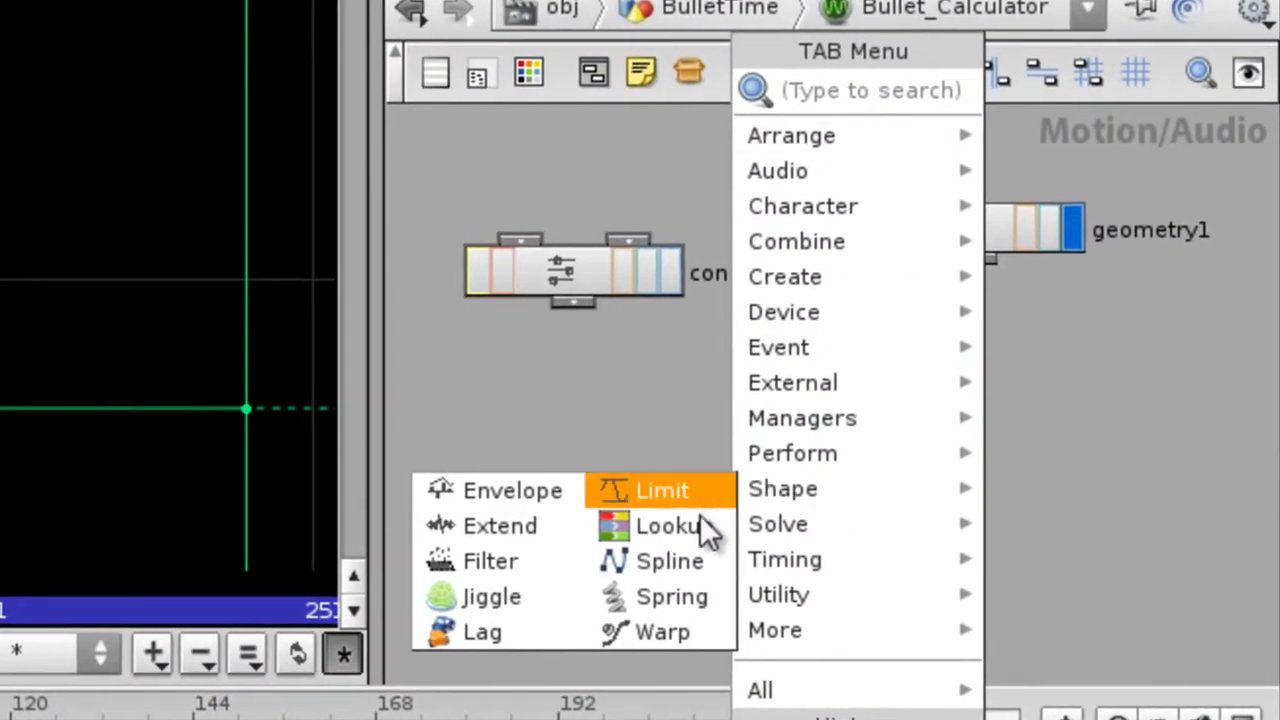
pyautogui.click(702, 527)
pyautogui.click(828, 490)
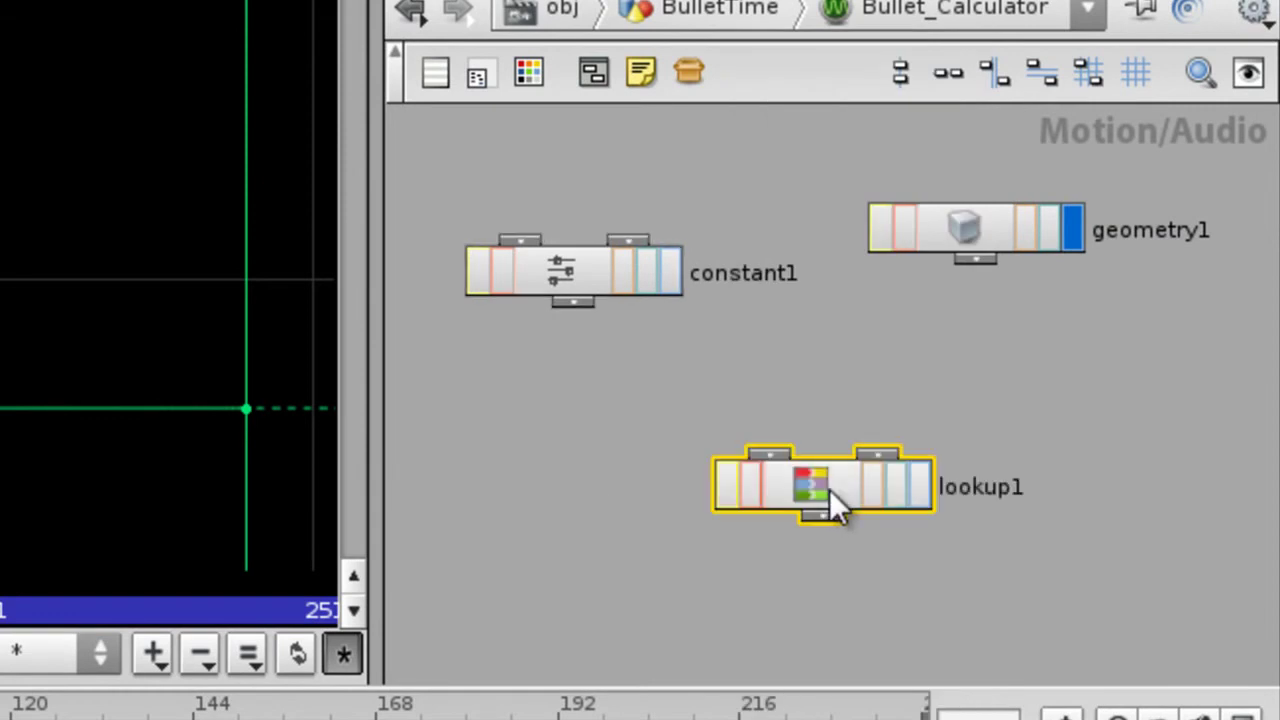
pyautogui.moveTo(829, 491); pyautogui.dragTo(817, 495)
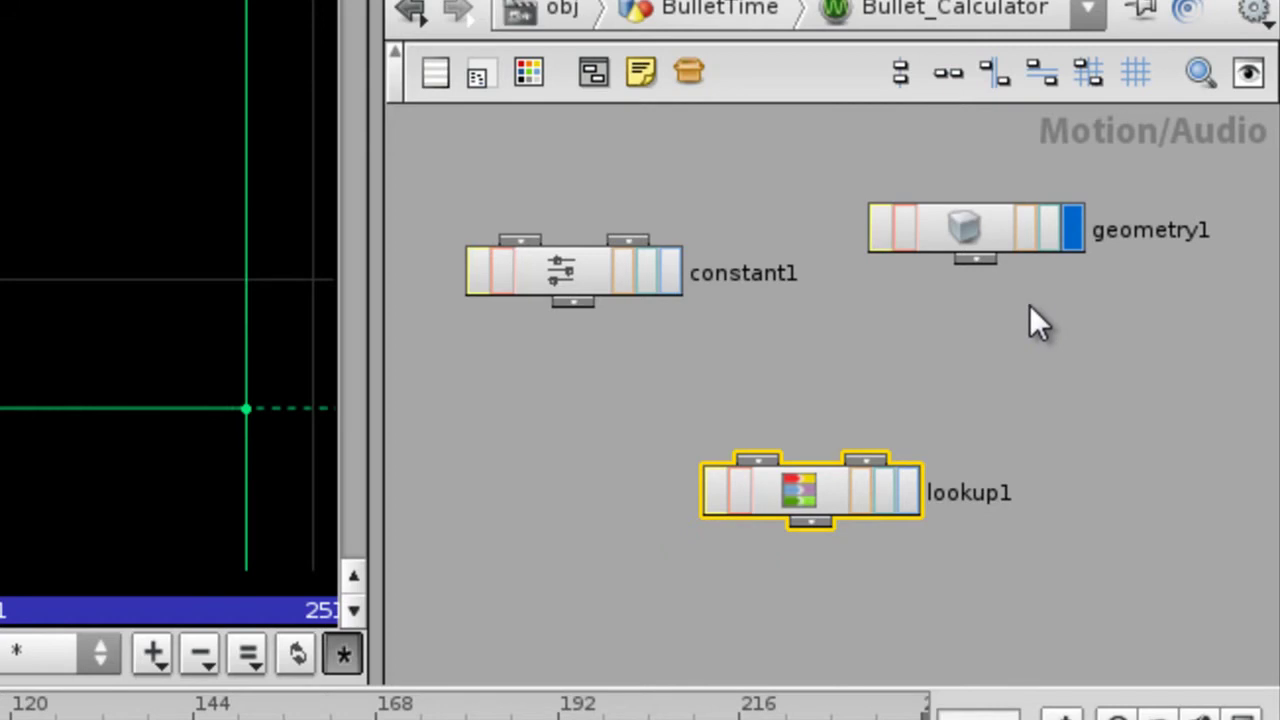
# Arrange the nodes so geometry1 is level with constant1 and lookup1 sits centred beneath both
pyautogui.click(968, 222)
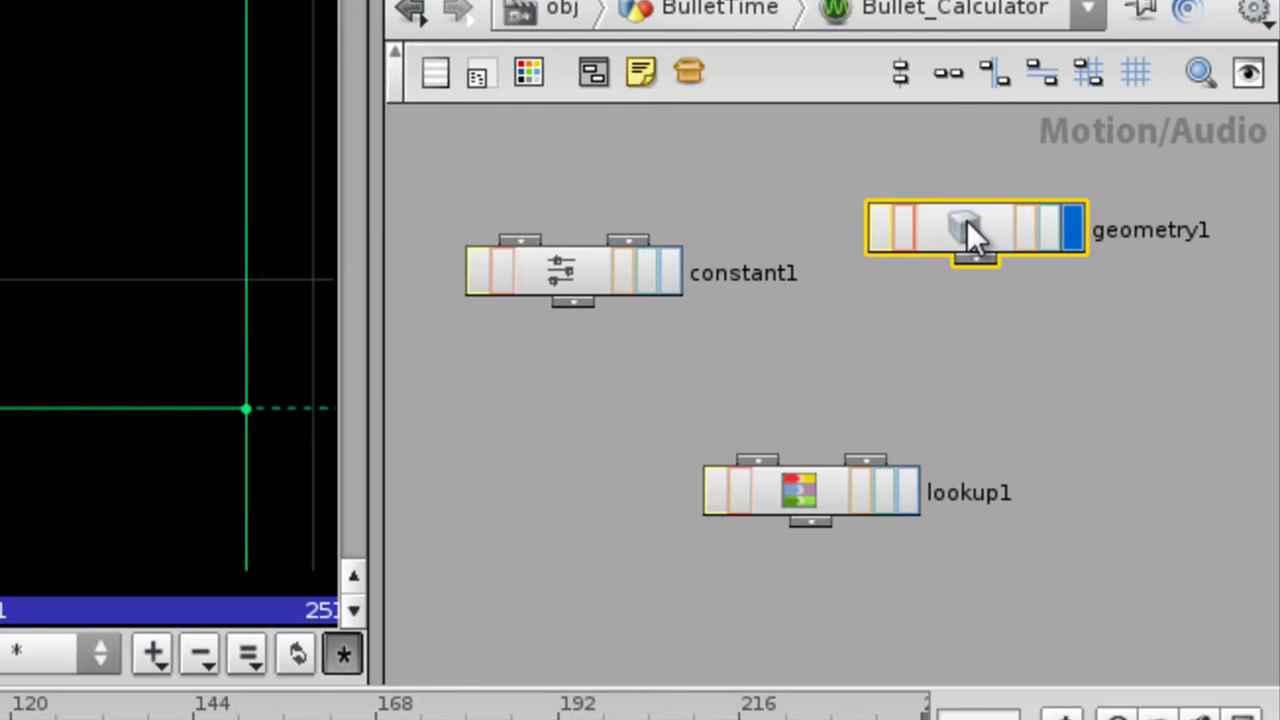
pyautogui.moveTo(972, 228); pyautogui.dragTo(972, 253)
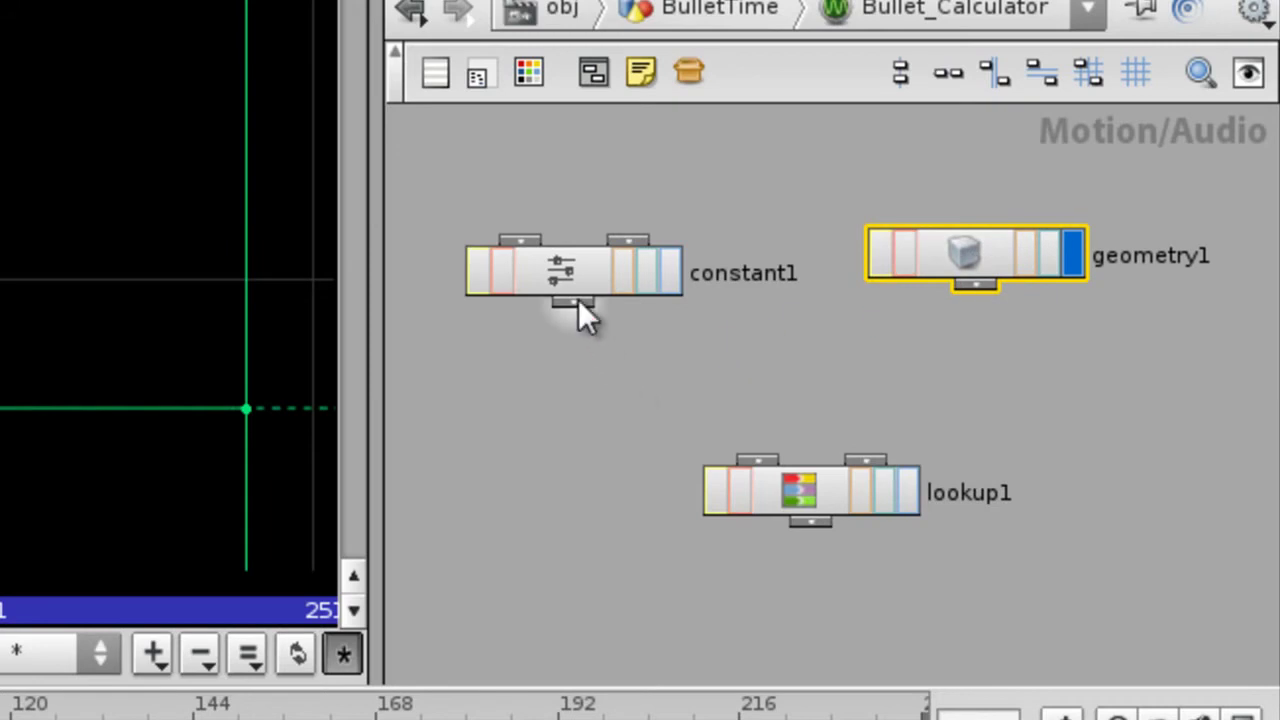
pyautogui.click(572, 272)
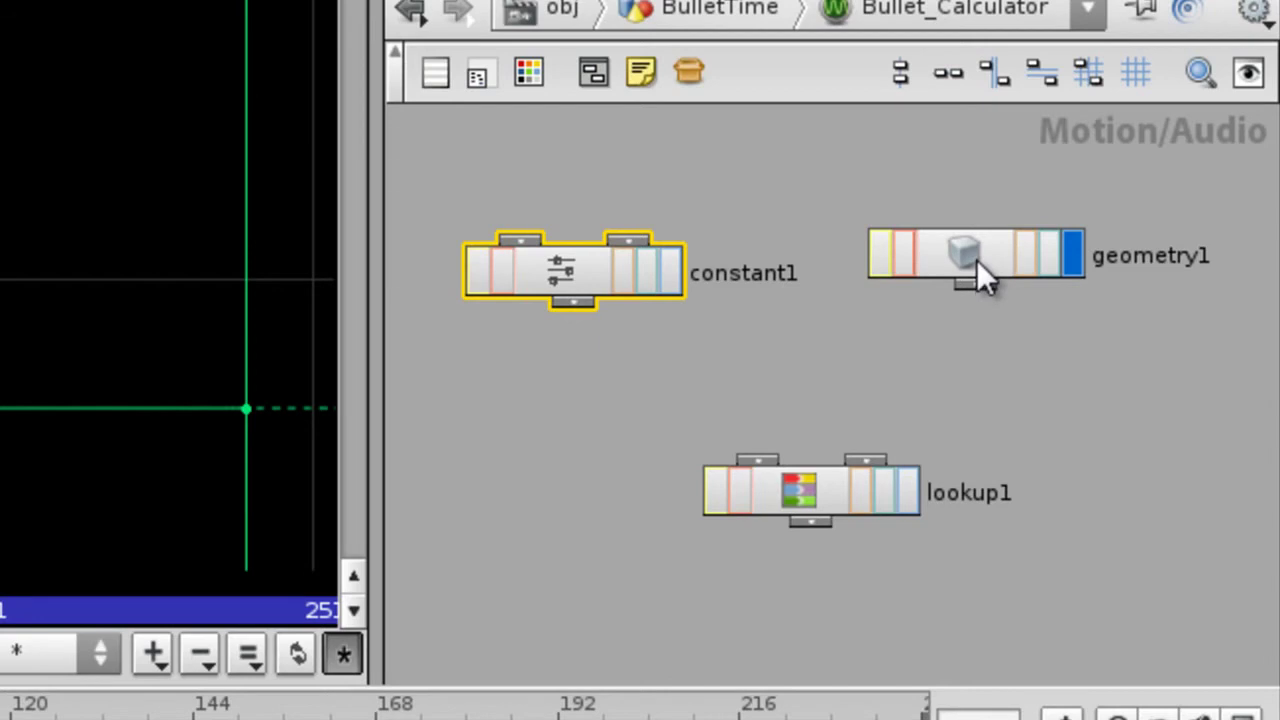
pyautogui.moveTo(980, 258); pyautogui.dragTo(988, 259)
pyautogui.click(986, 268)
pyautogui.moveTo(805, 495); pyautogui.dragTo(780, 473)
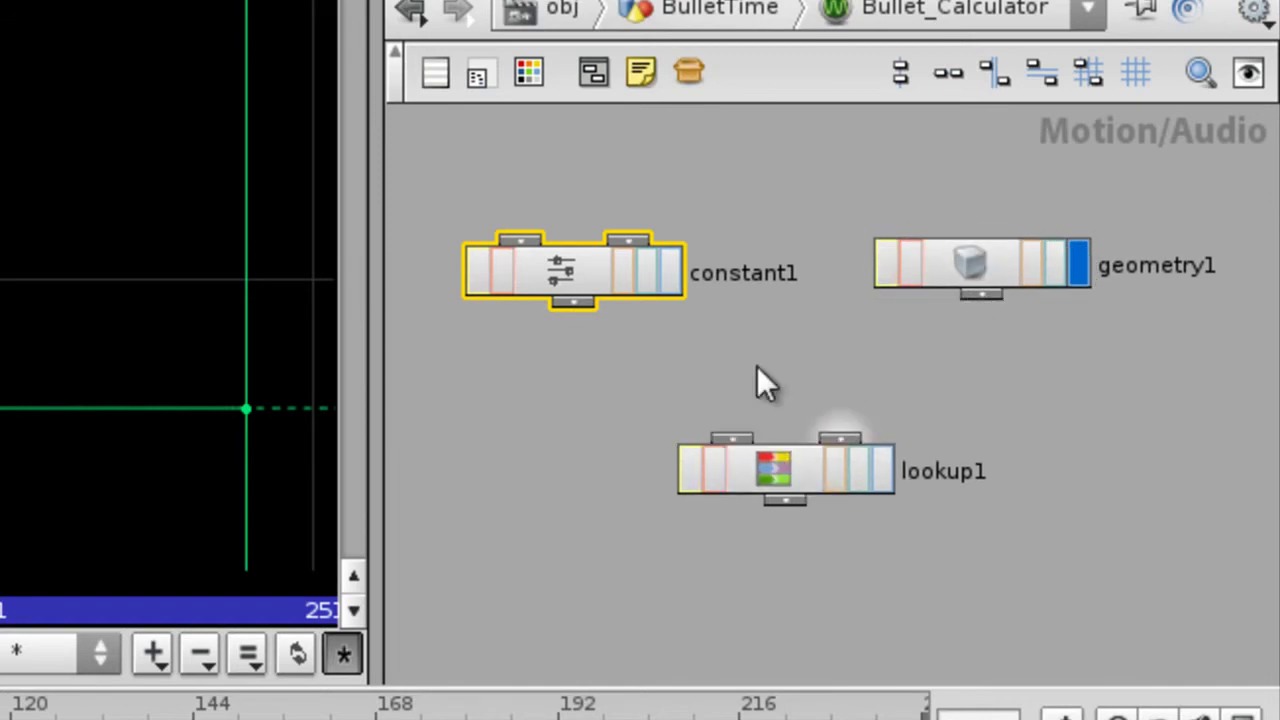
# Connect the output of constant1 to the first input of lookup1, and move lookup1 slightly lower
pyautogui.moveTo(714, 309); pyautogui.dragTo(716, 363, button='middle')
pyautogui.moveTo(728, 368); pyautogui.dragTo(846, 383, button='right')
pyautogui.moveTo(846, 383); pyautogui.dragTo(829, 331, button='middle')
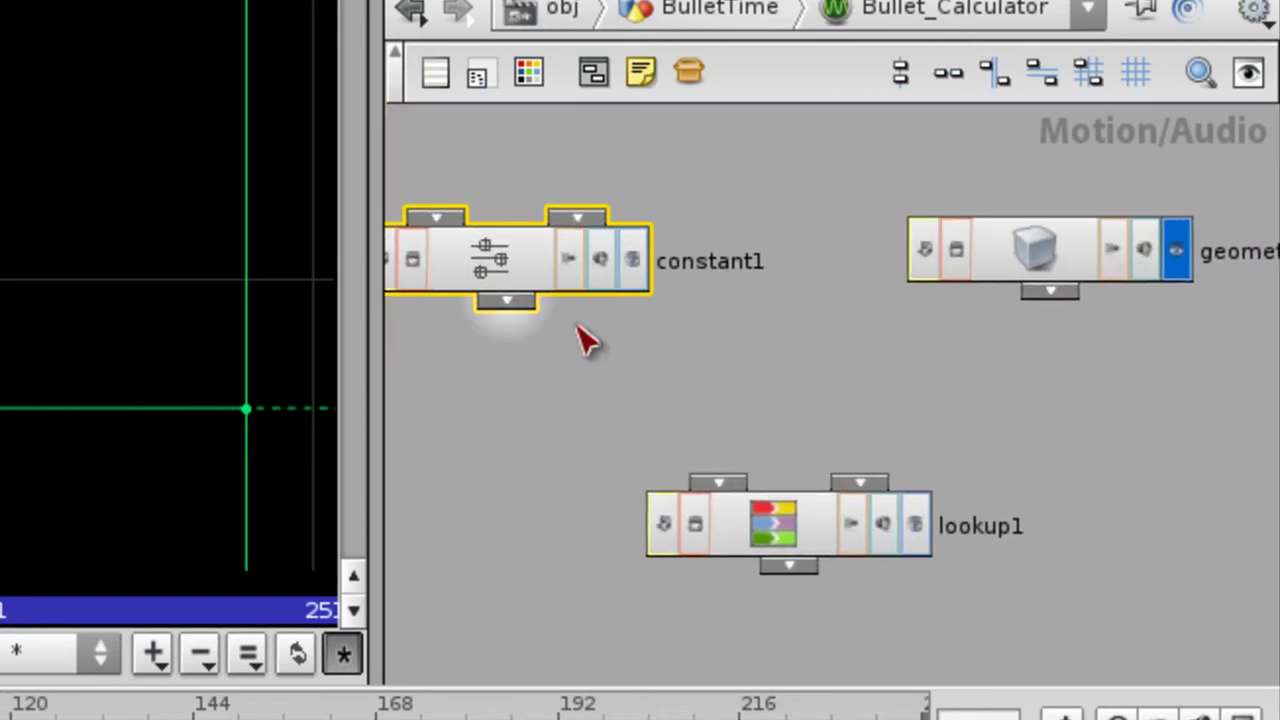
pyautogui.click(531, 316)
pyautogui.press('Escape')
pyautogui.click(569, 343)
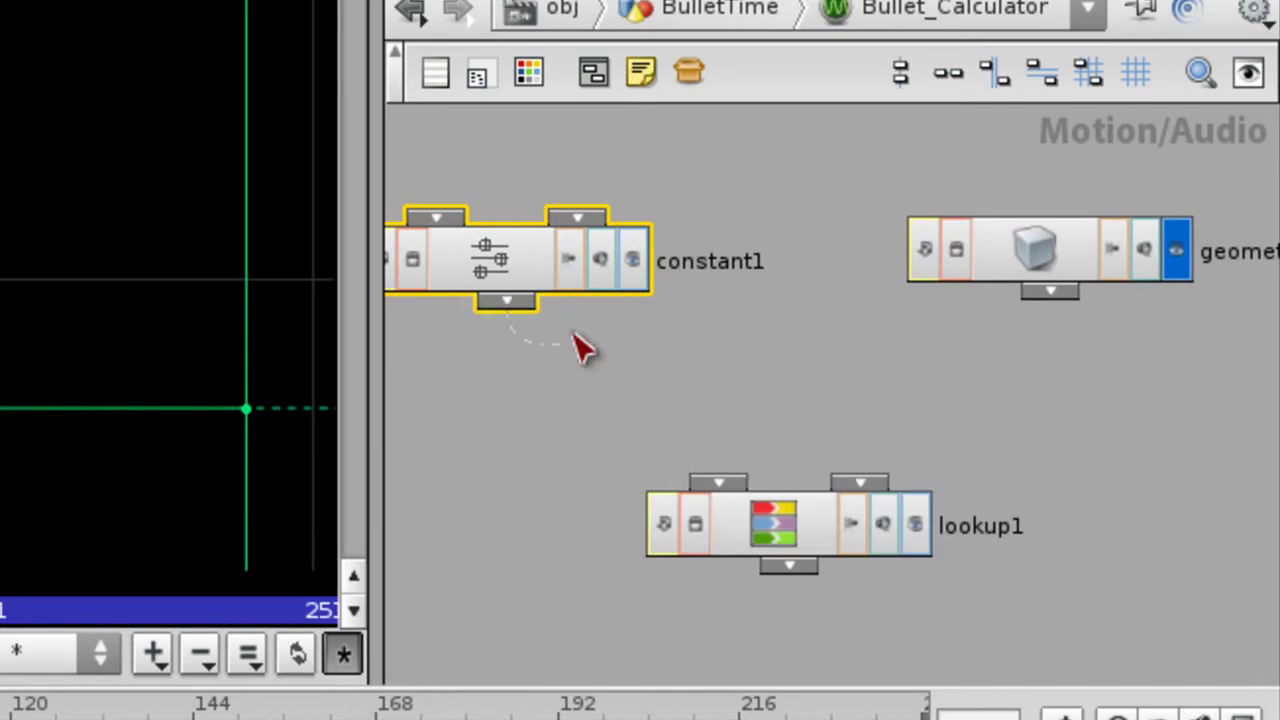
pyautogui.moveTo(573, 333); pyautogui.dragTo(705, 484)
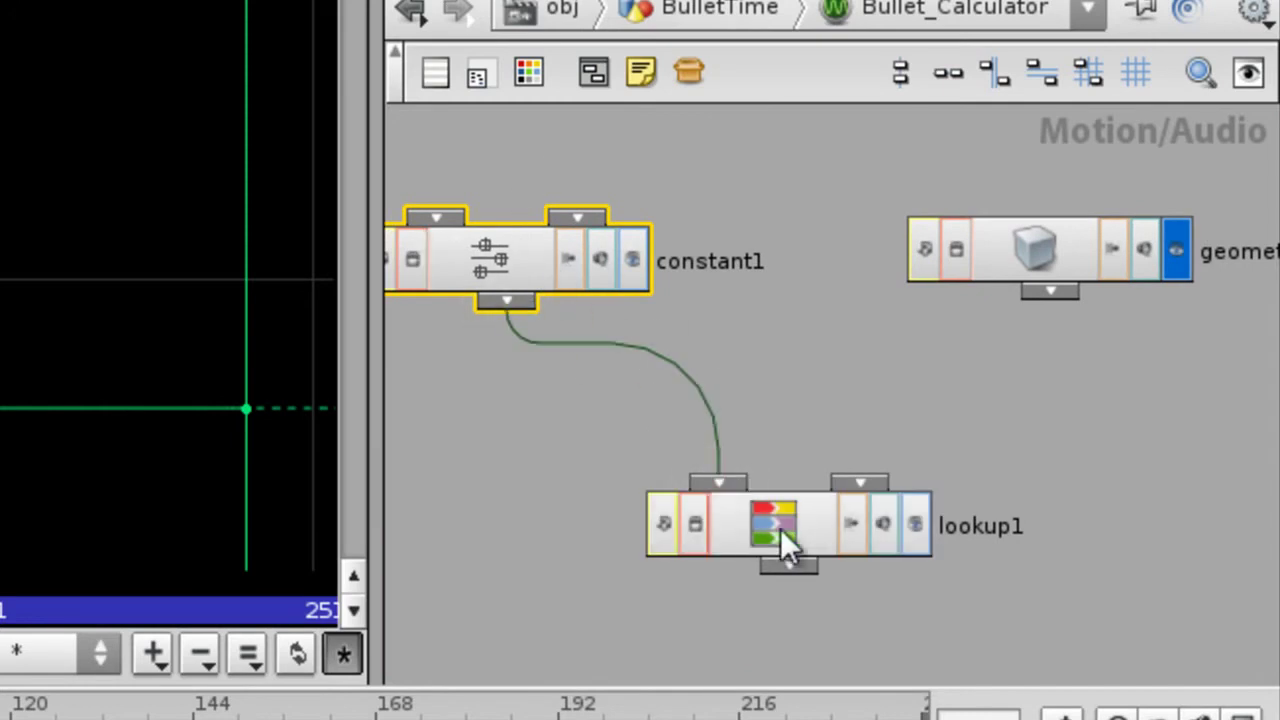
pyautogui.moveTo(798, 532); pyautogui.dragTo(802, 542)
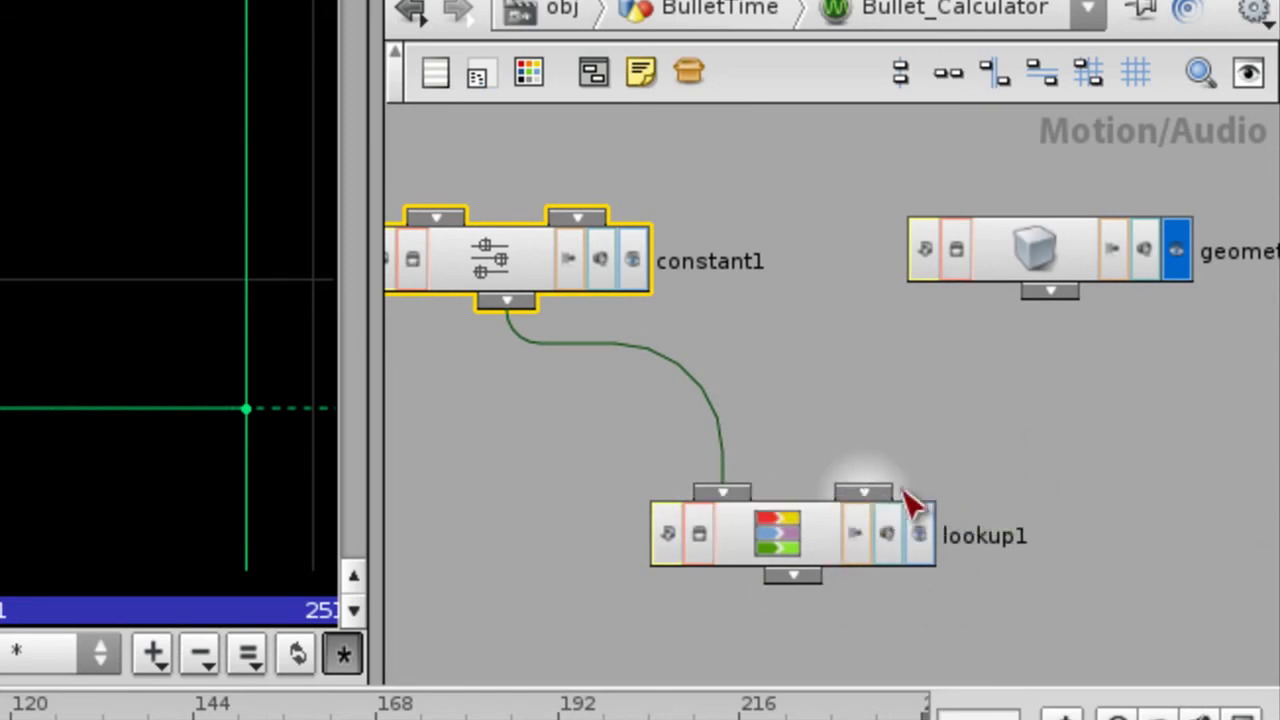
# Connect the geometry1 output to lookup1's second input, and make lookup1 the displayed node
pyautogui.click(868, 494)
pyautogui.click(1050, 300)
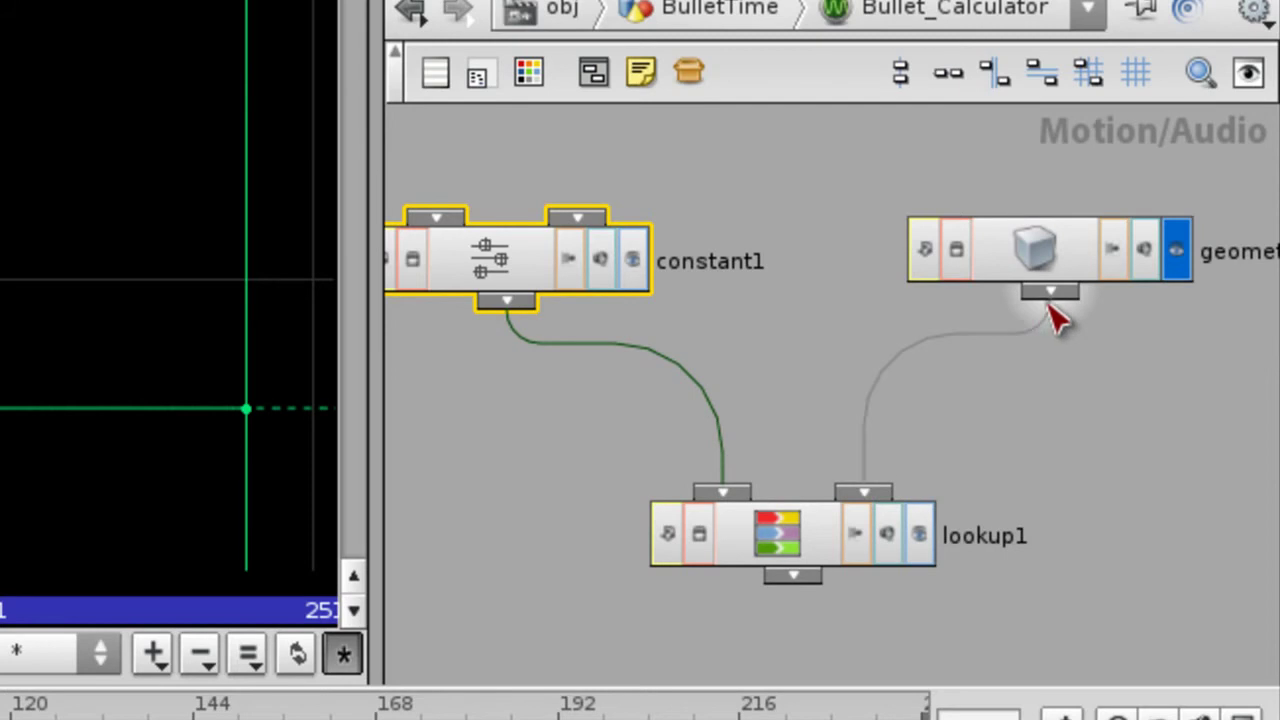
pyautogui.click(918, 534)
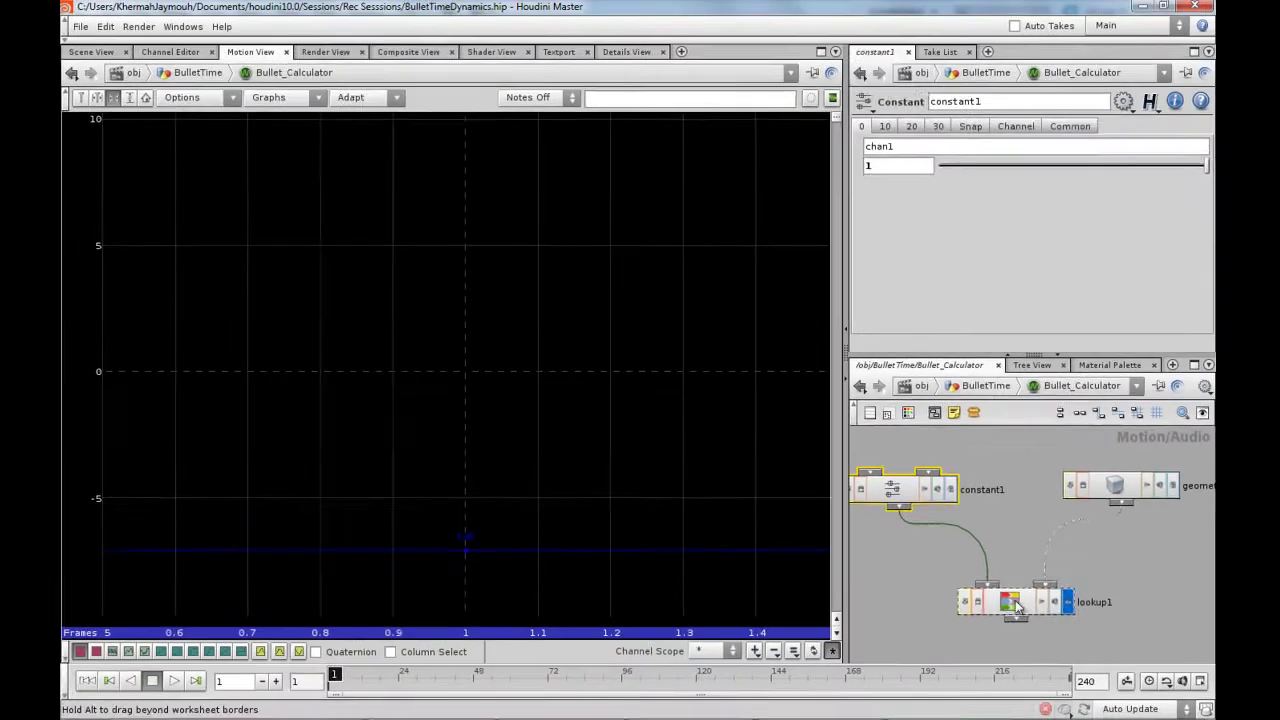
pyautogui.click(1014, 604)
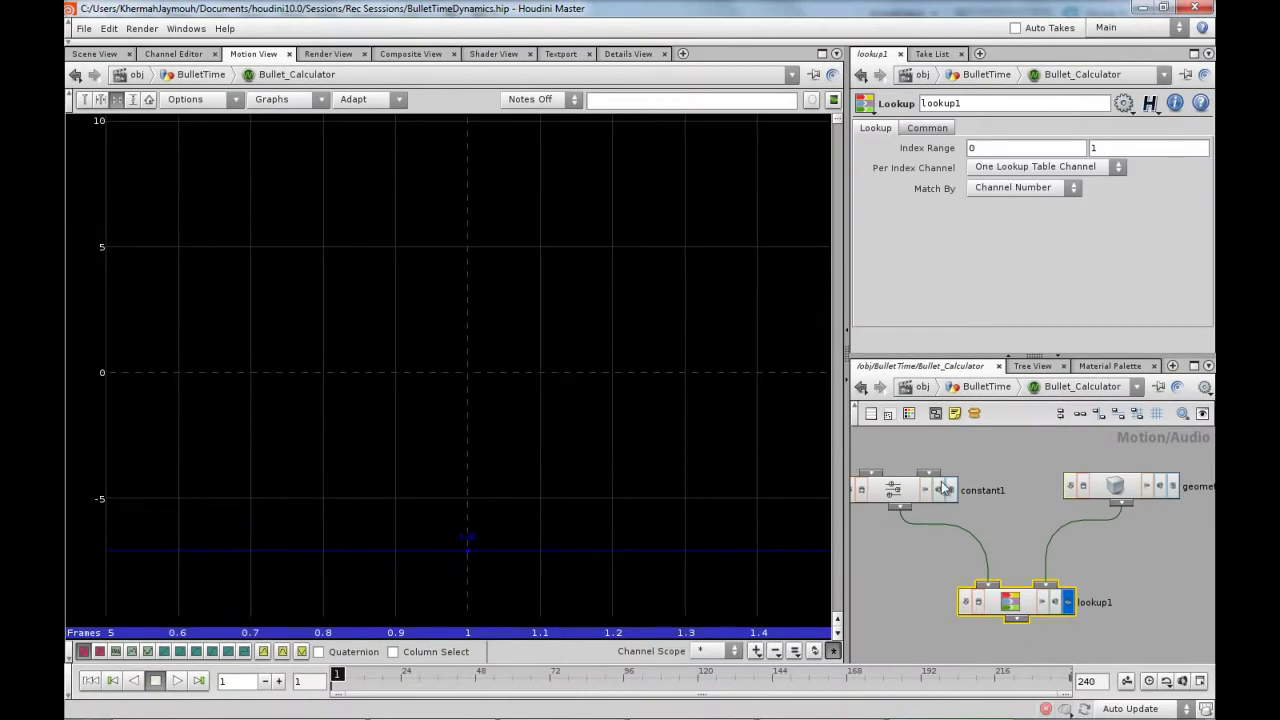
# Test the lookup by setting constant1's chan1 to 0 and then to 0.458
pyautogui.click(884, 489)
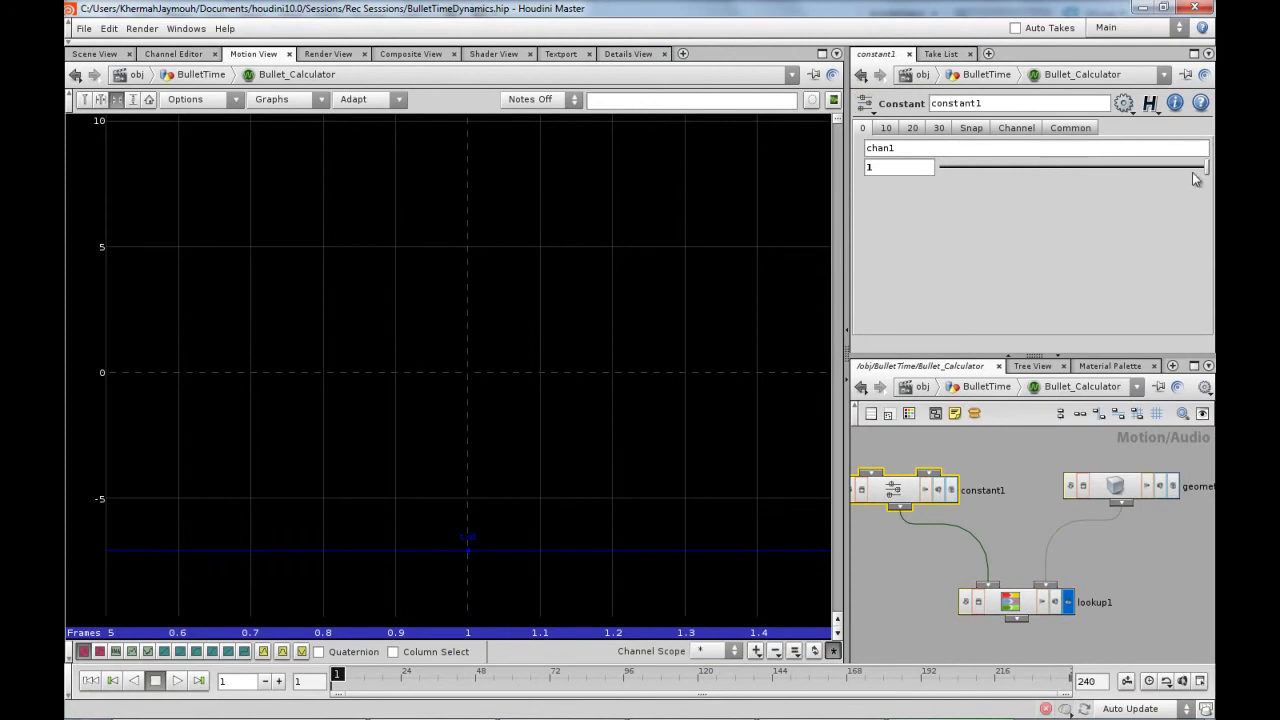
pyautogui.moveTo(1210, 172); pyautogui.dragTo(872, 176)
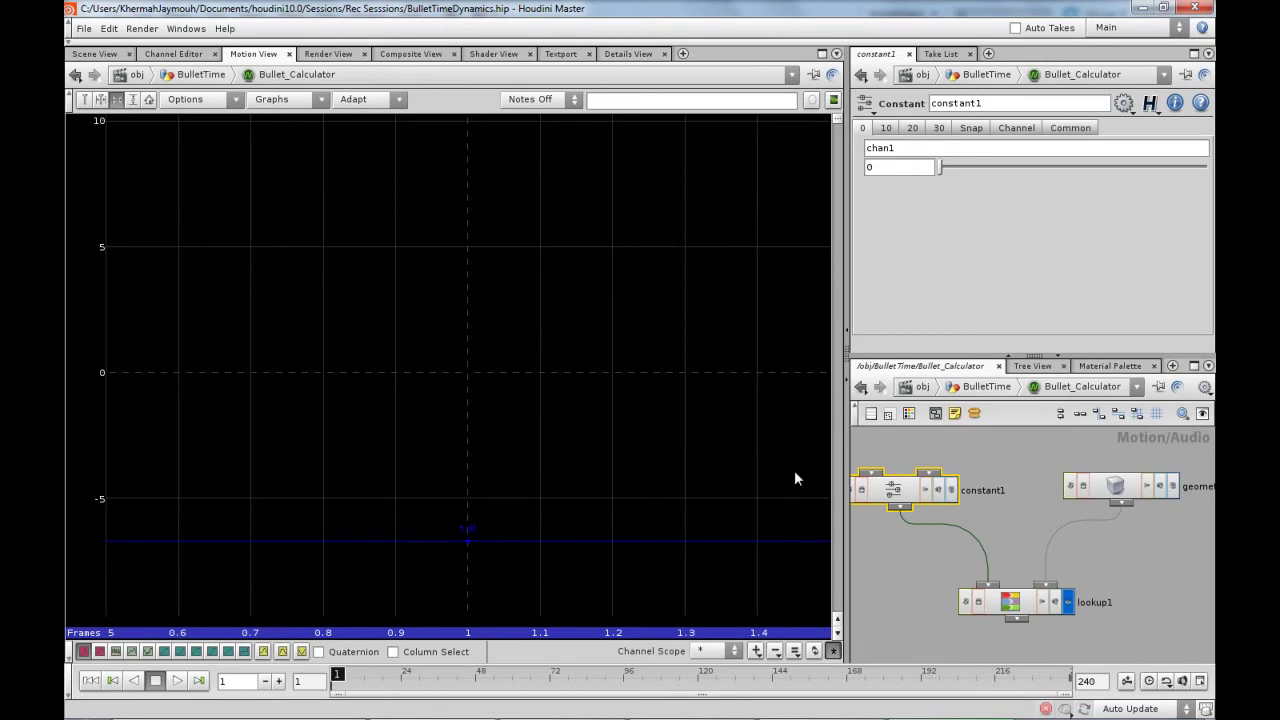
pyautogui.click(1061, 167)
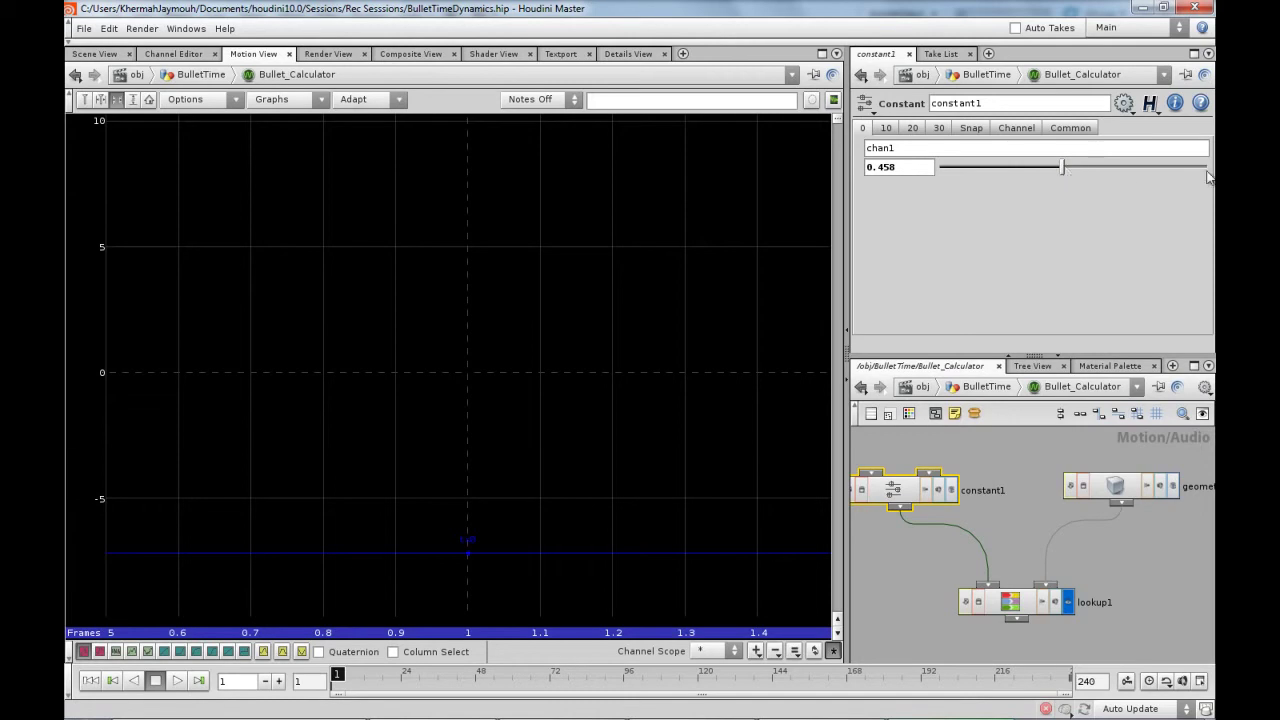
# Append a Null node named The_Code_is_Wierd to lookup1's output and make it the displayed node
pyautogui.moveTo(1015, 541); pyautogui.dragTo(1011, 449, button='middle')
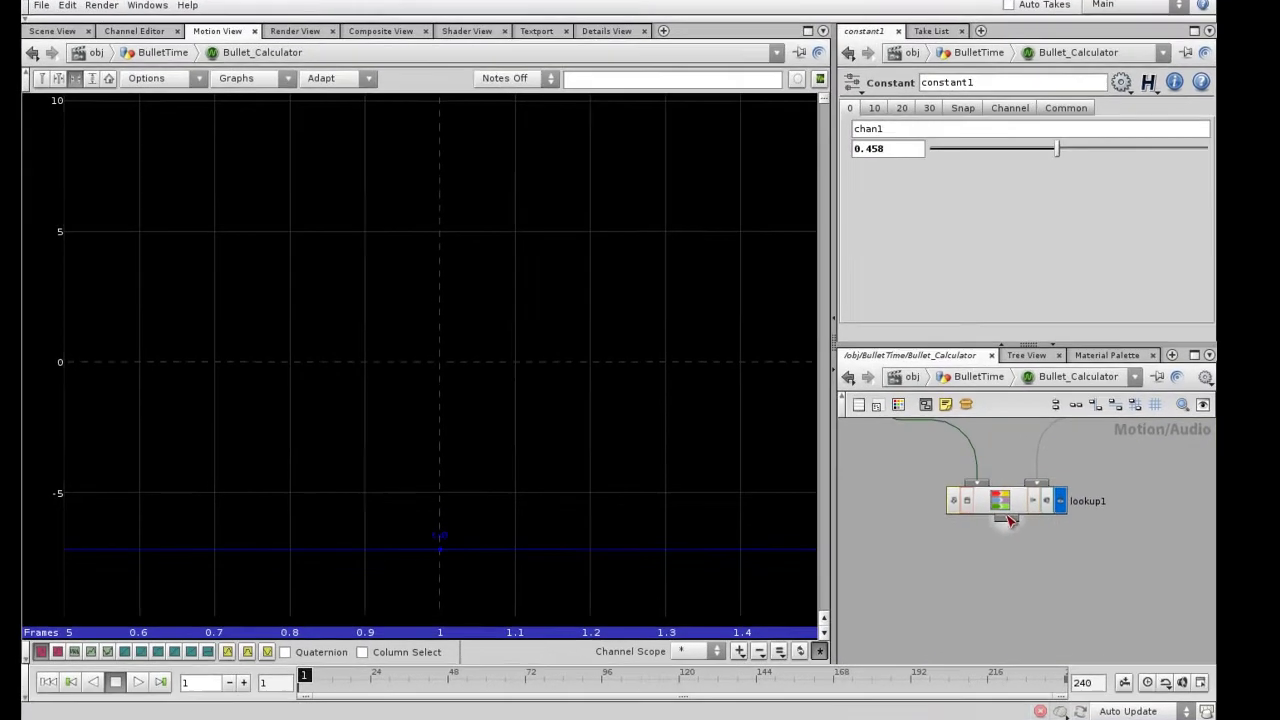
pyautogui.press('Tab')
pyautogui.moveTo(1063, 613)
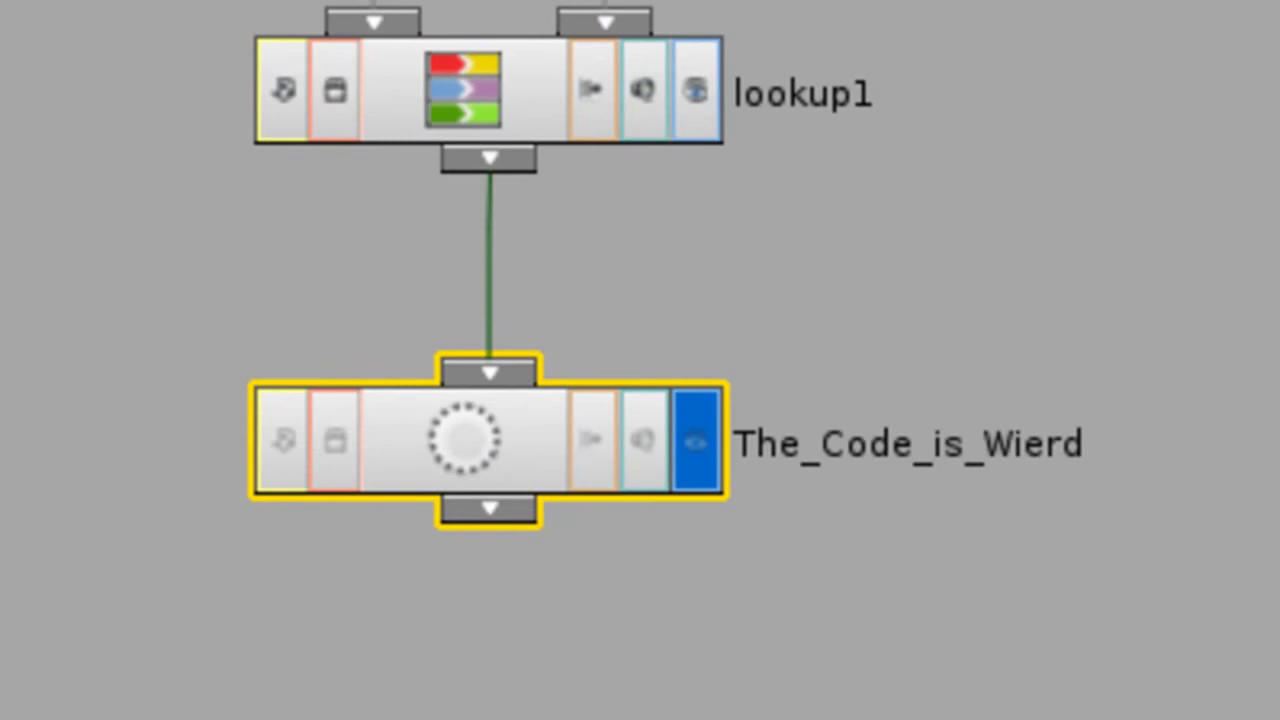
pyautogui.click(122, 460)
pyautogui.moveTo(104, 236); pyautogui.dragTo(248, 541, button='middle')
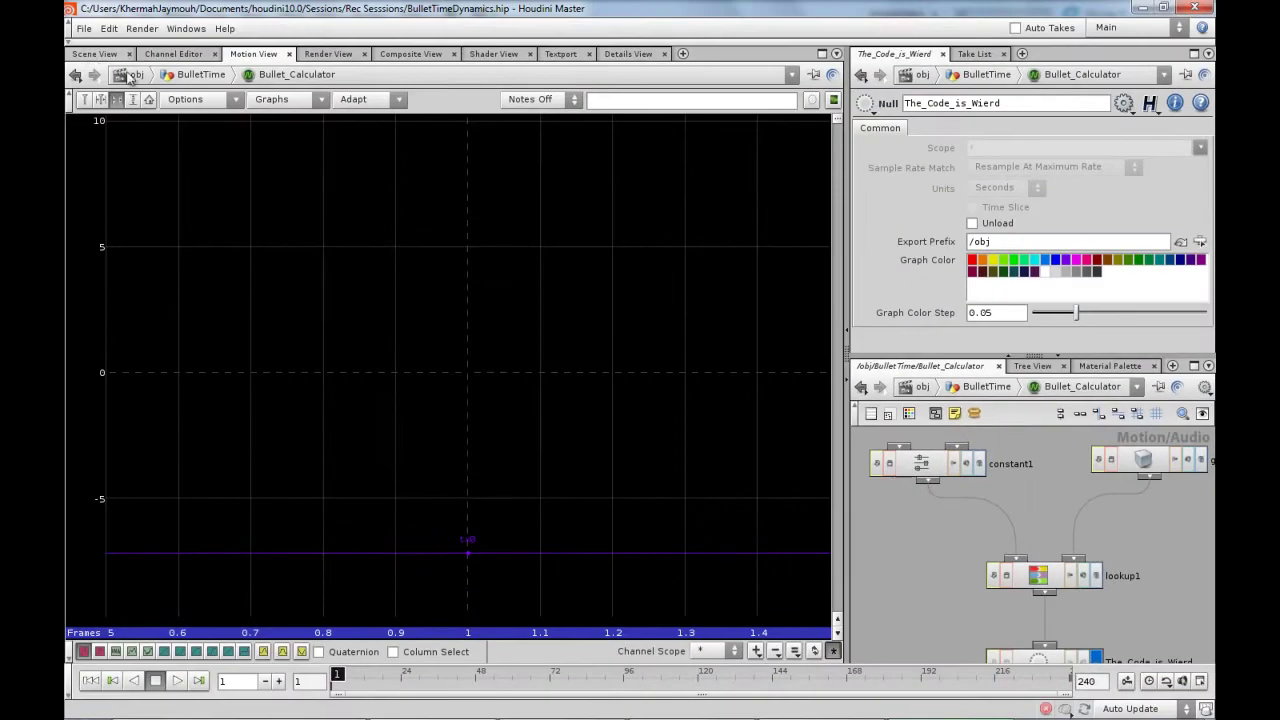
# Set constant1's chan1 to 0 and show the BulletTime text geometry in the Scene View
pyautogui.click(950, 462)
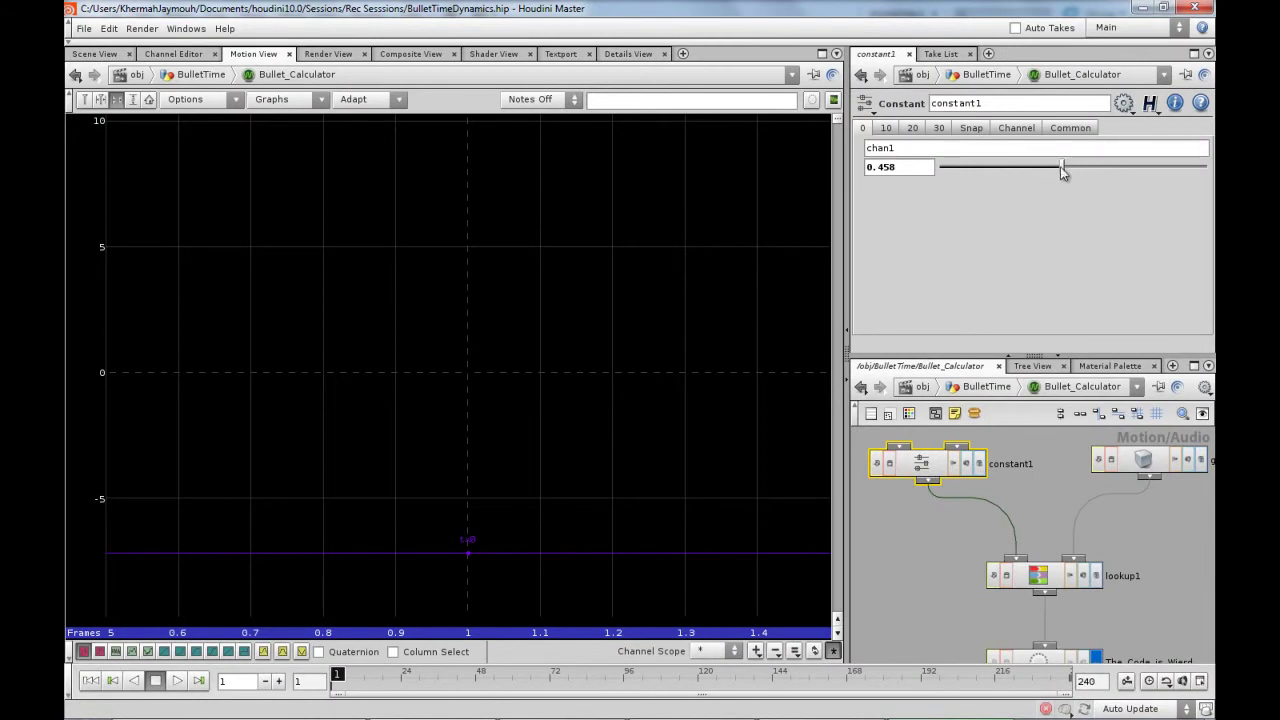
pyautogui.moveTo(1063, 172); pyautogui.dragTo(885, 167)
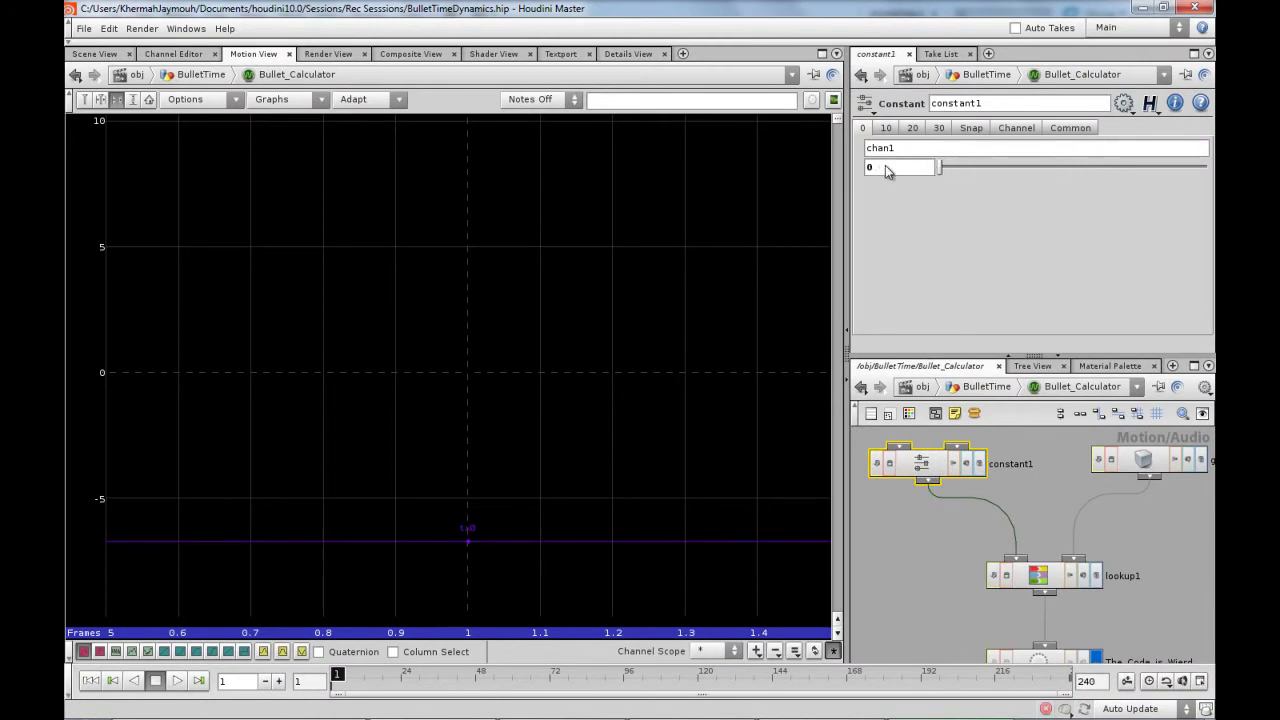
pyautogui.click(93, 53)
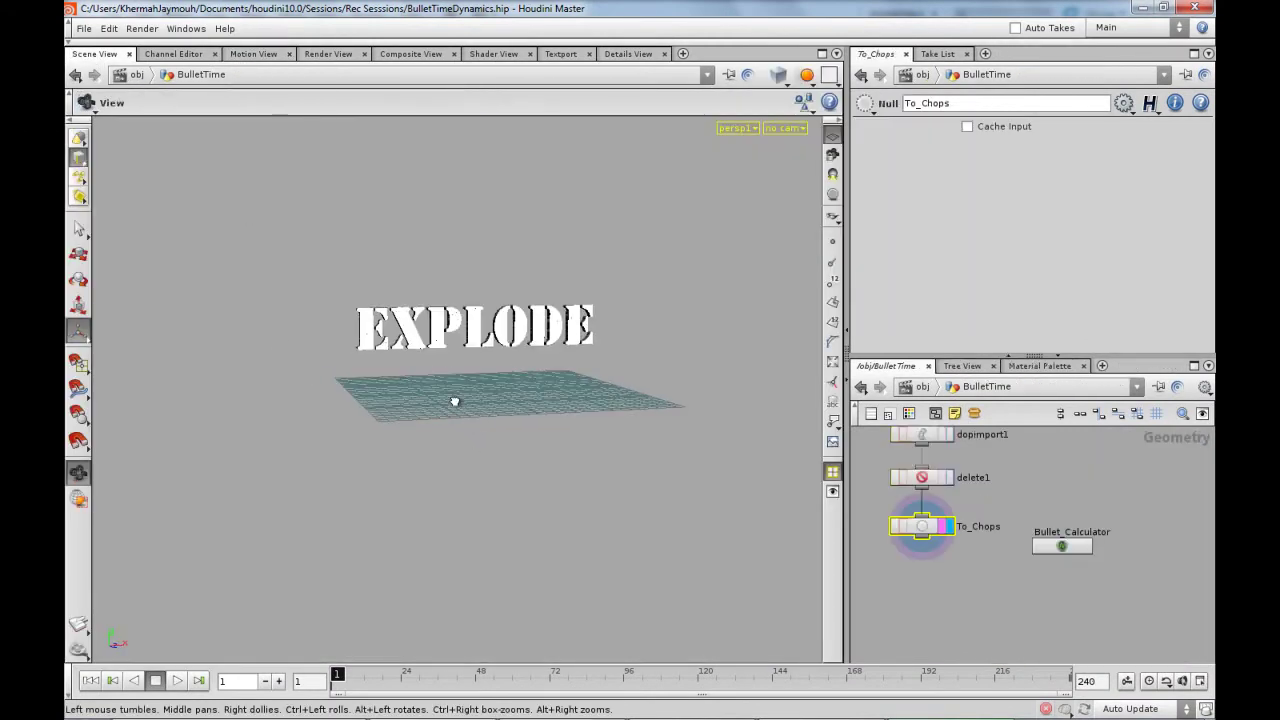
pyautogui.moveTo(455, 401); pyautogui.dragTo(506, 514)
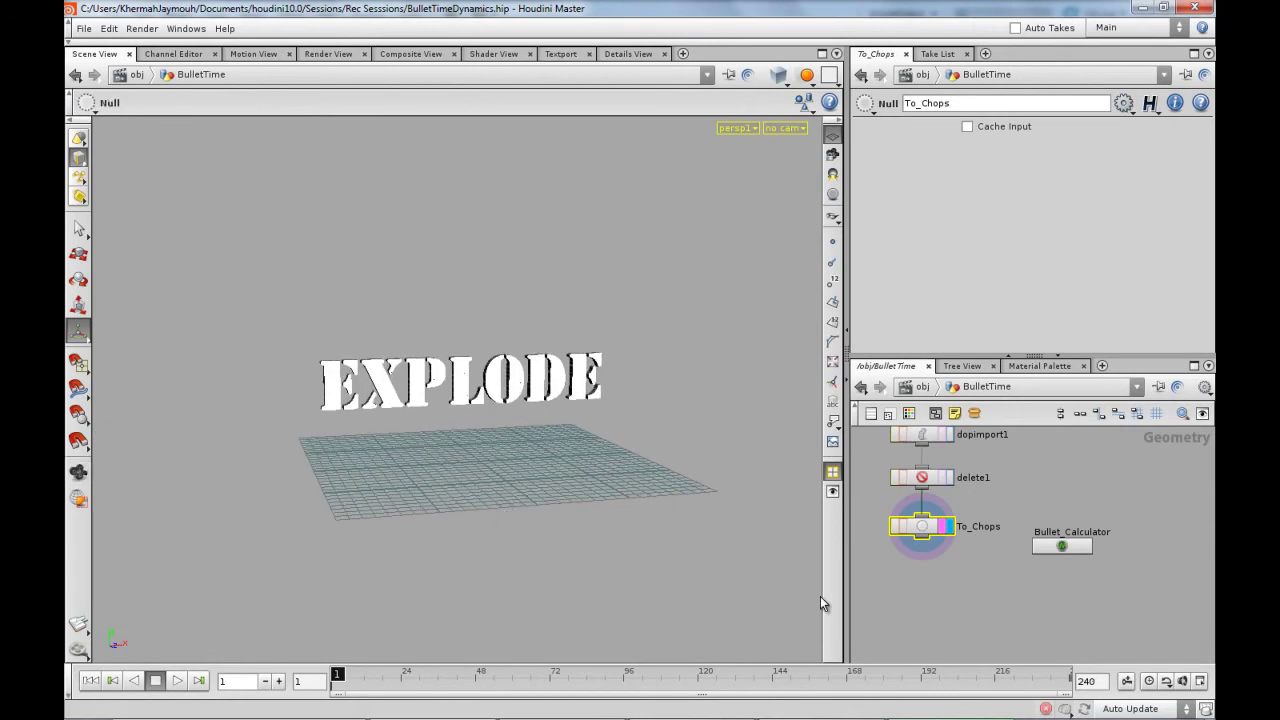
pyautogui.moveTo(586, 466); pyautogui.dragTo(552, 506)
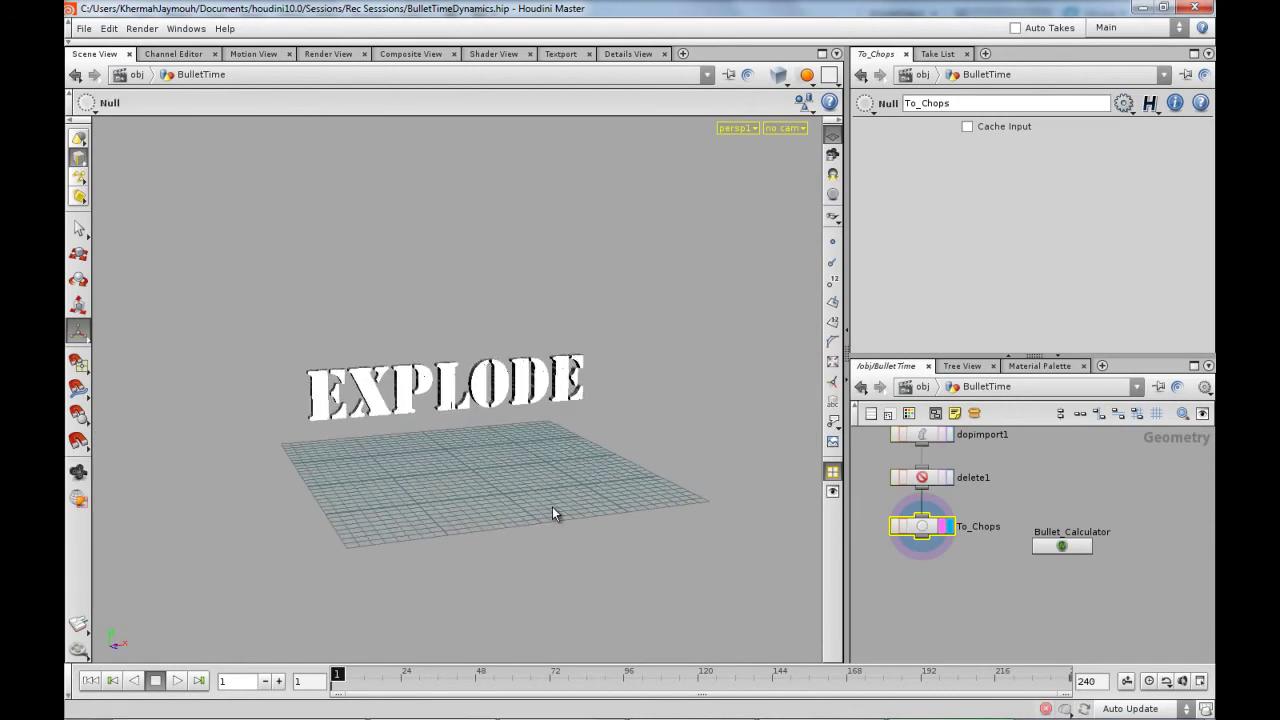
# Play the simulation on the To_Chops geometry, stop it to inspect the debris, and return to frame 1
pyautogui.click(175, 680)
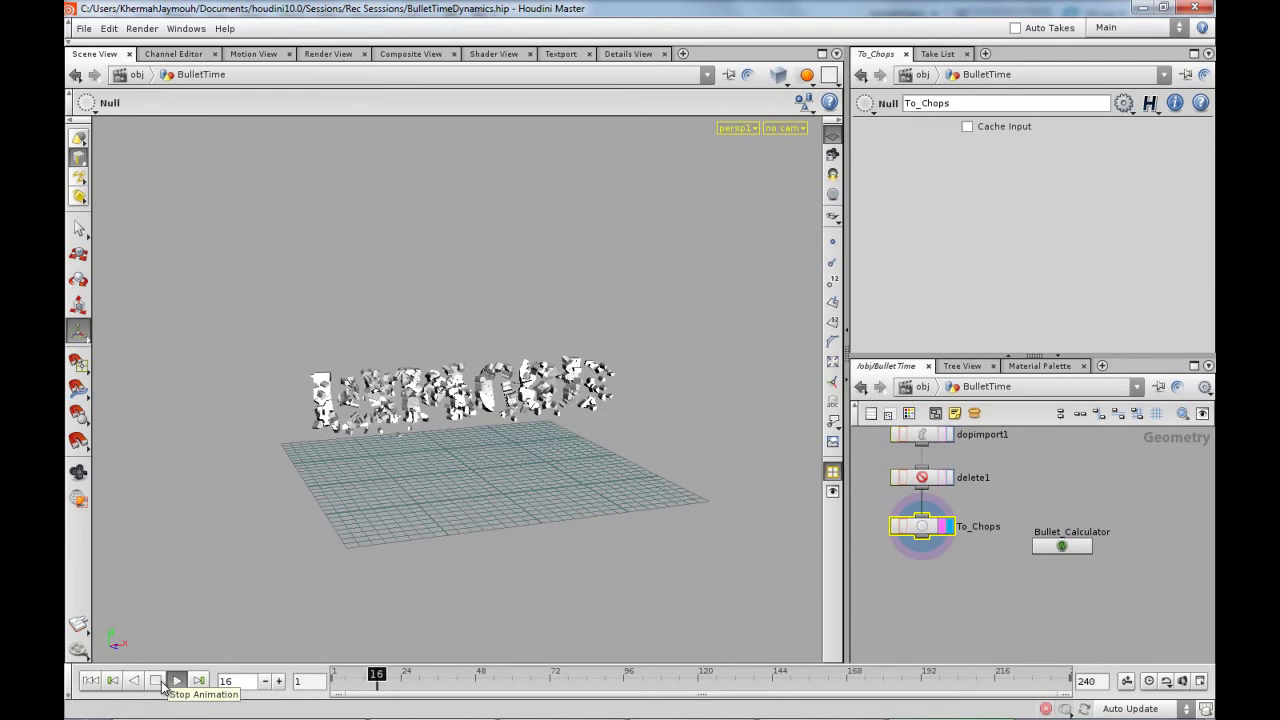
pyautogui.click(159, 682)
pyautogui.keyDown('alt'); pyautogui.moveTo(487, 455); pyautogui.dragTo(630, 456, button='right'); pyautogui.keyUp('alt')
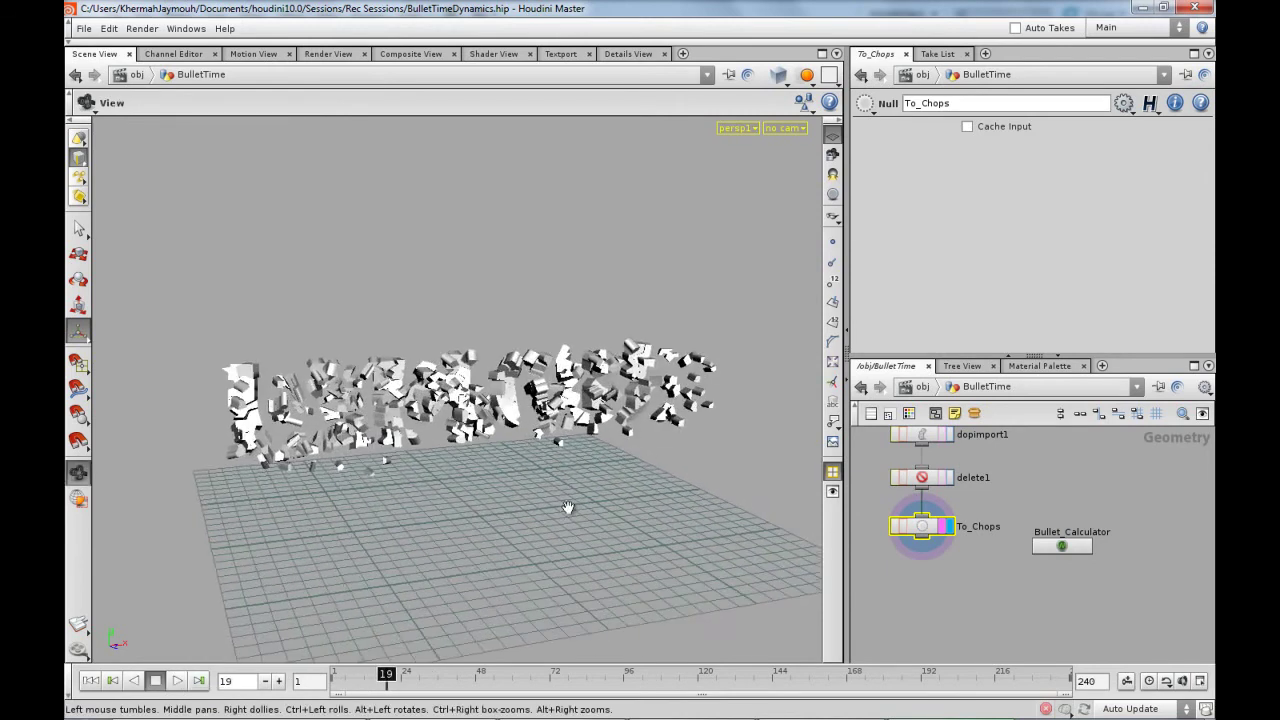
pyautogui.moveTo(567, 507); pyautogui.dragTo(571, 551)
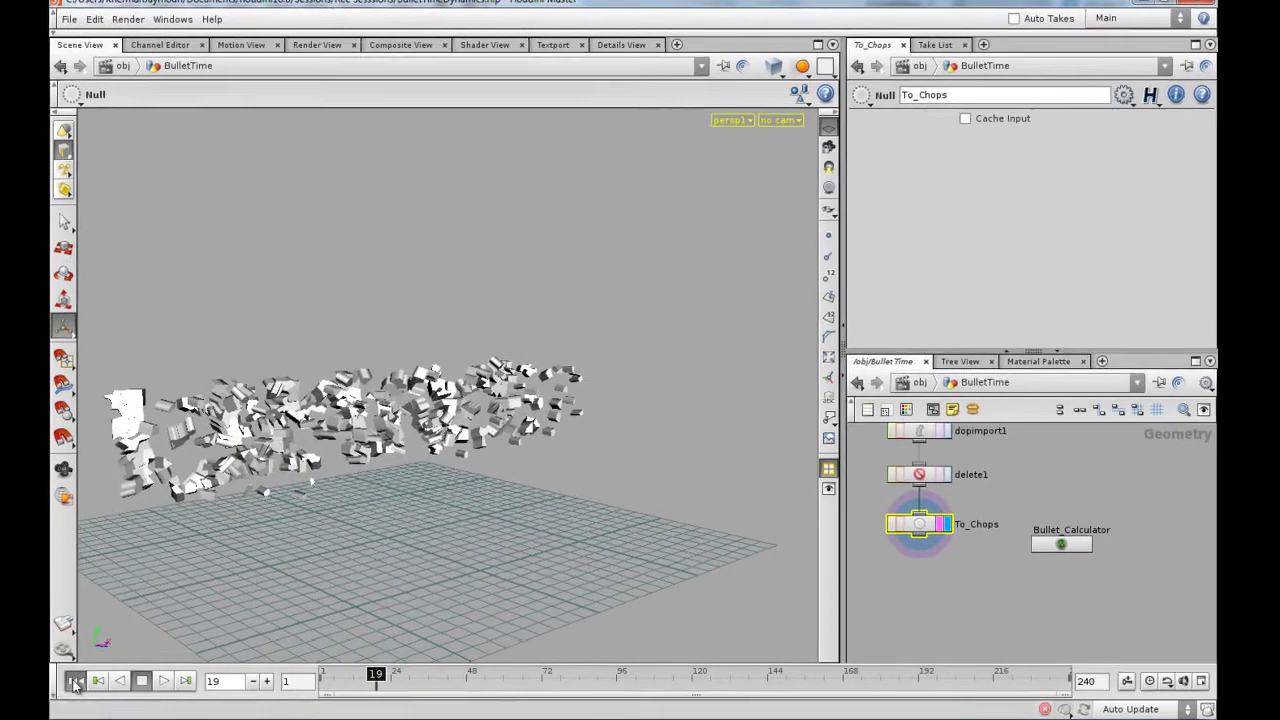
pyautogui.click(75, 681)
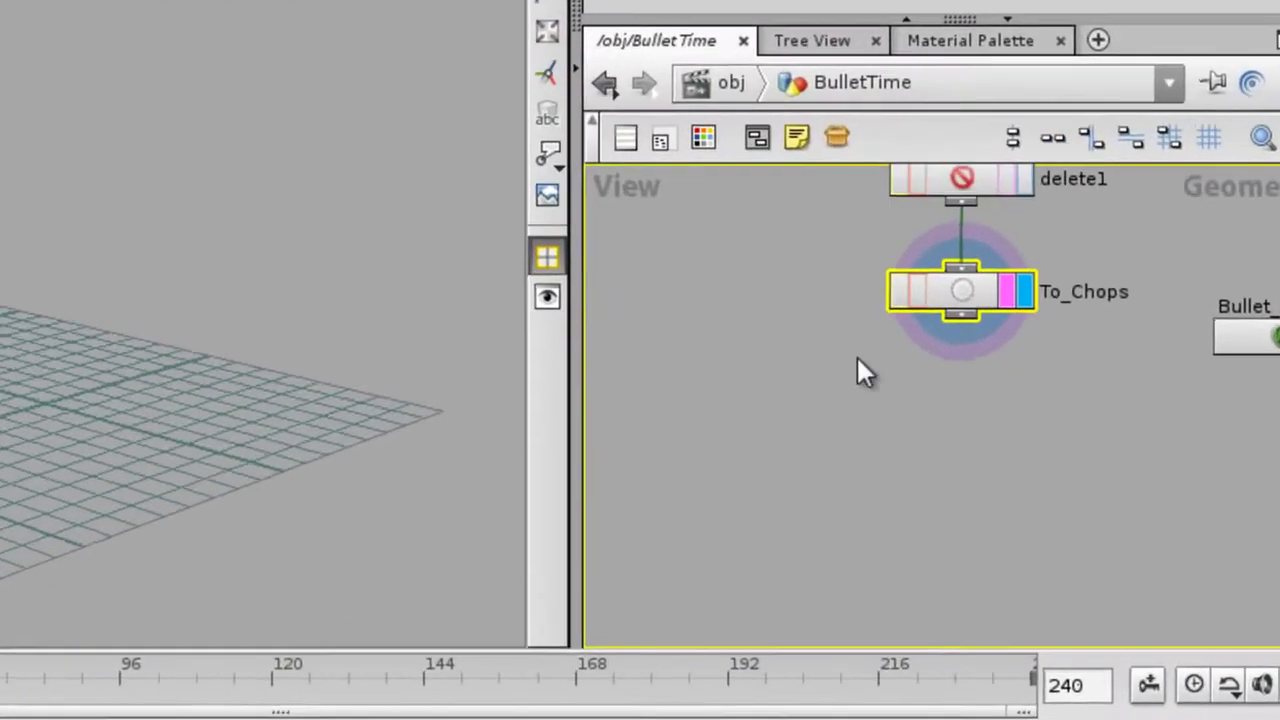
# Append a Channel node to the output of To_Chops
pyautogui.press('Tab')
pyautogui.moveTo(1049, 433)
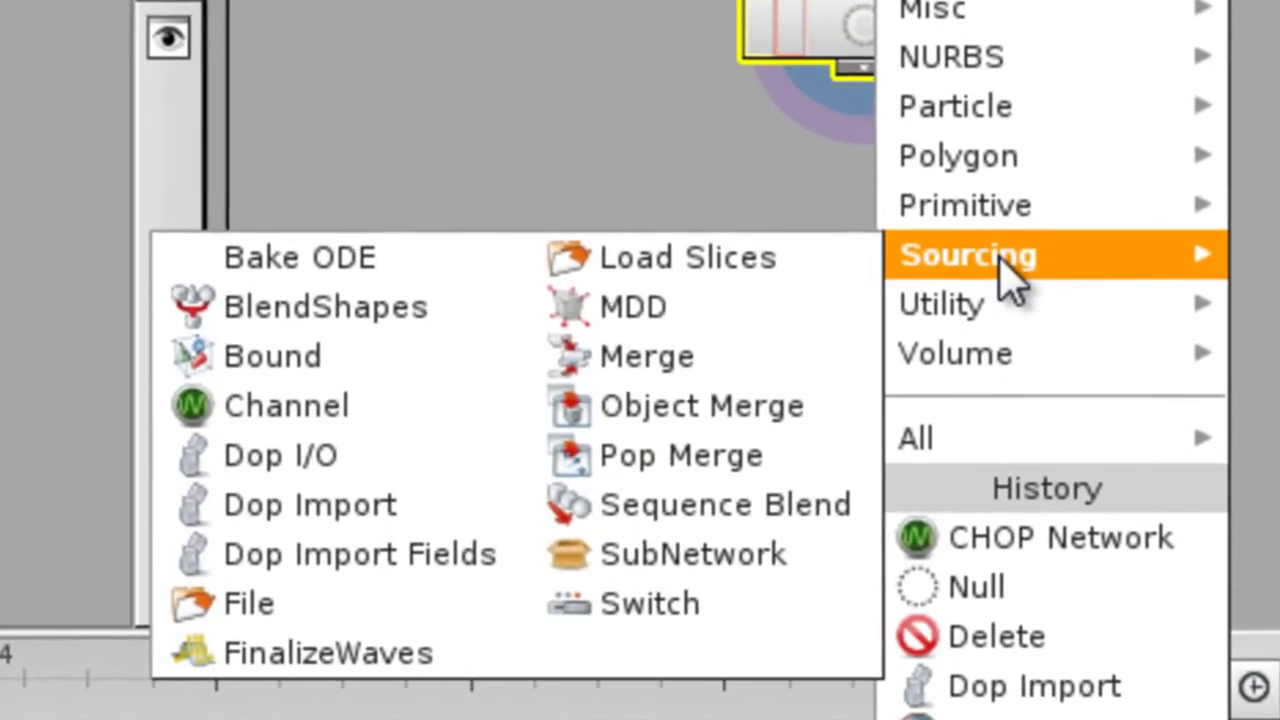
pyautogui.click(340, 410)
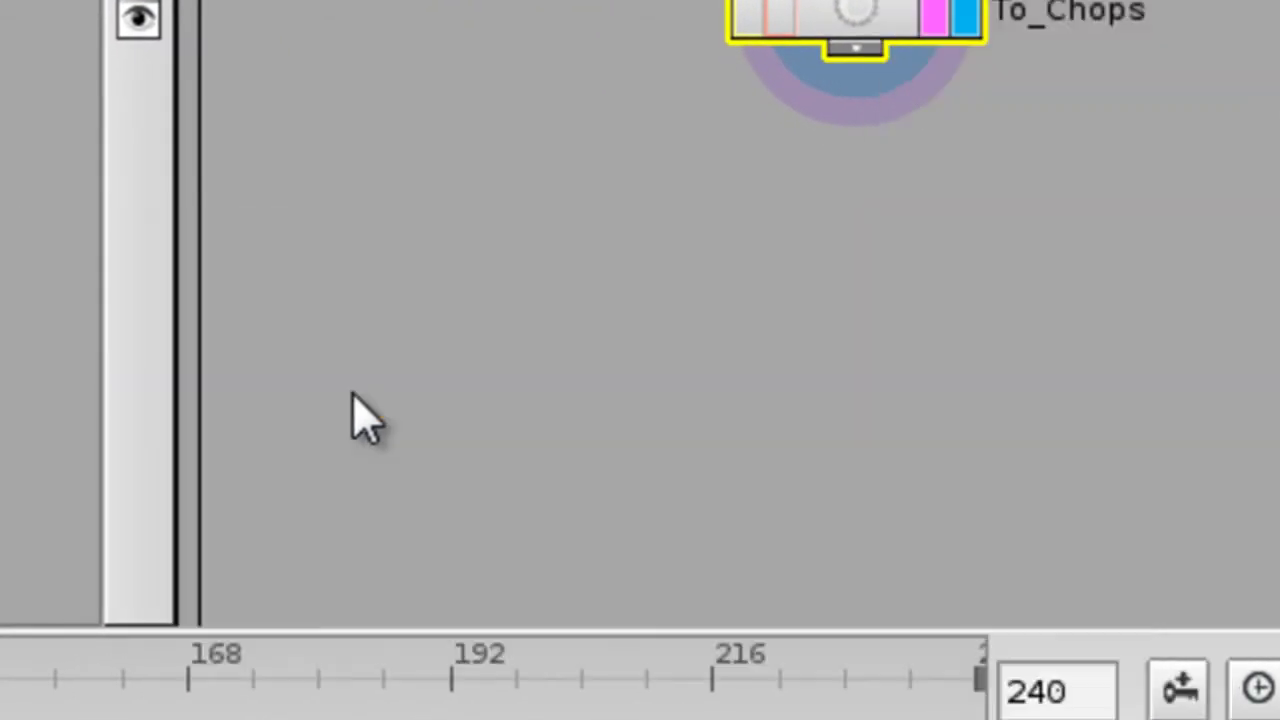
pyautogui.click(818, 288)
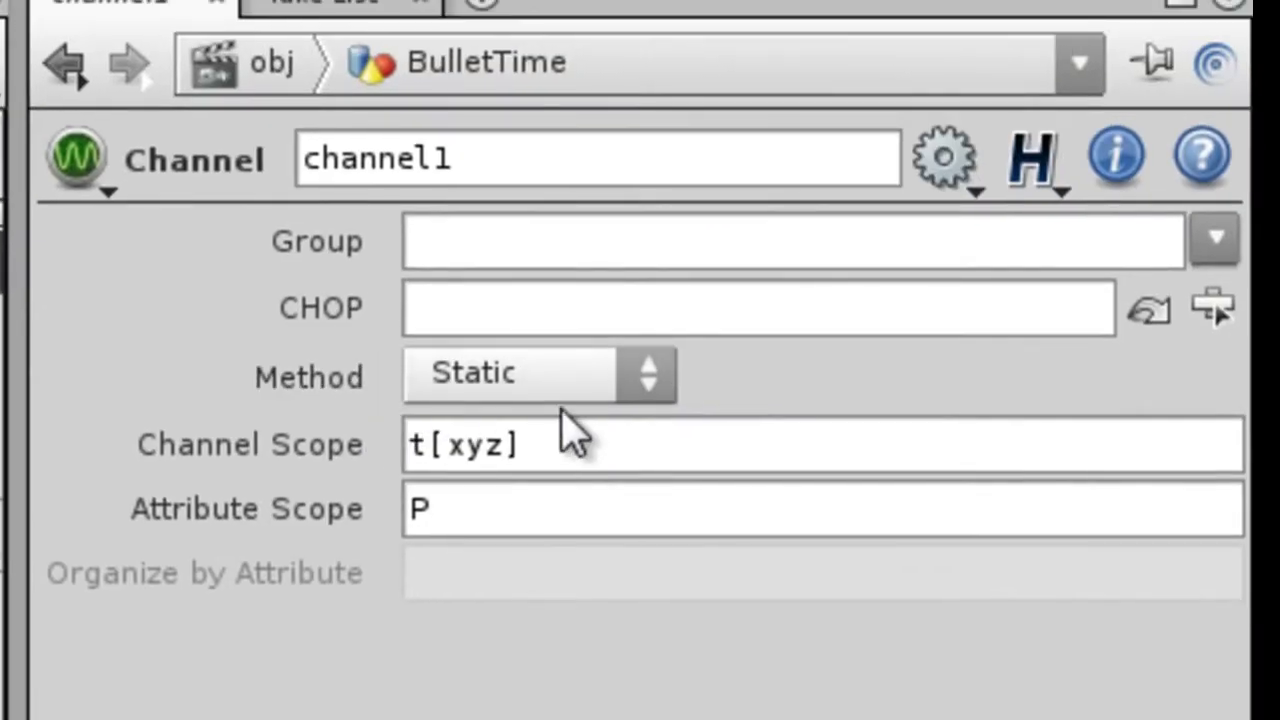
# Set channel1's Method to Animated, with t[xyz] as Channel Scope and P as Attribute Scope
pyautogui.moveTo(435, 518); pyautogui.dragTo(337, 547)
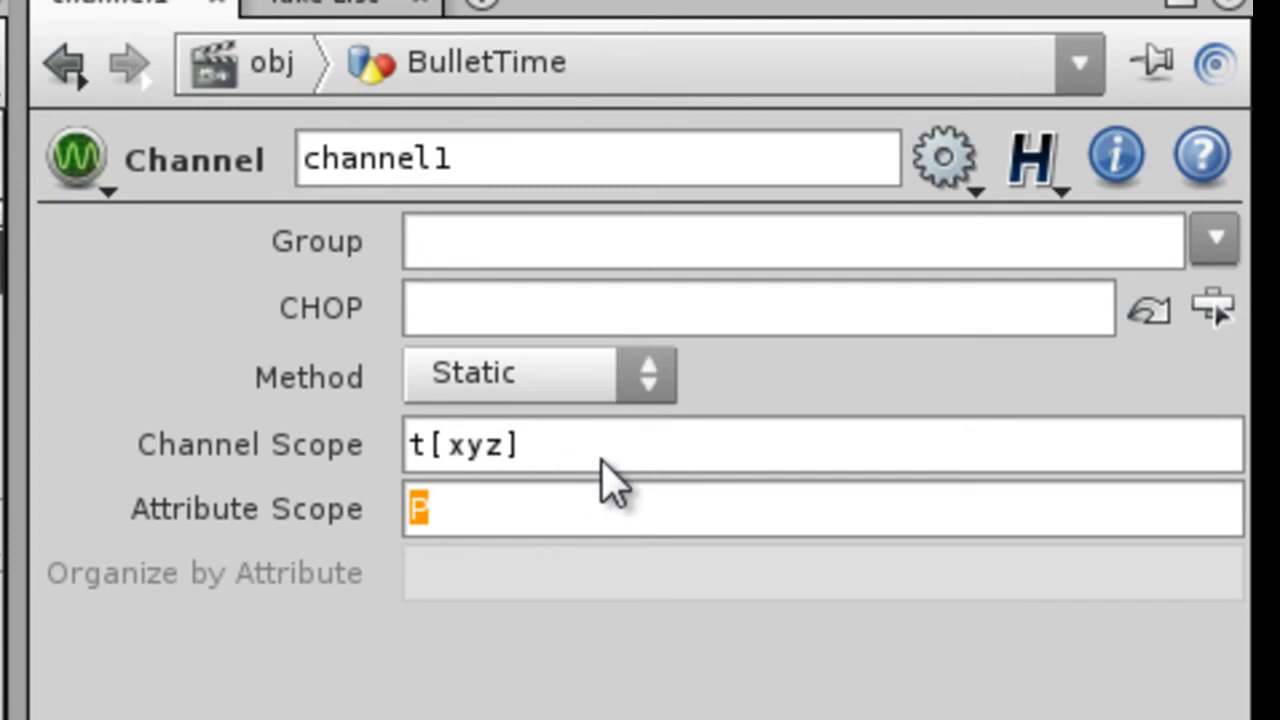
pyautogui.moveTo(525, 452); pyautogui.dragTo(310, 500)
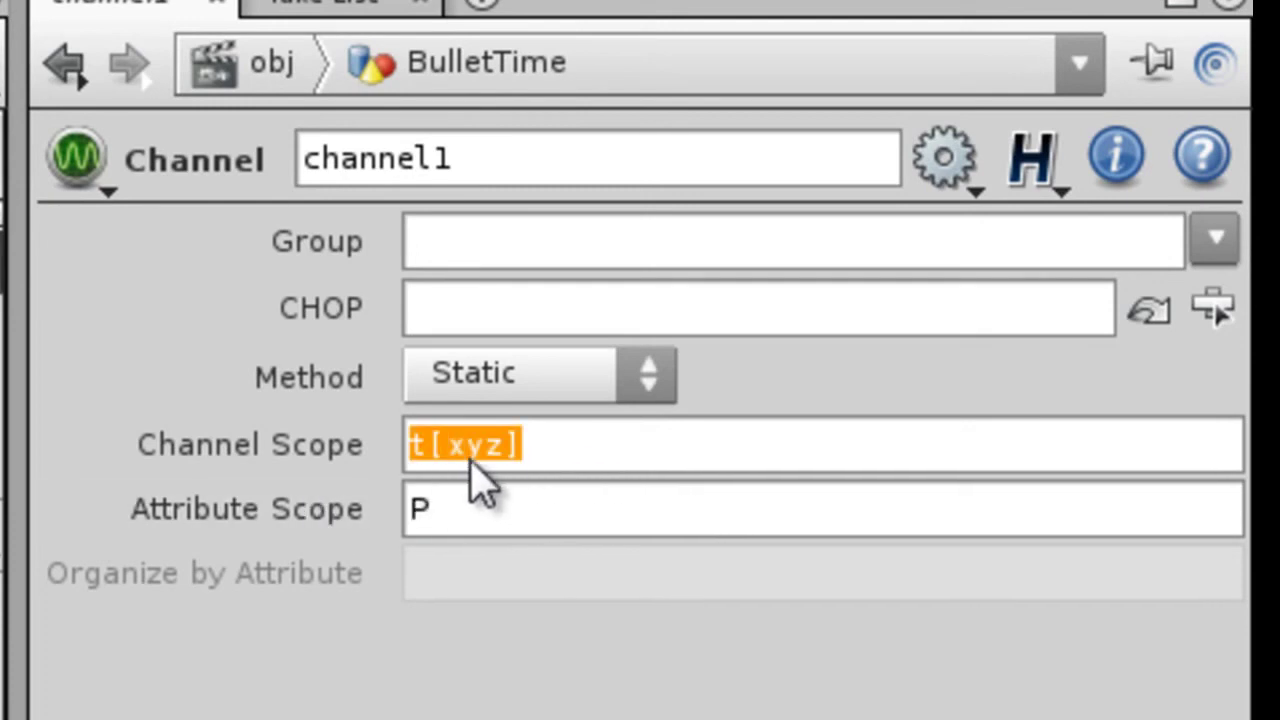
pyautogui.click(570, 396)
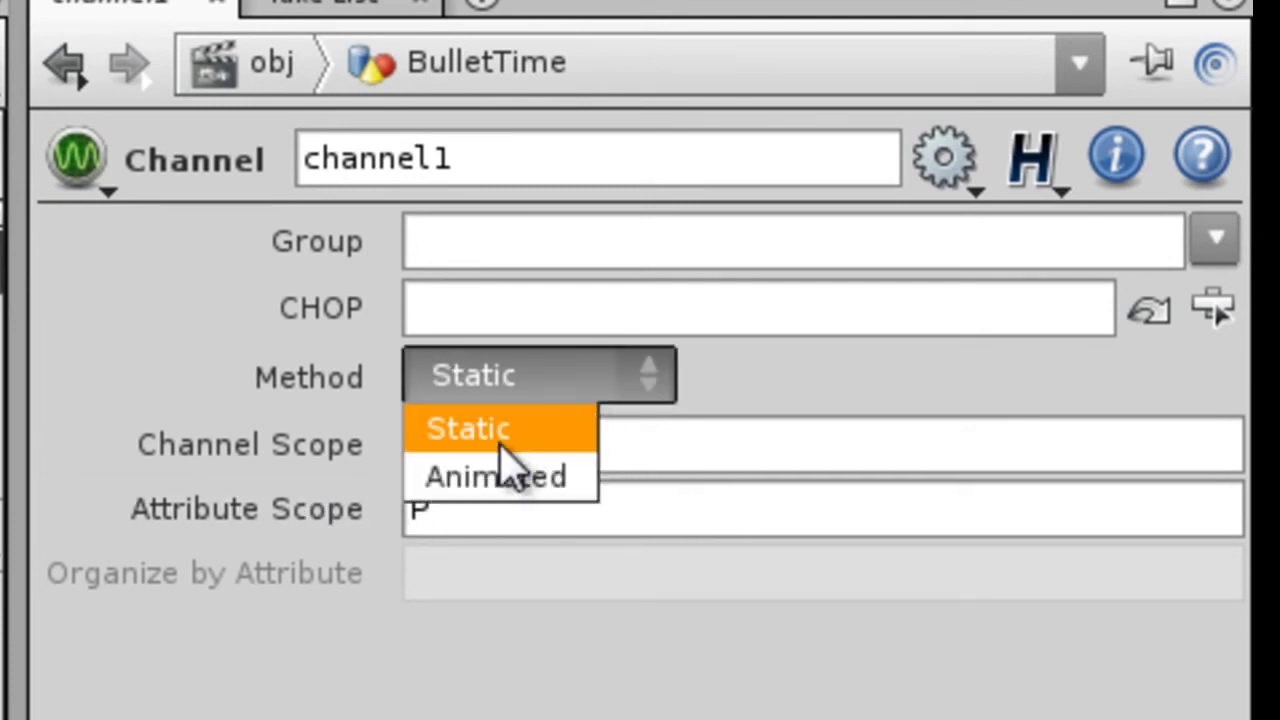
pyautogui.click(545, 490)
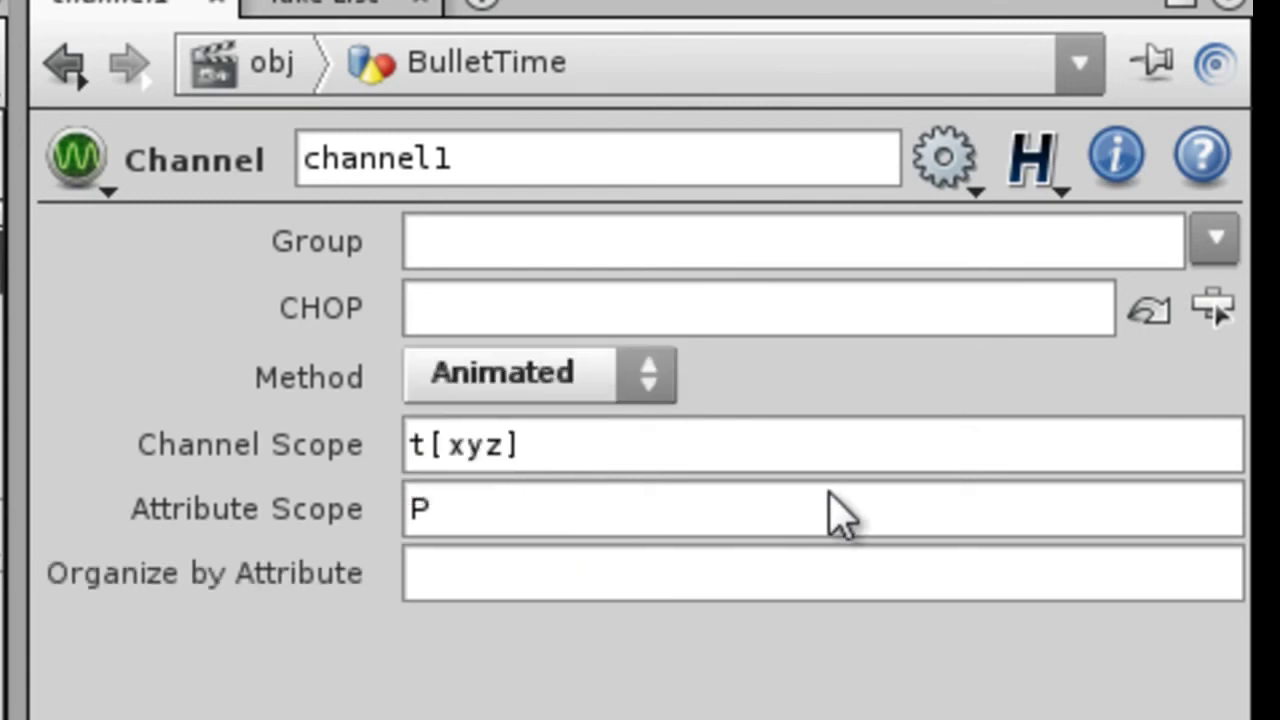
# Assign The_Code_is_Wierd from Bullet_Calculator as channel1's CHOP
pyautogui.click(1213, 310)
pyautogui.click(718, 393)
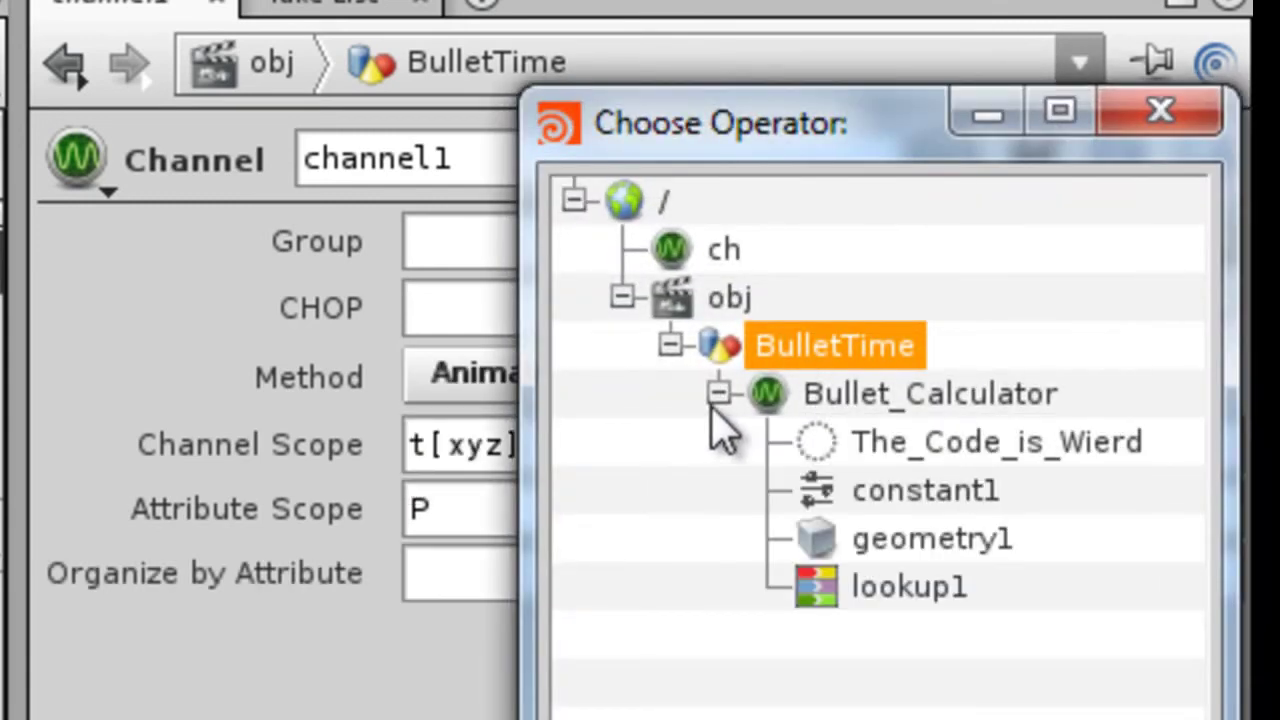
pyautogui.click(963, 455)
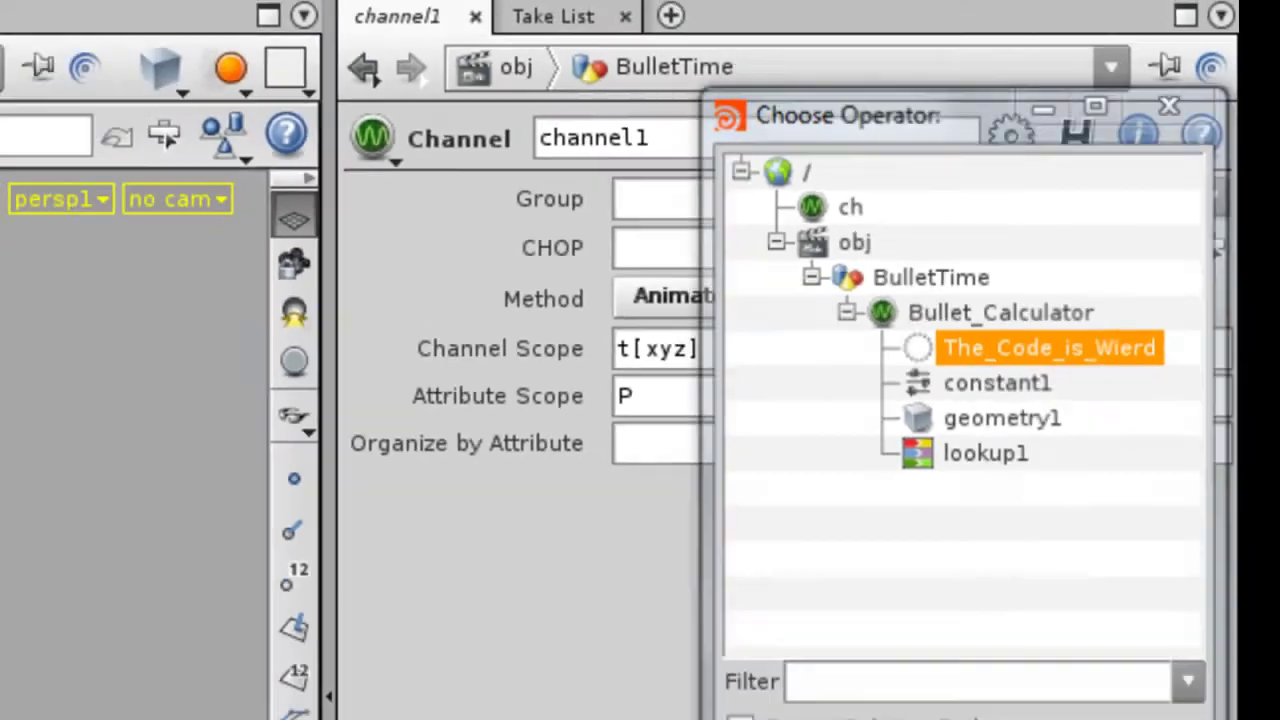
pyautogui.click(1043, 457)
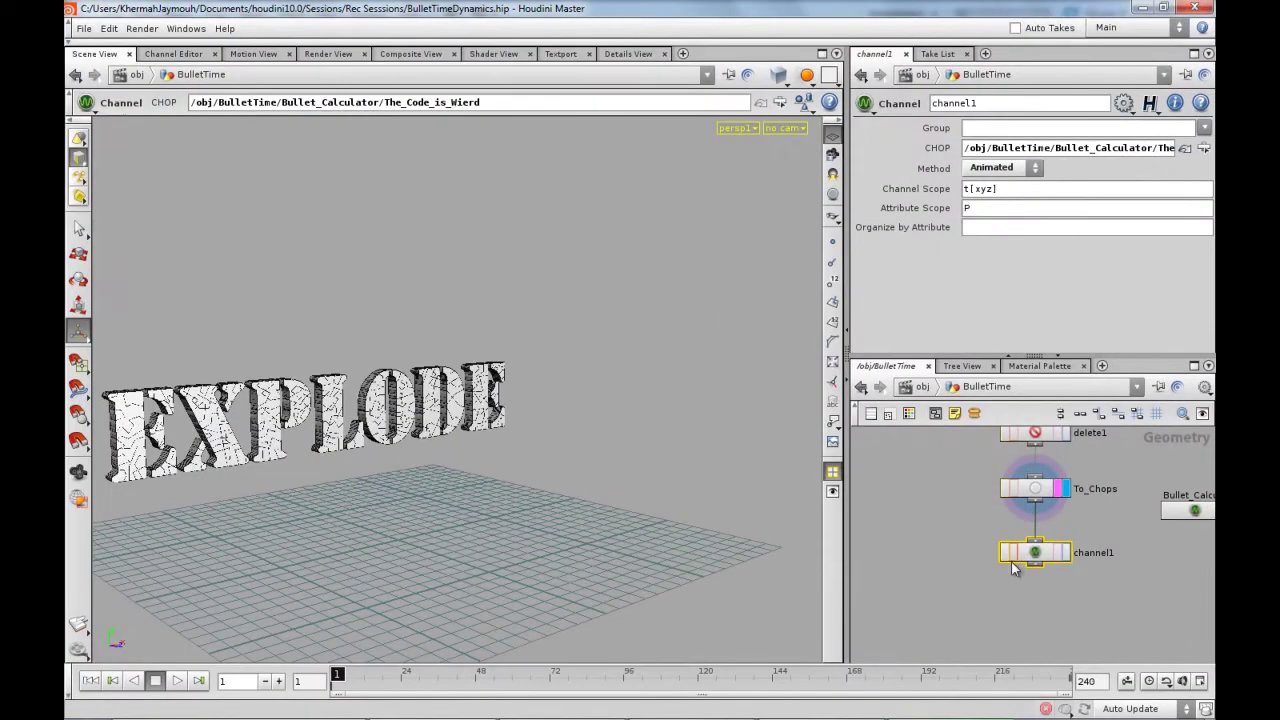
# Make channel1 the displayed node, and play the animation briefly to check the text geometry
pyautogui.click(1062, 552)
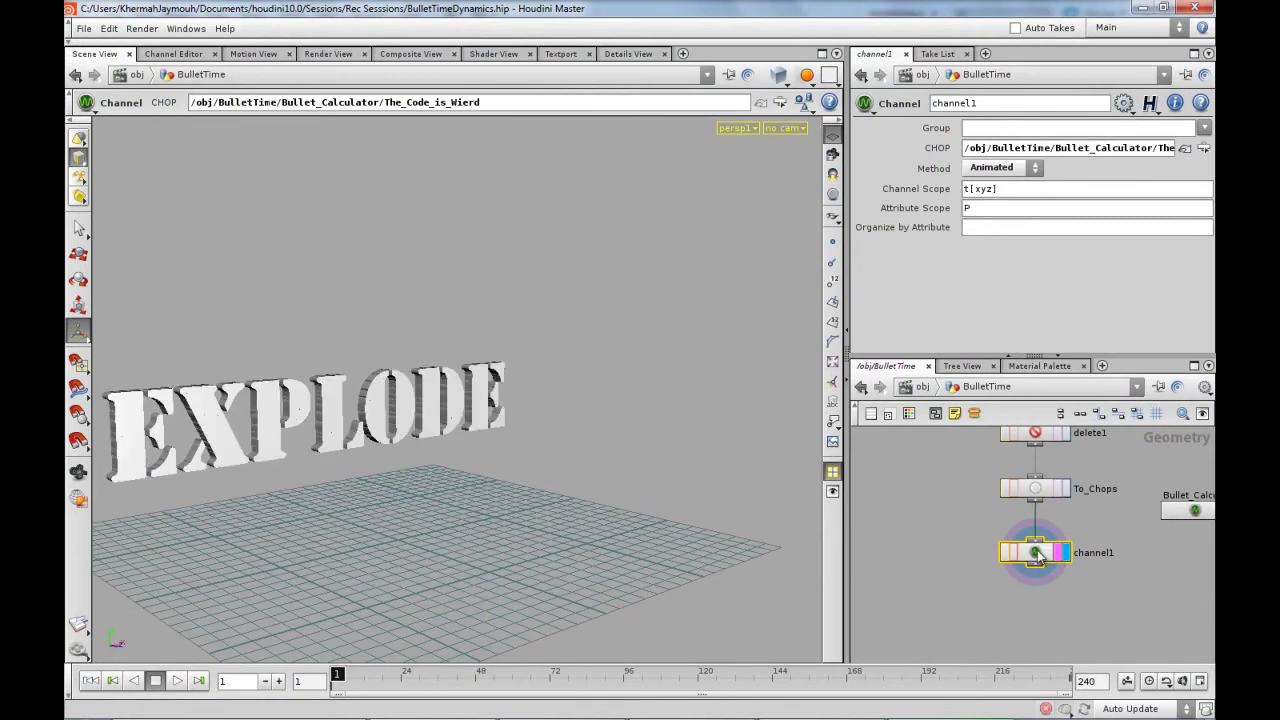
pyautogui.moveTo(509, 563); pyautogui.dragTo(435, 484)
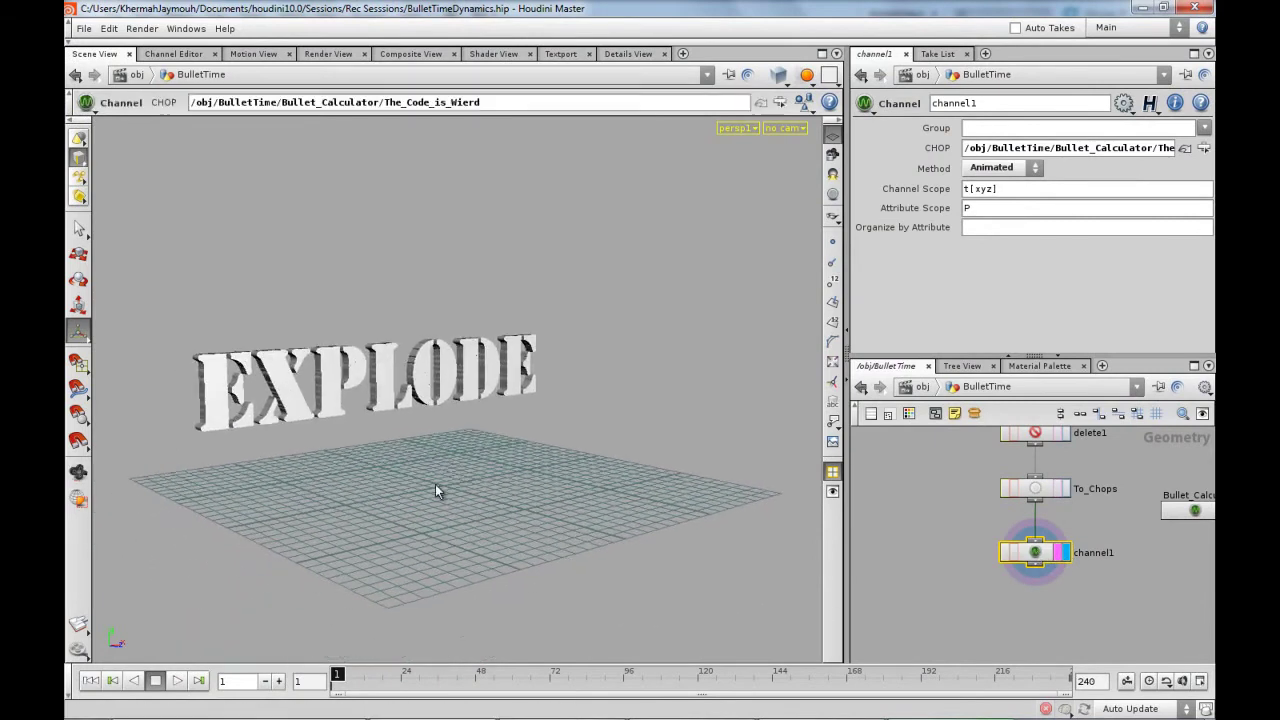
pyautogui.click(177, 680)
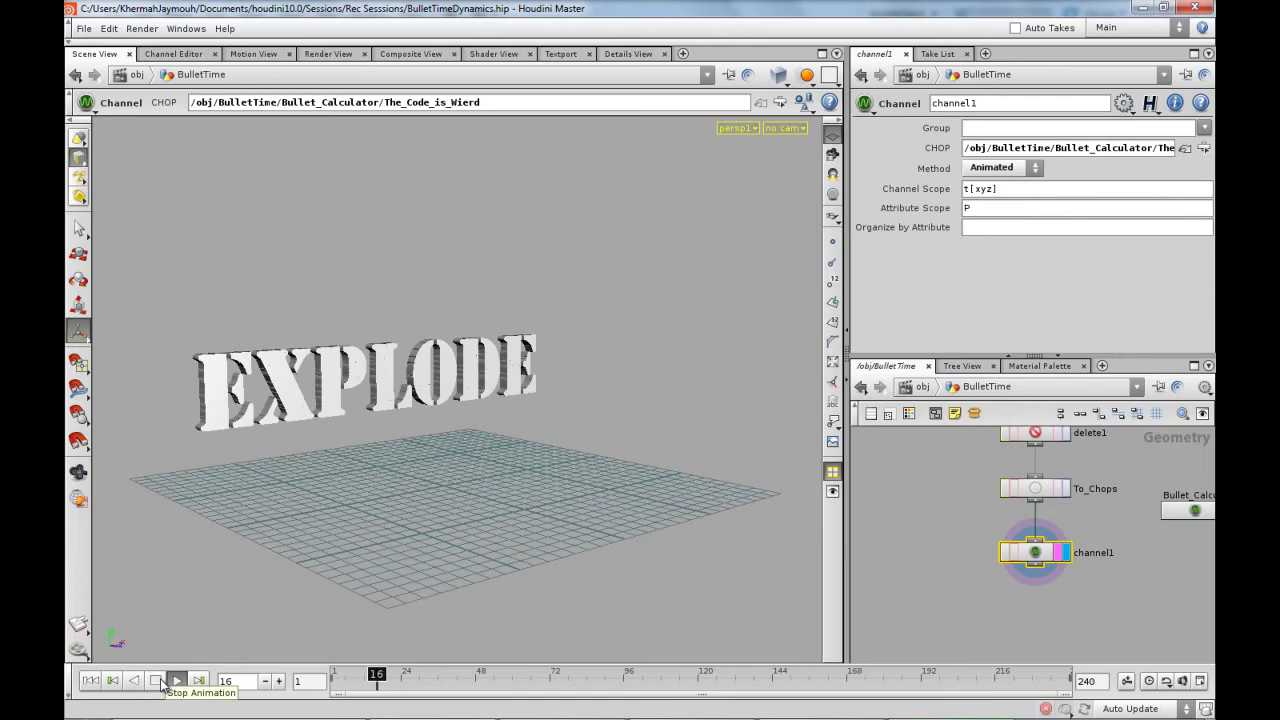
pyautogui.click(157, 681)
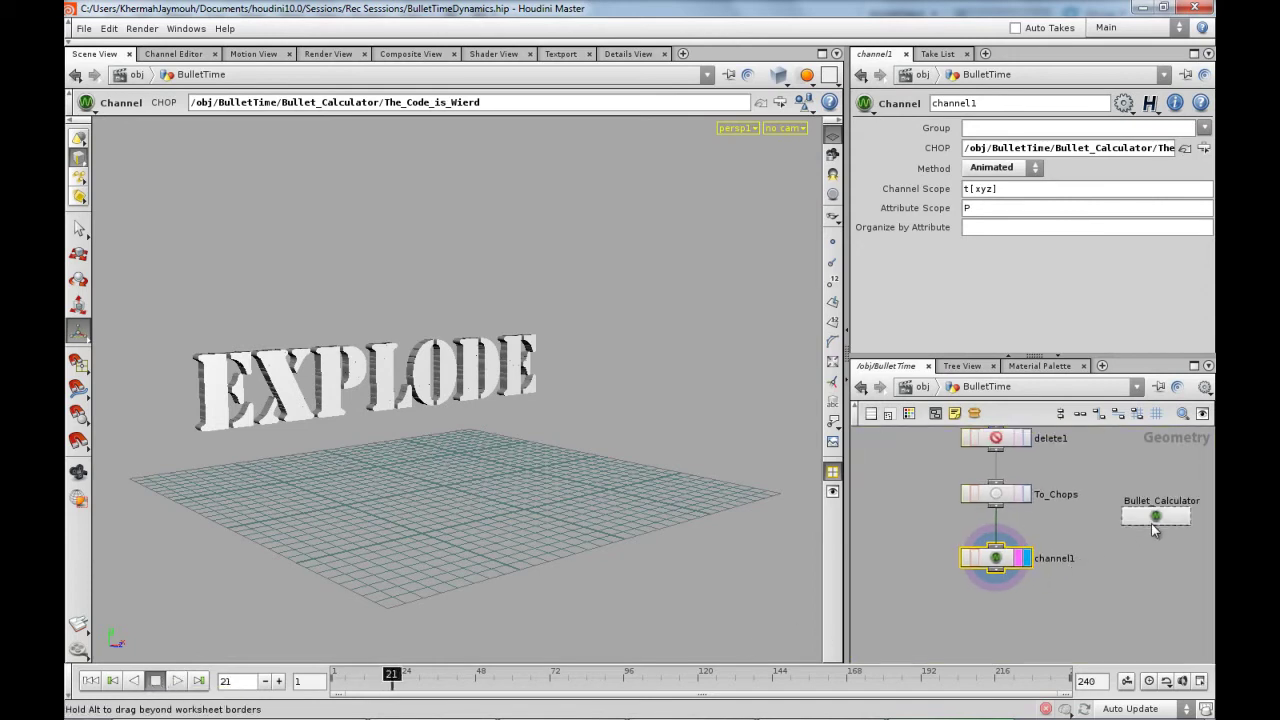
# Move the Bullet_Calculator node slightly lower, enter its network, and return the timeline to frame 1
pyautogui.moveTo(1151, 523); pyautogui.dragTo(1148, 555)
pyautogui.doubleClick(1142, 557)
pyautogui.moveTo(1068, 475); pyautogui.dragTo(1068, 503, button='middle')
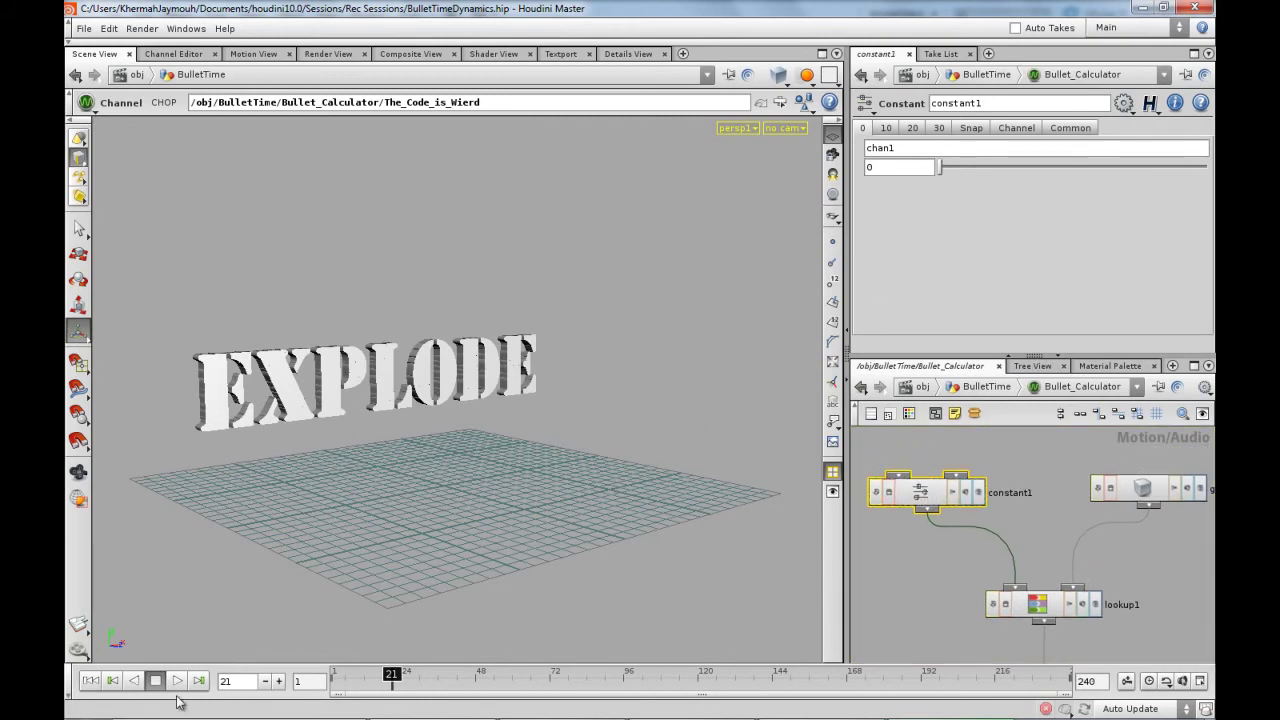
pyautogui.click(90, 681)
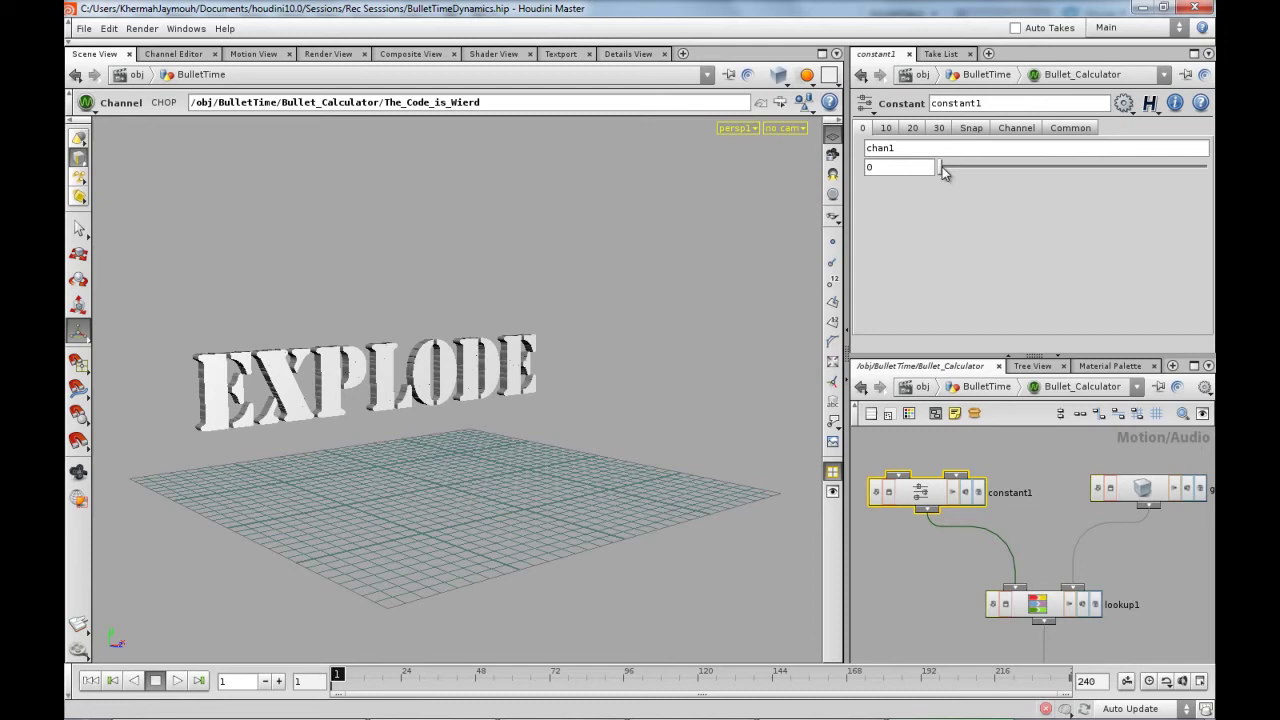
# Test the frozen explosion from several angles by raising constant1's chan1 to 0.198 and 0.359, and bring it back to 0
pyautogui.moveTo(942, 167); pyautogui.dragTo(995, 167)
pyautogui.keyDown('alt'); pyautogui.moveTo(640, 418); pyautogui.dragTo(605, 408, button='middle'); pyautogui.keyUp('alt')
pyautogui.moveTo(605, 408); pyautogui.dragTo(470, 408)
pyautogui.moveTo(145, 447); pyautogui.dragTo(760, 454)
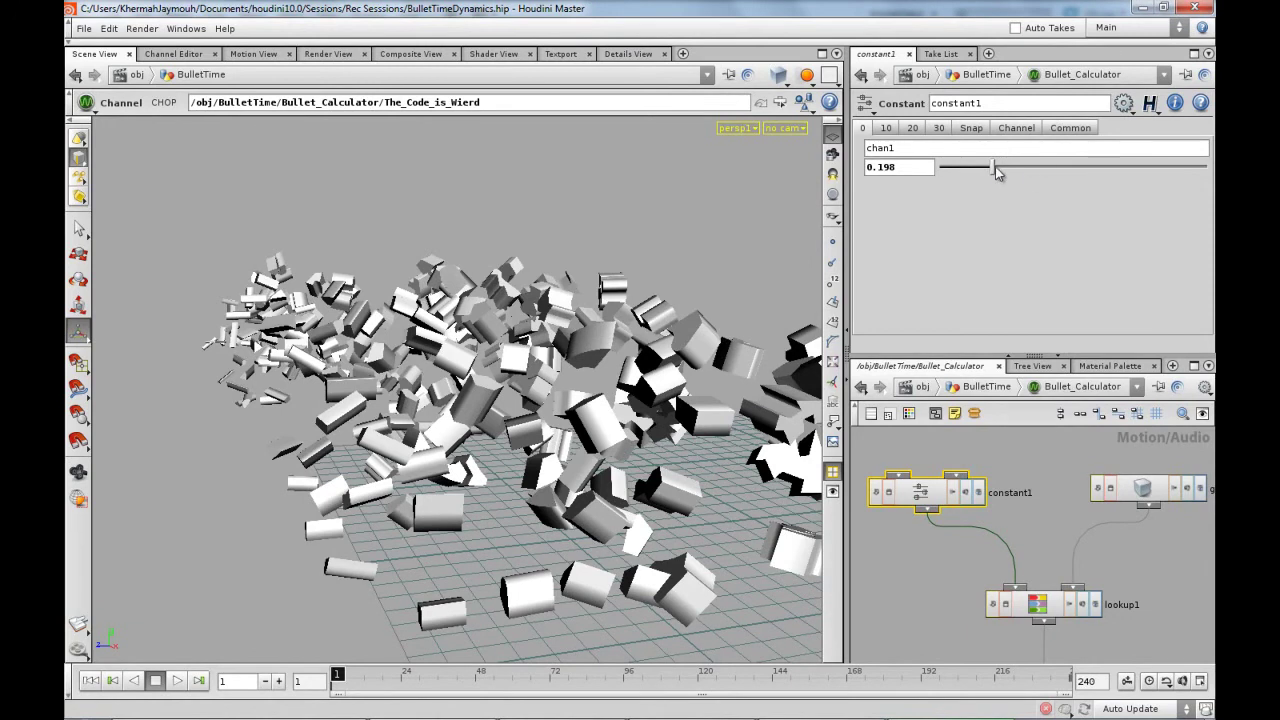
pyautogui.moveTo(1005, 168); pyautogui.dragTo(1037, 168)
pyautogui.press('space')
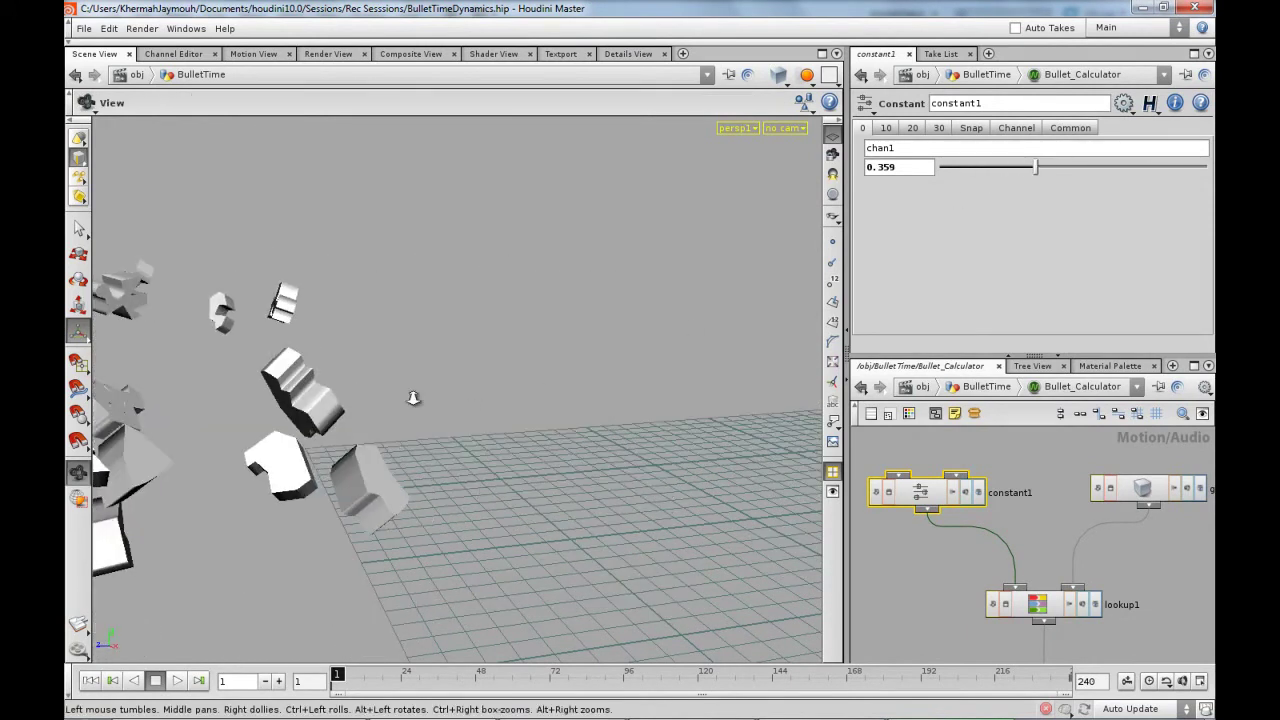
pyautogui.moveTo(414, 397); pyautogui.dragTo(385, 385, button='right')
pyautogui.moveTo(400, 385); pyautogui.dragTo(612, 407)
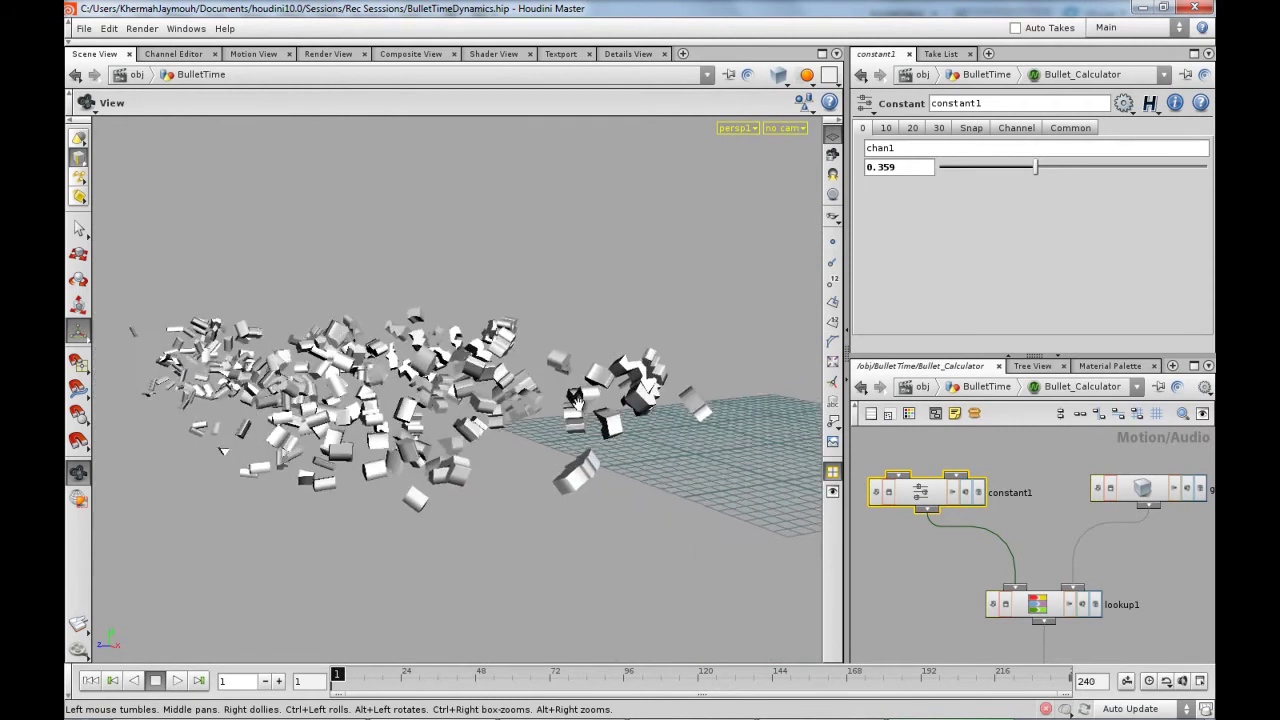
pyautogui.moveTo(1037, 170); pyautogui.dragTo(999, 172)
pyautogui.press('Escape')
pyautogui.moveTo(609, 490); pyautogui.dragTo(640, 440)
pyautogui.moveTo(1001, 167); pyautogui.dragTo(866, 176)
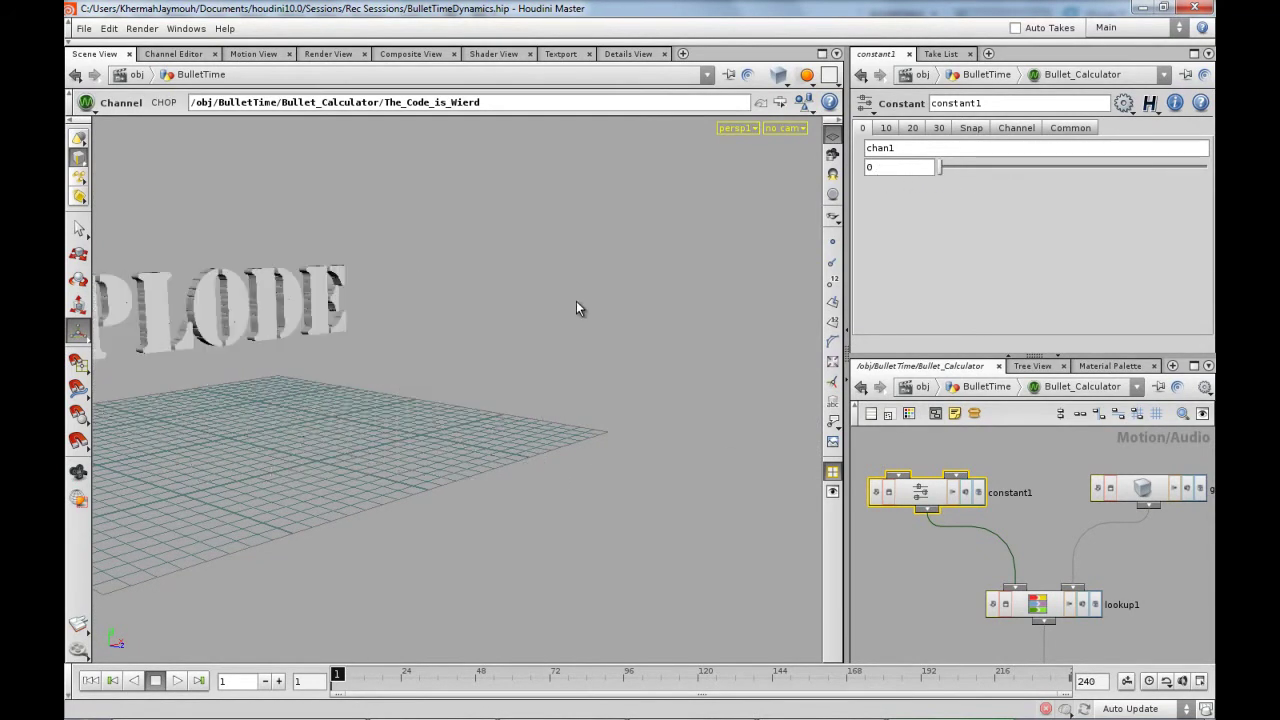
# Go up to the obj network and add a Camera node below The_Simulation, beside BulletTime
pyautogui.moveTo(480, 337); pyautogui.dragTo(506, 437)
pyautogui.moveTo(486, 552); pyautogui.dragTo(514, 534)
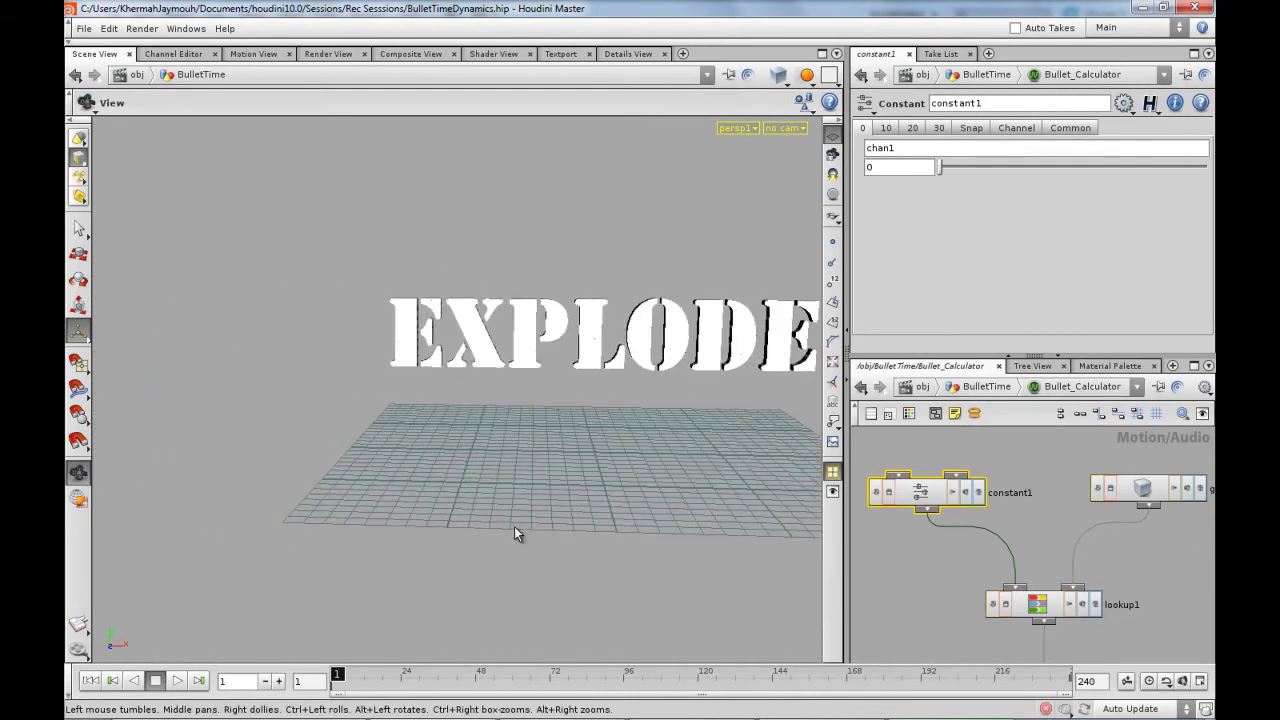
pyautogui.moveTo(763, 449); pyautogui.dragTo(735, 460)
pyautogui.click(920, 387)
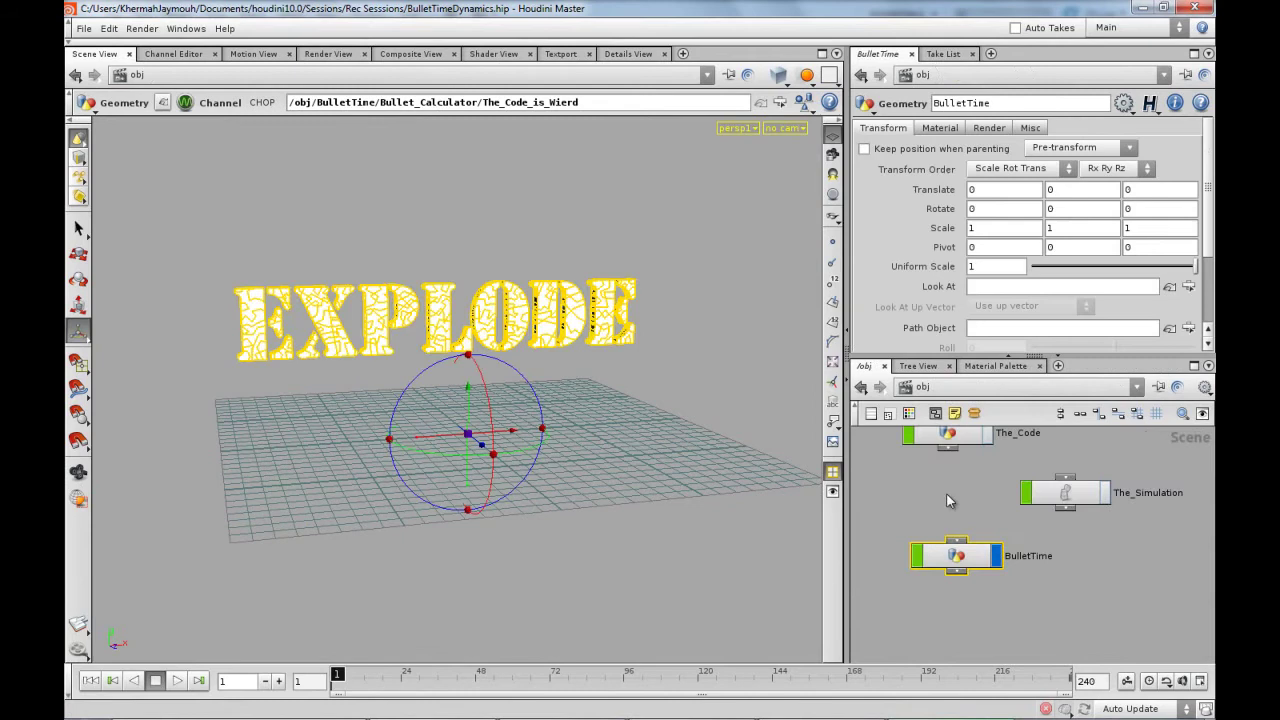
pyautogui.press('Tab')
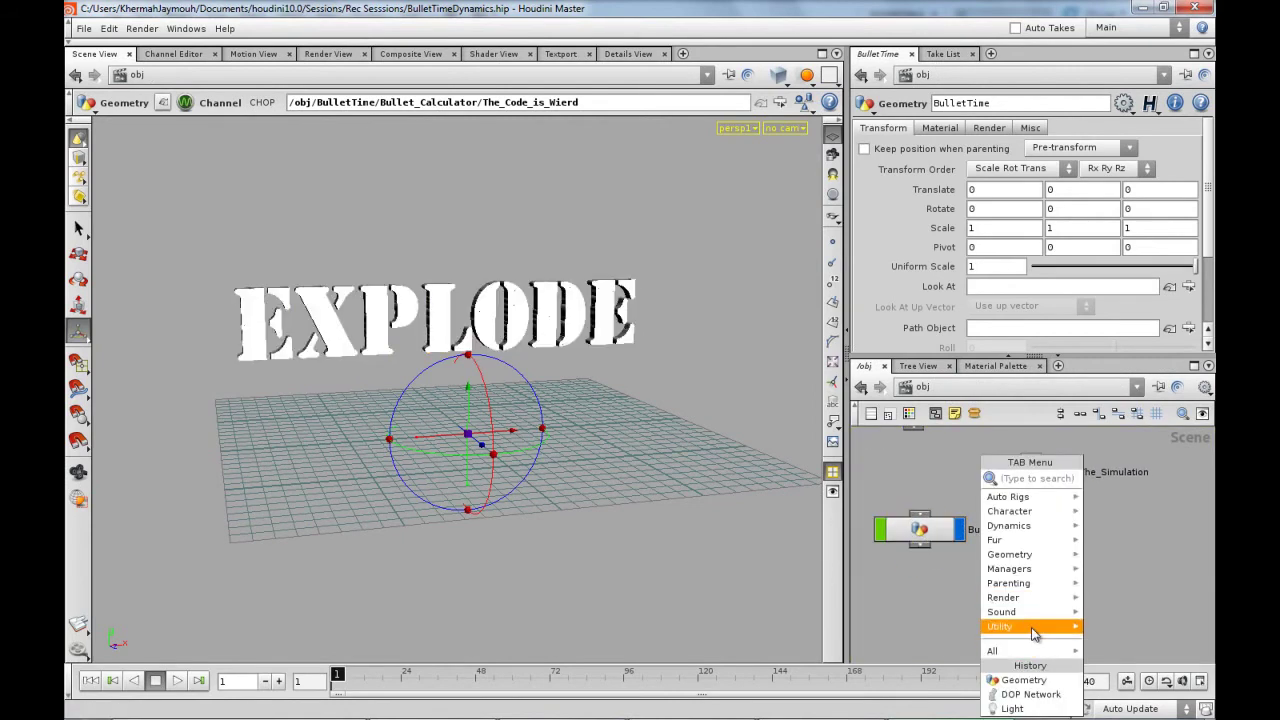
pyautogui.moveTo(1003, 597)
pyautogui.click(877, 627)
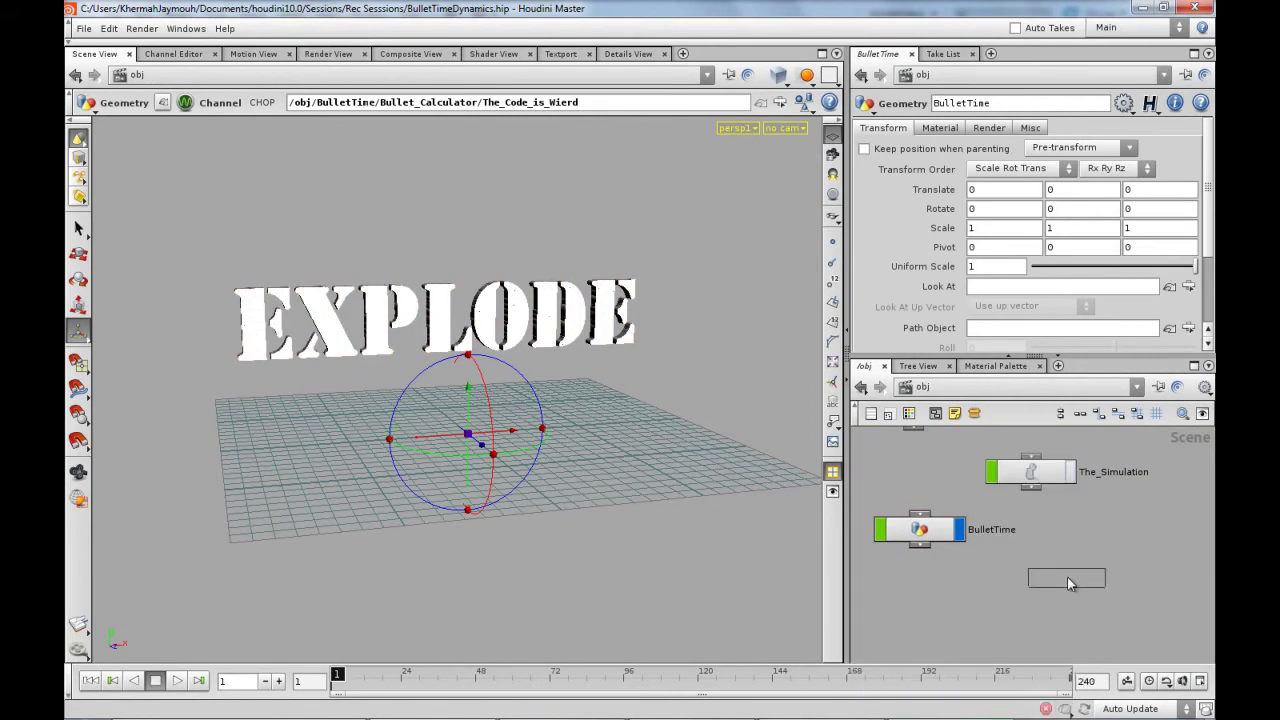
pyautogui.click(1067, 577)
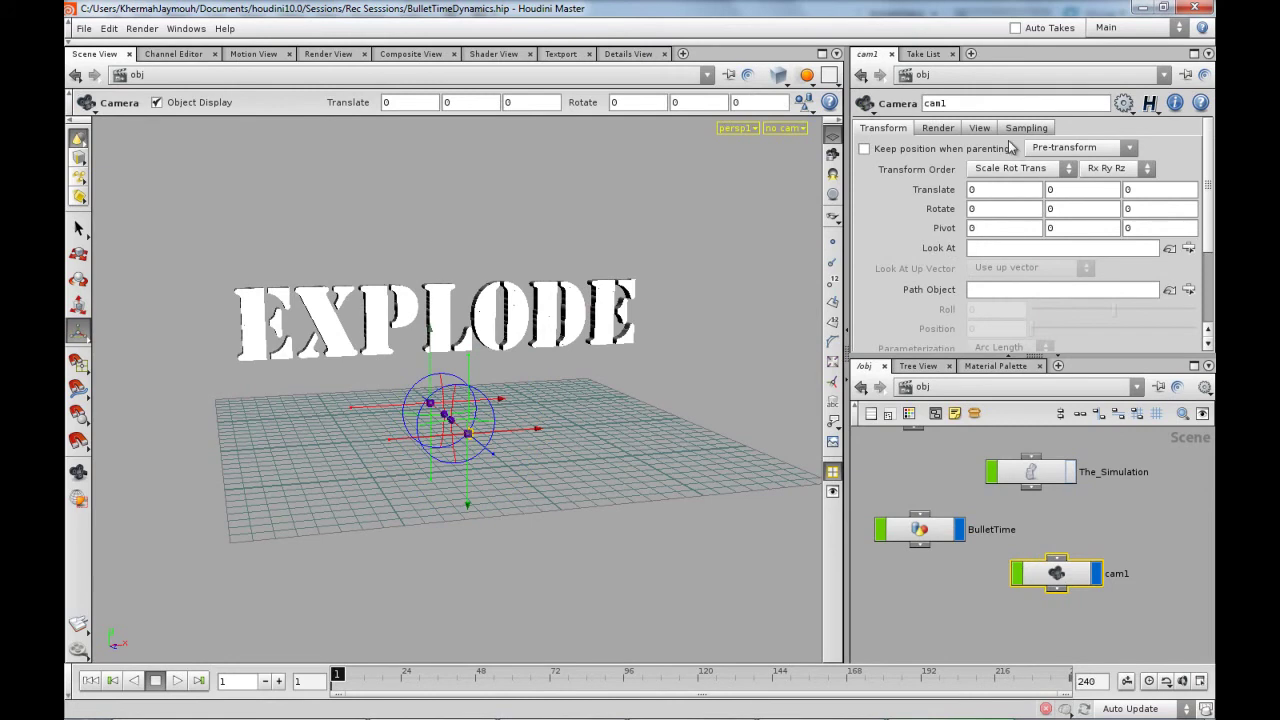
# Set the camera's resolution to 1280 by 720 and move its node slightly lower in the network
pyautogui.click(979, 129)
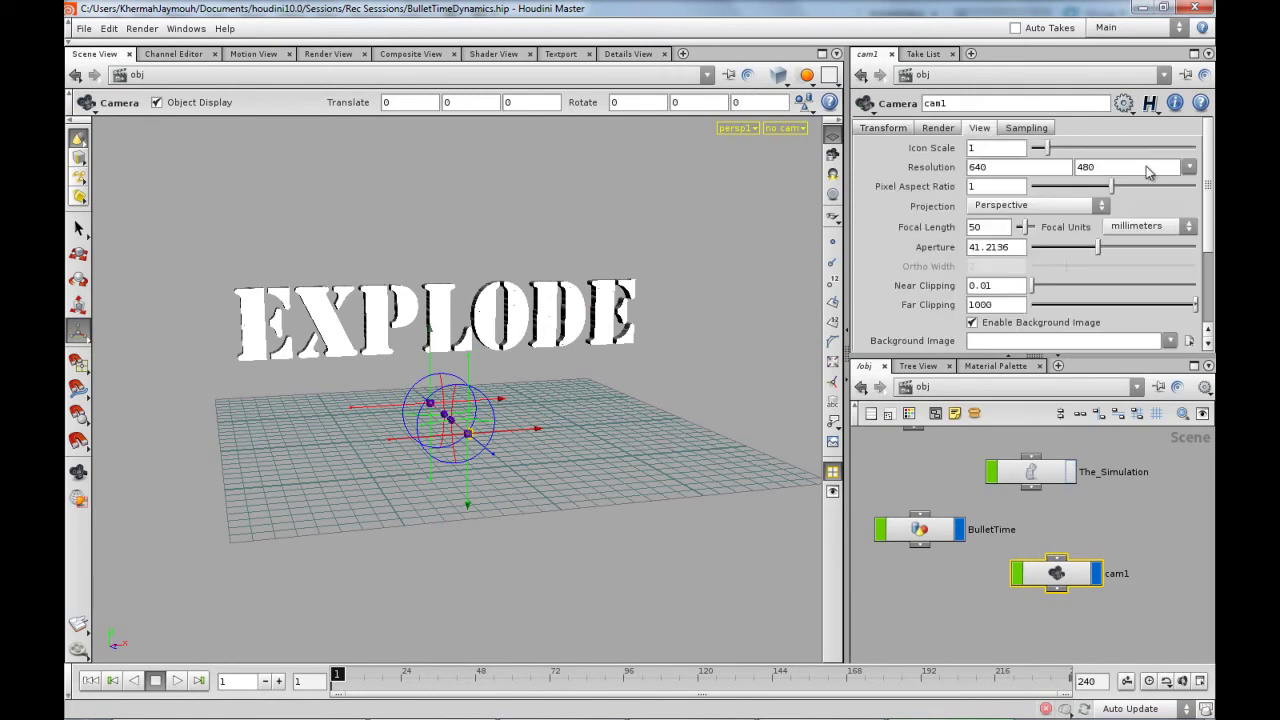
pyautogui.click(1189, 167)
pyautogui.click(1134, 393)
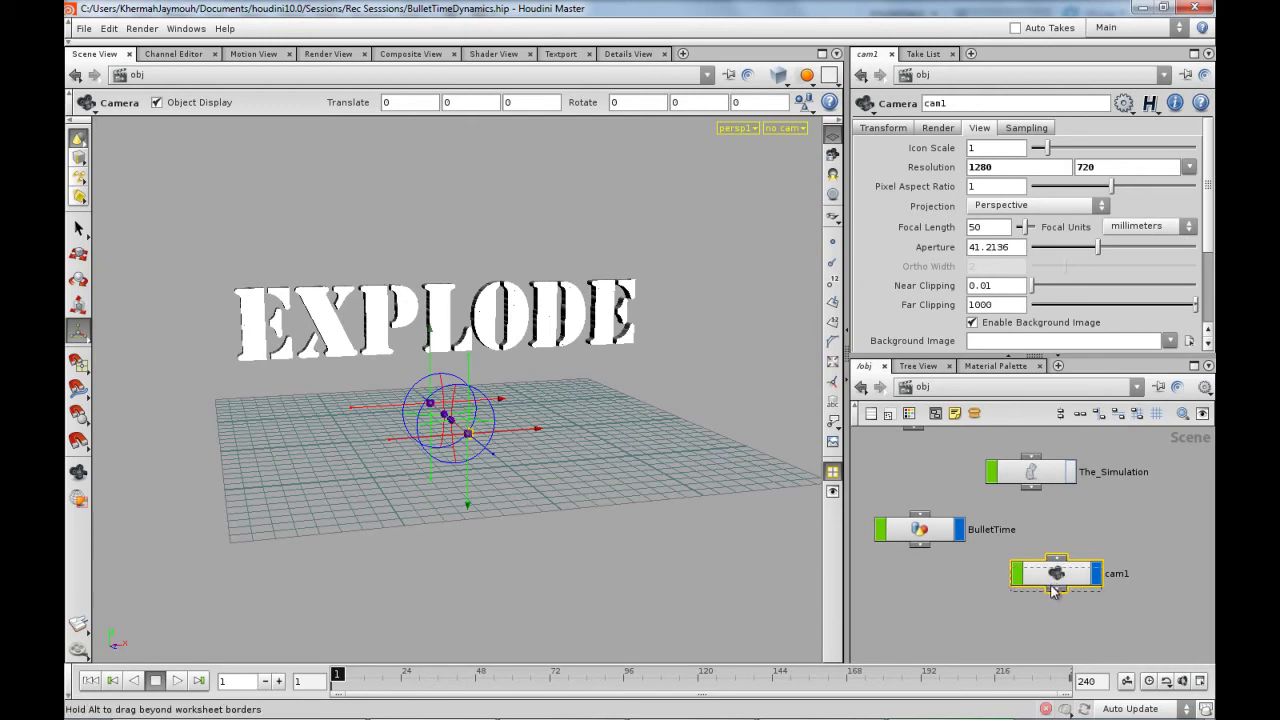
pyautogui.moveTo(1057, 588); pyautogui.dragTo(1056, 594)
# Look through cam1 in the viewport and rename the camera to 1200_Frames
pyautogui.click(788, 130)
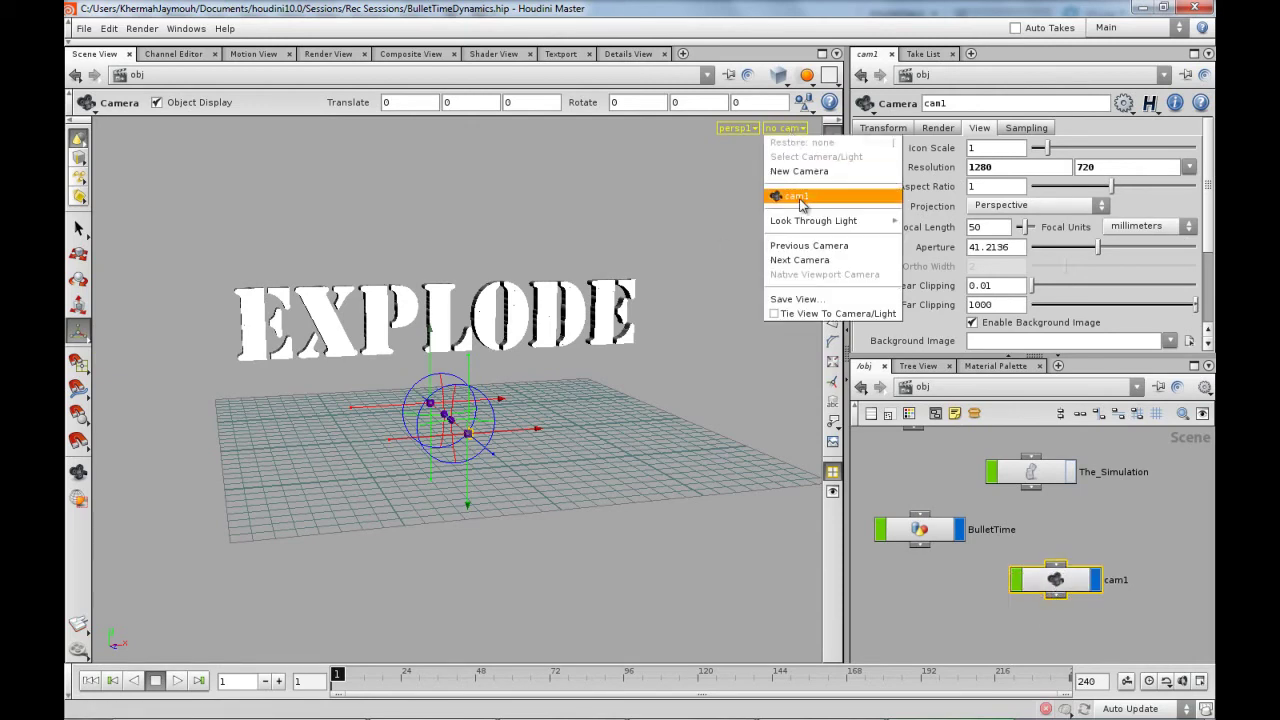
pyautogui.click(830, 192)
pyautogui.doubleClick(938, 103)
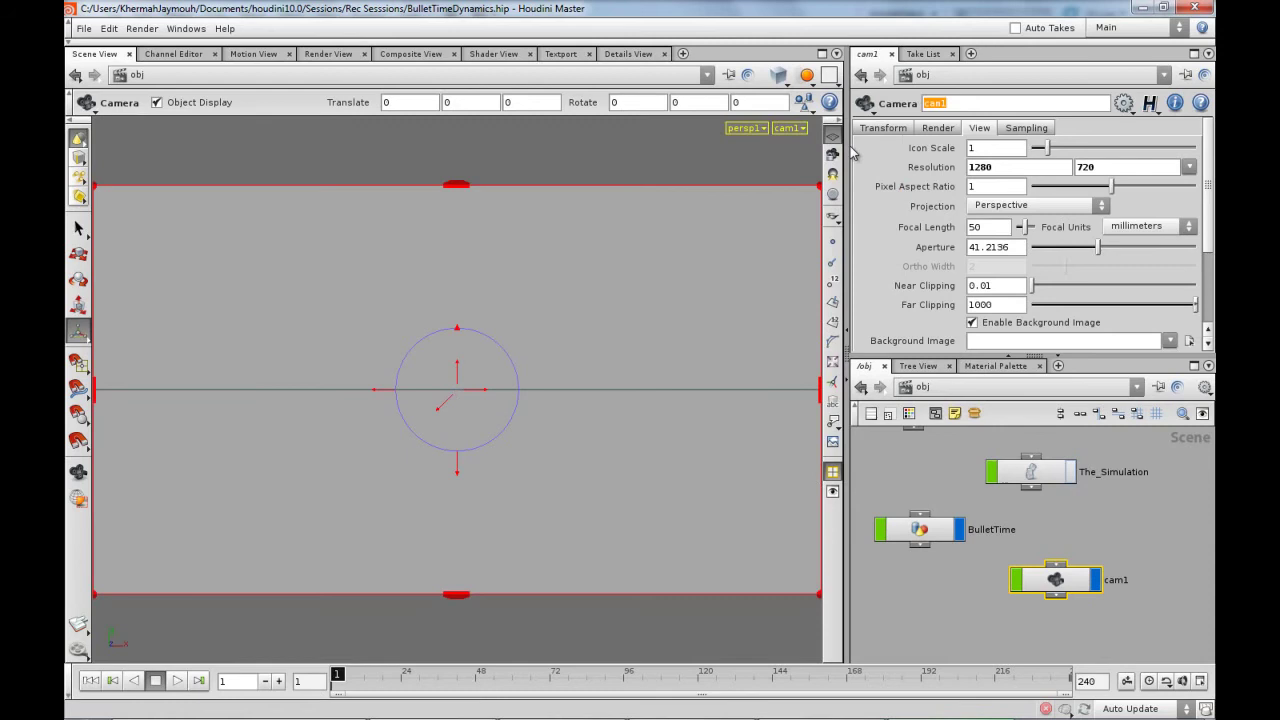
pyautogui.write('1200_Frames')
pyautogui.press('Return')
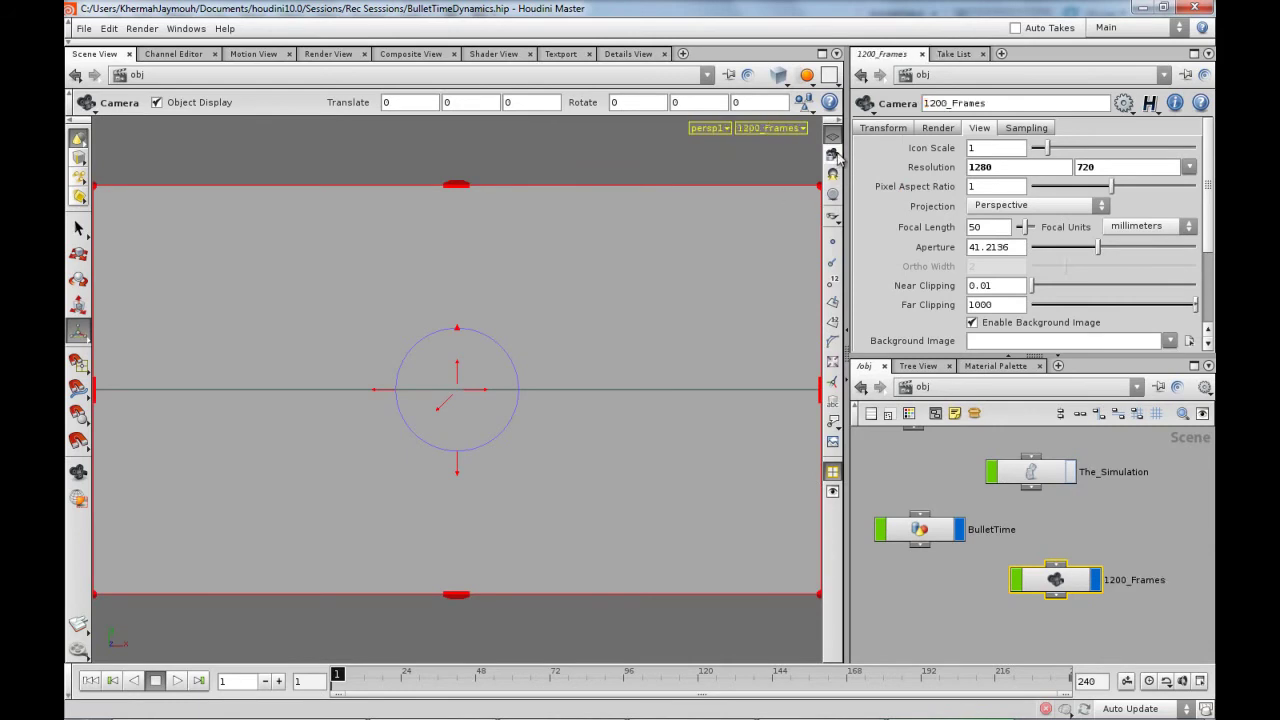
# Lock the camera to the view and frame the EXPLODE text centred above the ground grid
pyautogui.press('Escape')
pyautogui.moveTo(378, 389); pyautogui.dragTo(206, 411, button='right')
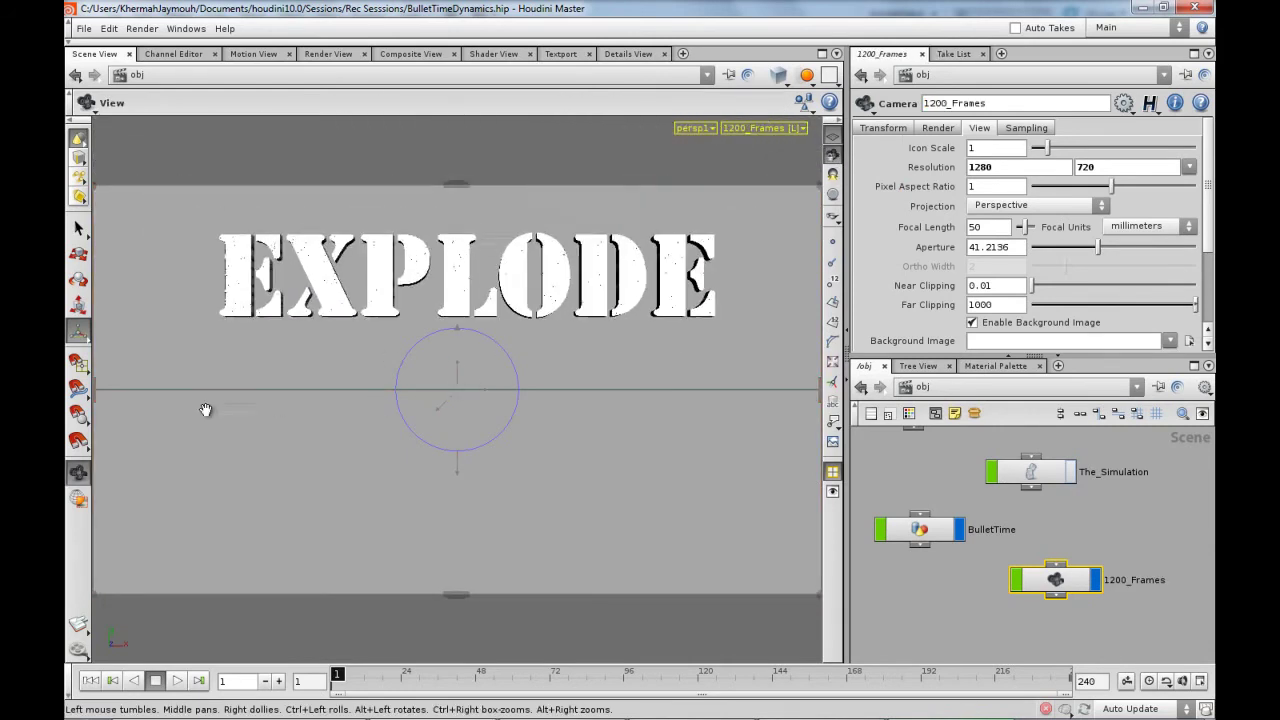
pyautogui.moveTo(257, 430); pyautogui.dragTo(269, 529, button='middle')
pyautogui.moveTo(376, 440); pyautogui.dragTo(380, 509, button='middle')
pyautogui.moveTo(389, 435); pyautogui.dragTo(399, 502, button='middle')
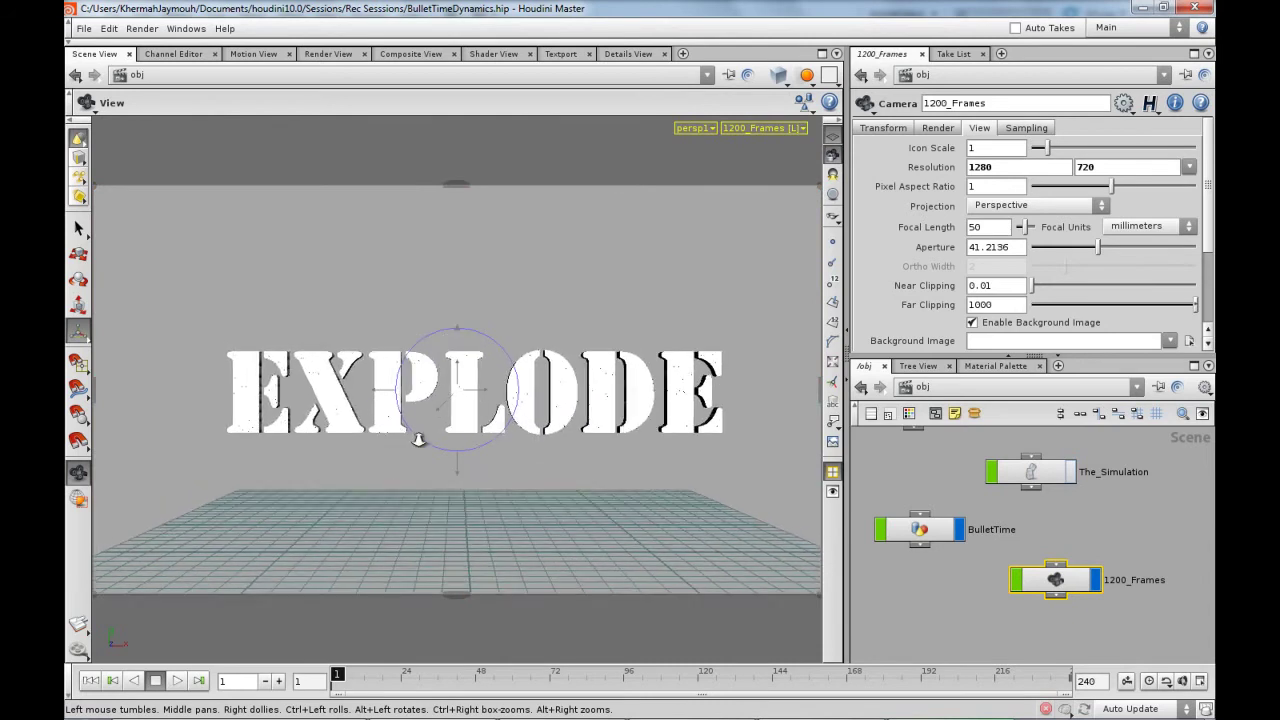
pyautogui.moveTo(420, 440); pyautogui.dragTo(580, 497, button='right')
pyautogui.press('space')
pyautogui.moveTo(563, 482)
pyautogui.mouseDown()
pyautogui.moveTo(591, 478)
pyautogui.moveTo(569, 477)
pyautogui.mouseUp()
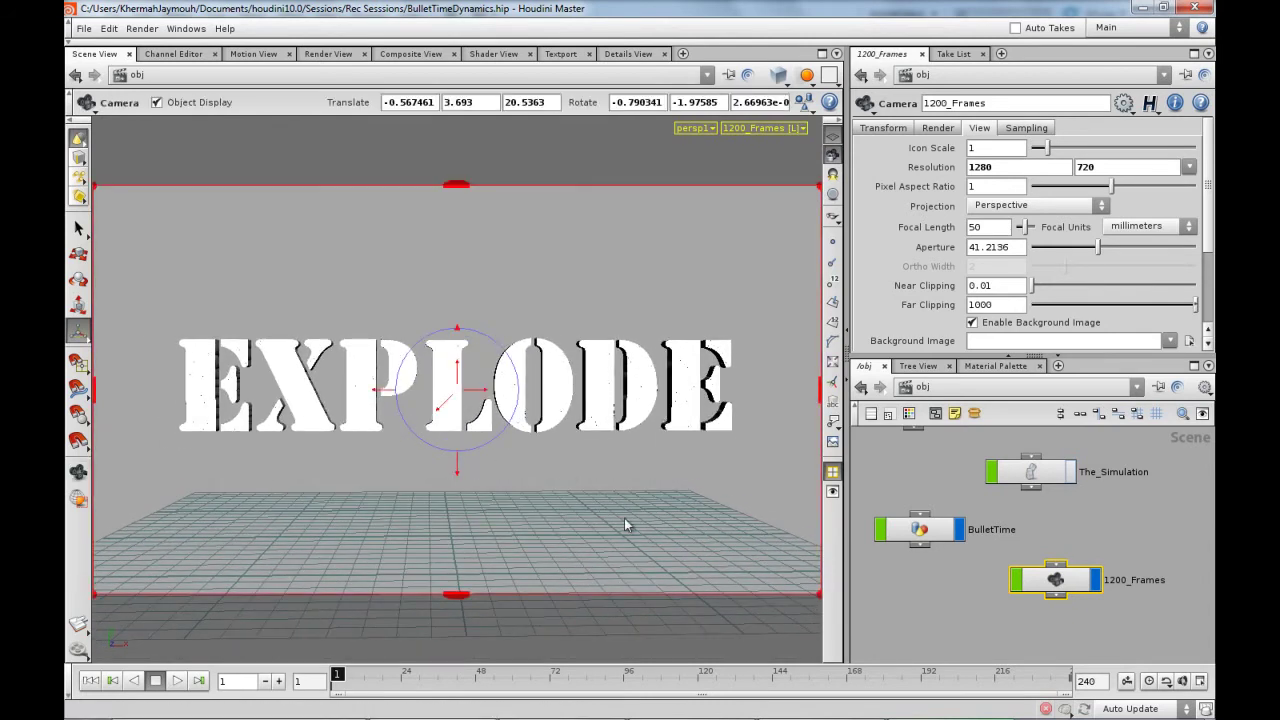
# Enter Bullet_Calculator inside BulletTime and raise constant1's chan1 to test the explosion through the camera
pyautogui.doubleClick(918, 530)
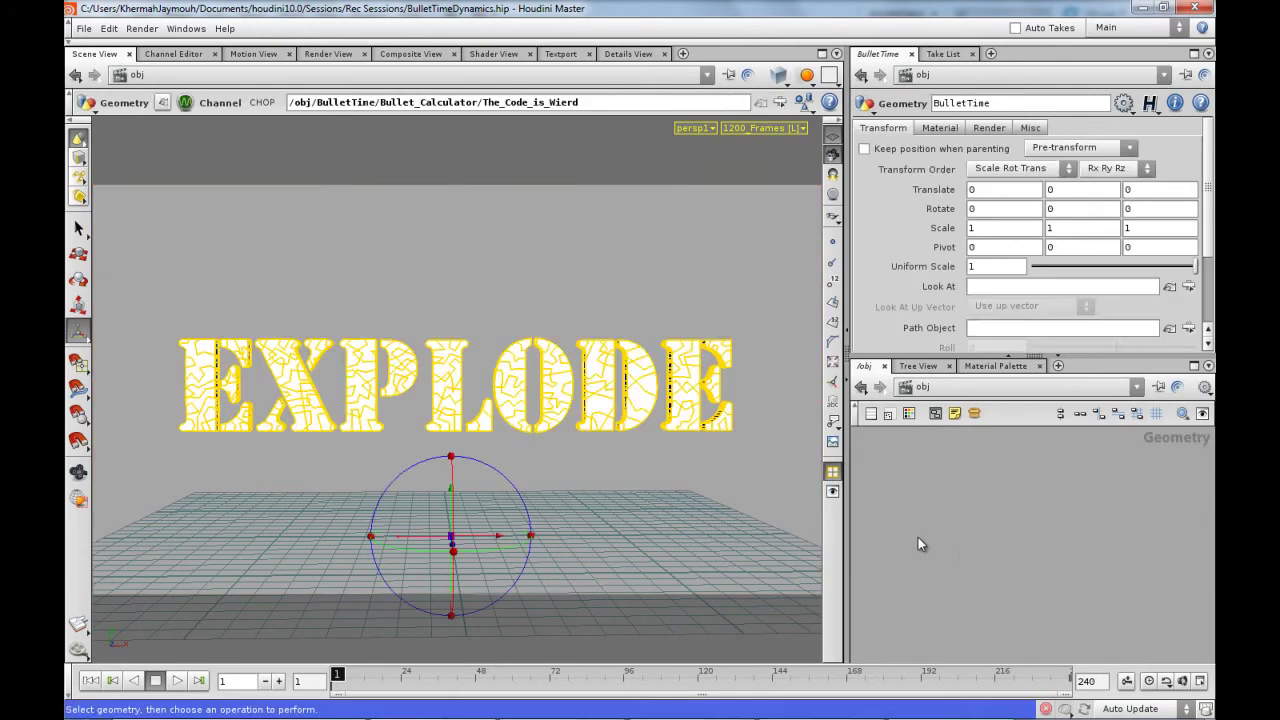
pyautogui.doubleClick(1142, 554)
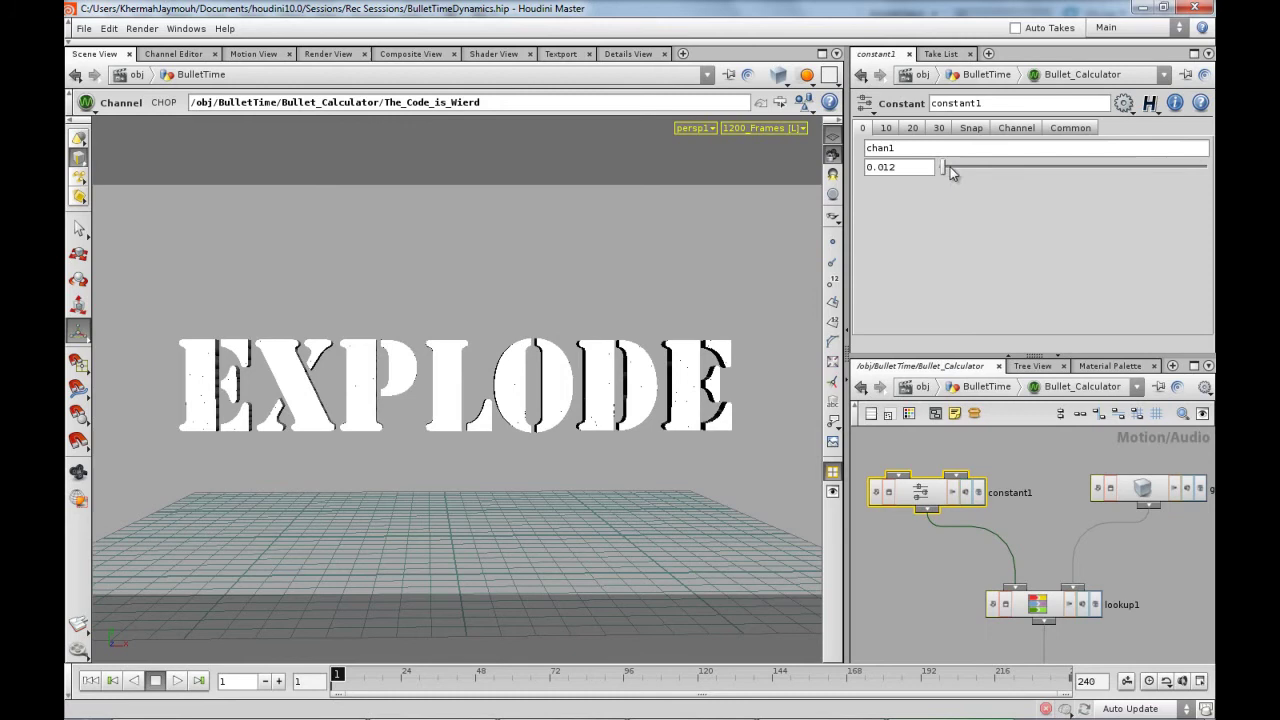
pyautogui.moveTo(950, 168); pyautogui.dragTo(1036, 166)
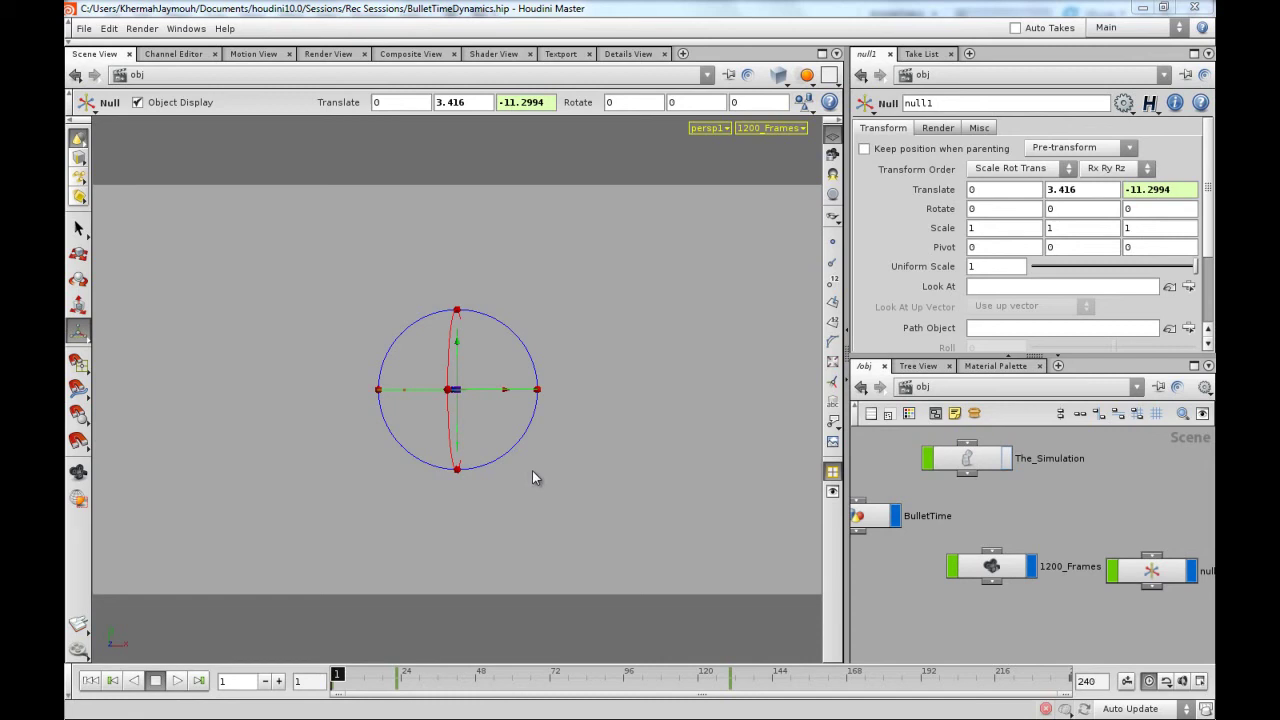
# Select the 1200_Frames camera and examine its translate and rotate animation curves in the Channel Editor
pyautogui.click(993, 568)
pyautogui.click(1136, 574)
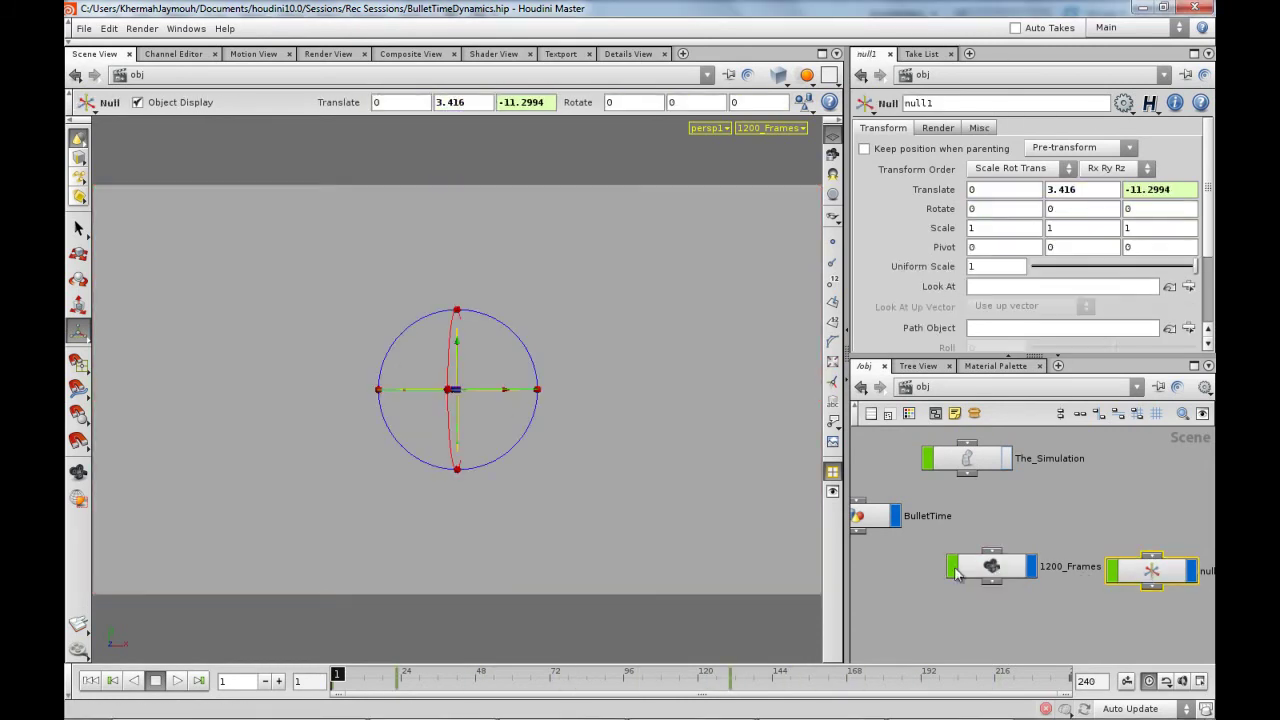
pyautogui.click(993, 568)
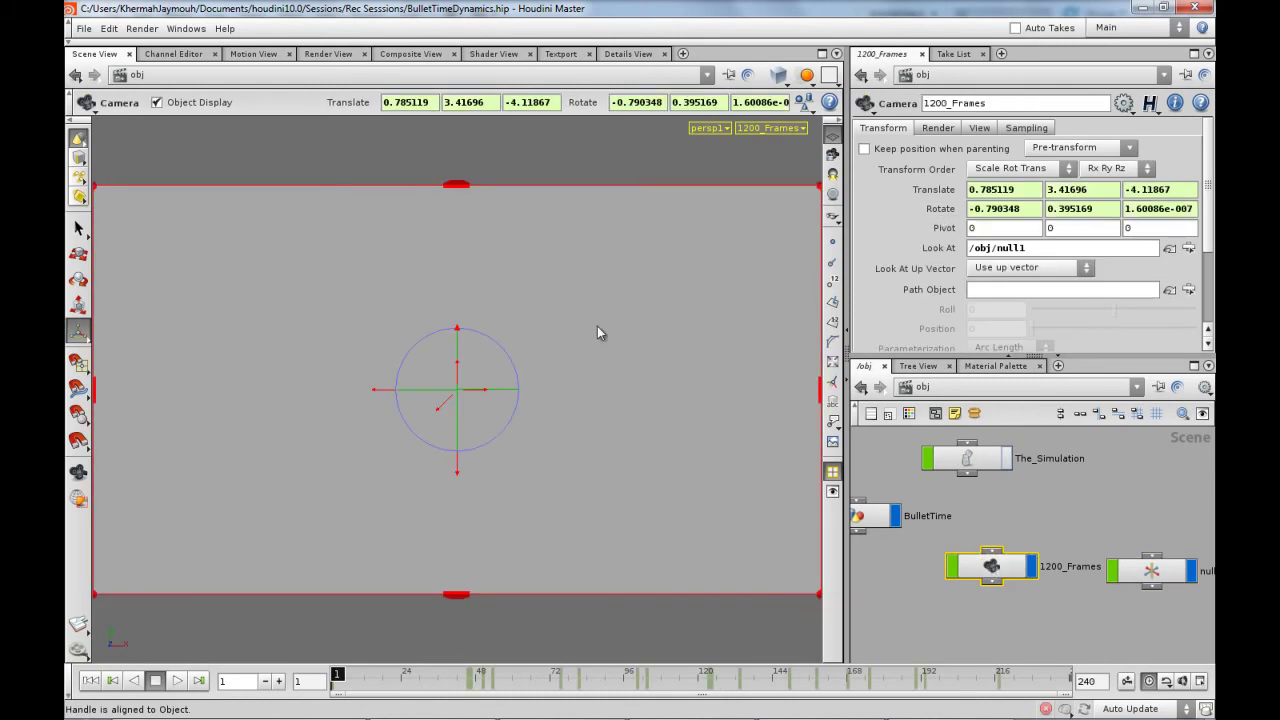
pyautogui.keyDown('shift'); pyautogui.click(931, 195); pyautogui.keyUp('shift')
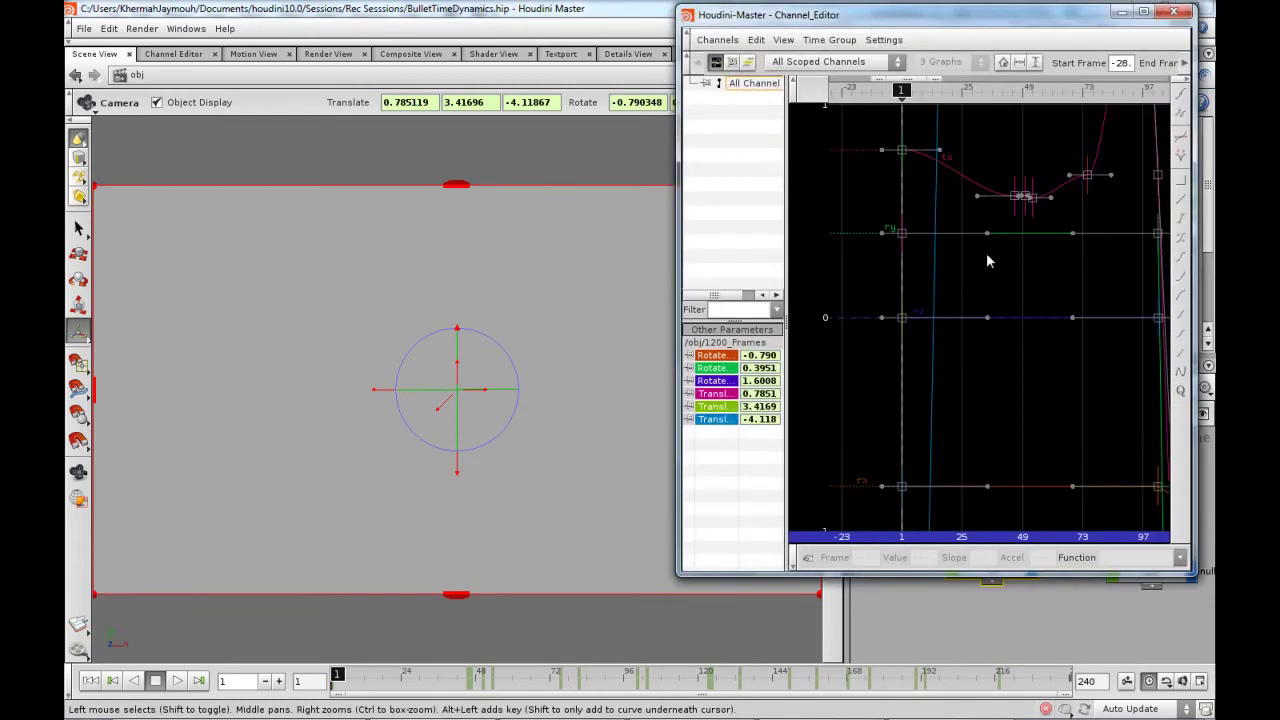
pyautogui.moveTo(1049, 253); pyautogui.dragTo(1026, 431, button='right')
pyautogui.moveTo(1017, 340); pyautogui.dragTo(861, 431, button='middle')
pyautogui.moveTo(951, 406); pyautogui.dragTo(963, 386, button='middle')
pyautogui.moveTo(978, 329); pyautogui.dragTo(1070, 290, button='right')
pyautogui.moveTo(905, 307); pyautogui.dragTo(1062, 300, button='right')
pyautogui.moveTo(1009, 325); pyautogui.dragTo(1016, 324, button='middle')
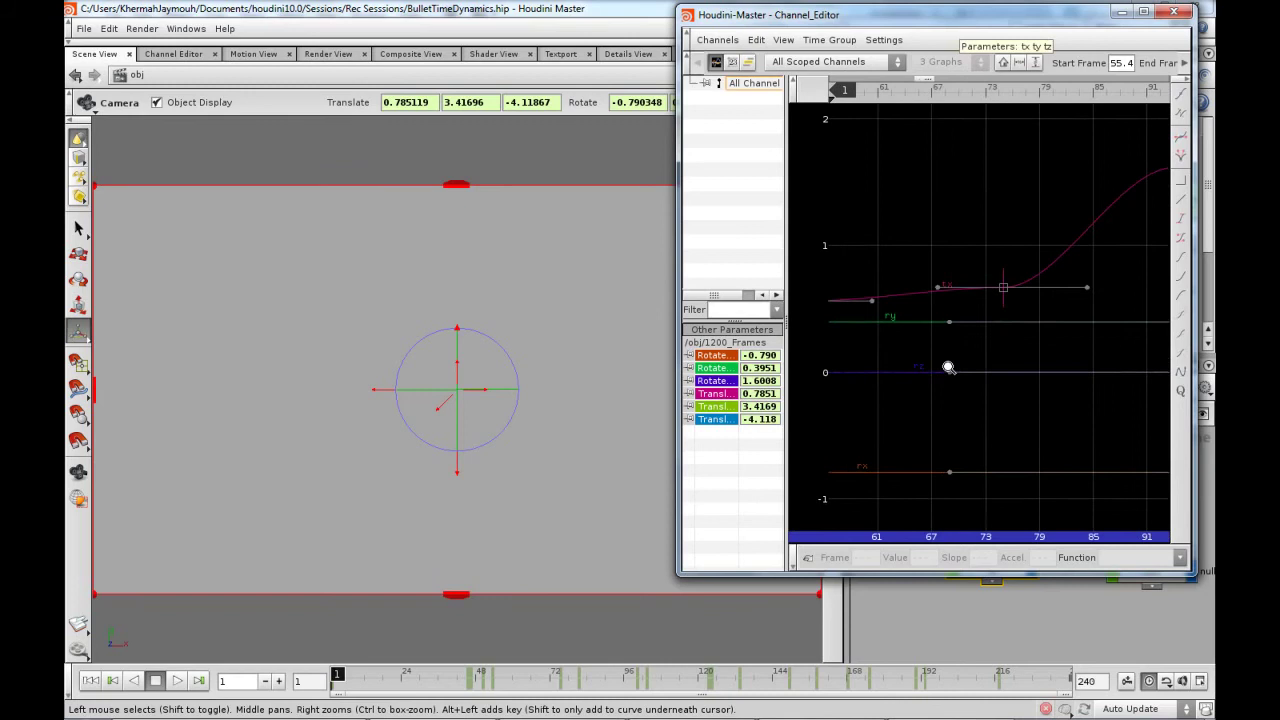
pyautogui.moveTo(948, 368); pyautogui.dragTo(936, 356, button='right')
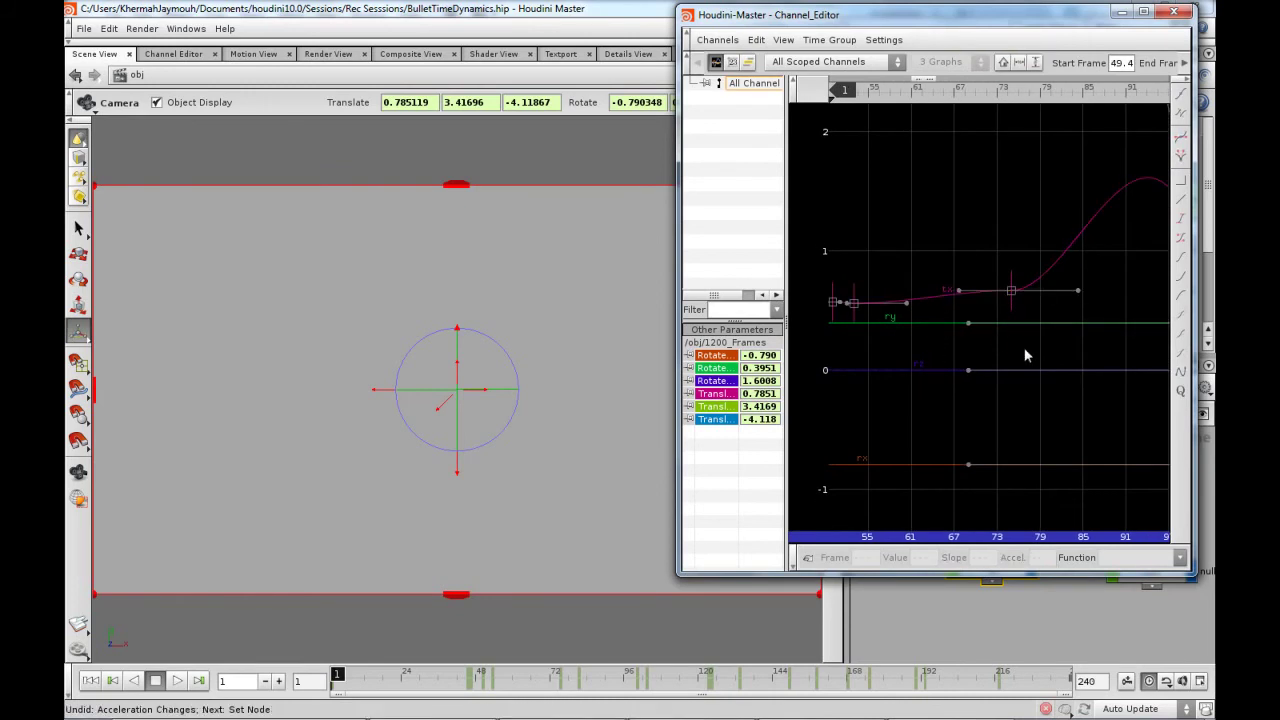
# Isolate the camera's Translate X curve and inspect its keyframes between about frames 37 and 121
pyautogui.moveTo(1024, 347); pyautogui.dragTo(1032, 399, button='right')
pyautogui.click(707, 396)
pyautogui.moveTo(1032, 399); pyautogui.dragTo(958, 376, button='middle')
pyautogui.moveTo(999, 320); pyautogui.dragTo(927, 318, button='right')
pyautogui.moveTo(927, 318); pyautogui.dragTo(952, 367, button='middle')
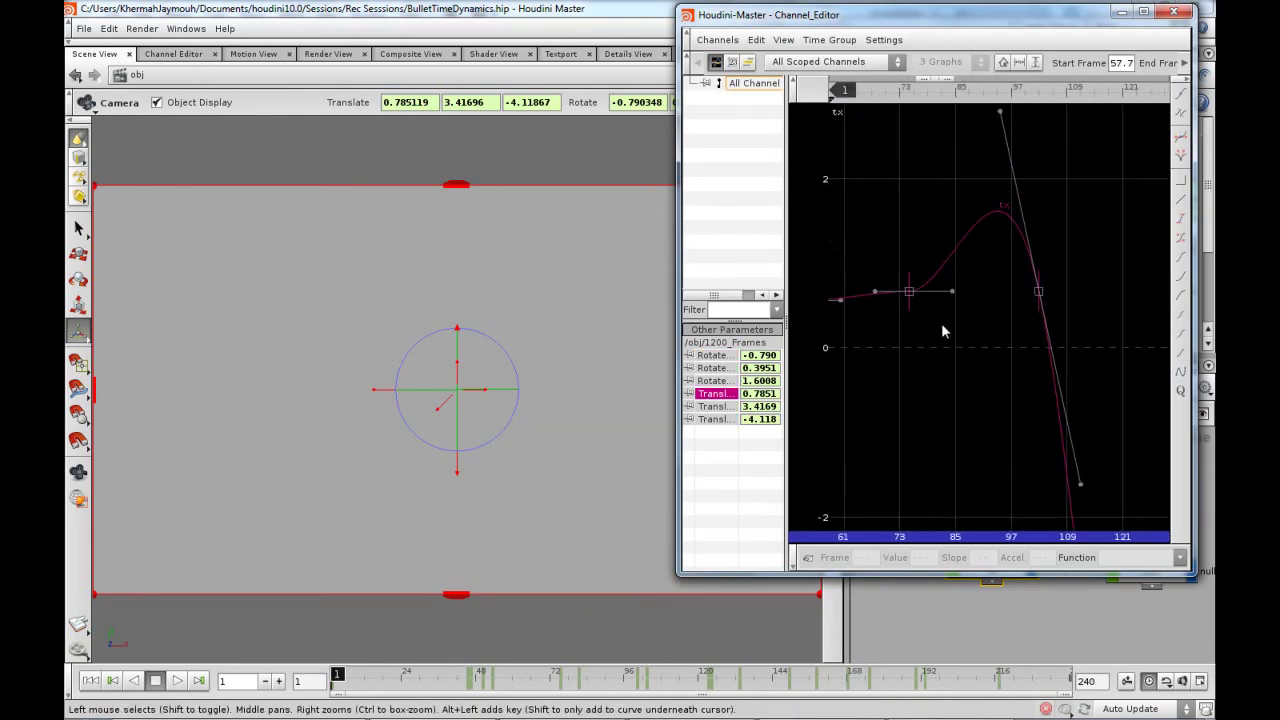
pyautogui.moveTo(884, 313); pyautogui.dragTo(1012, 316, button='middle')
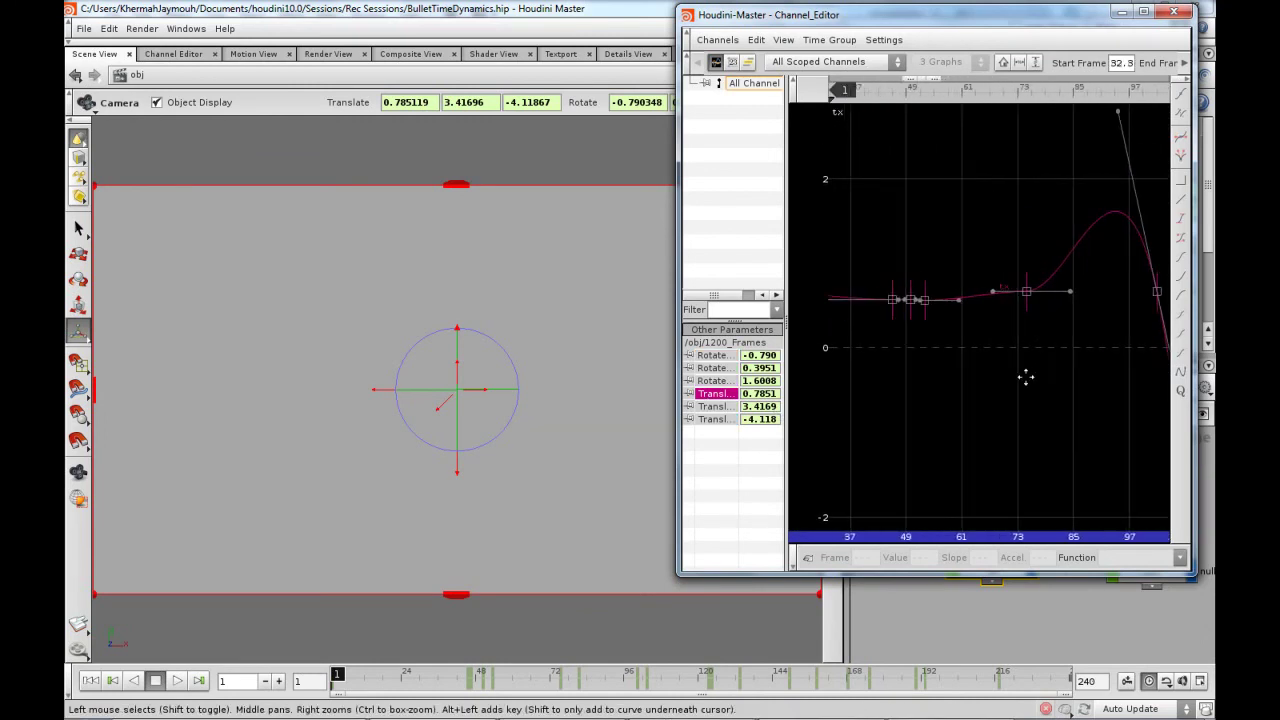
# Isolate the camera's Translate Y curve and inspect its keyframes
pyautogui.click(712, 406)
pyautogui.moveTo(949, 338); pyautogui.dragTo(890, 345, button='right')
pyautogui.moveTo(935, 345)
pyautogui.mouseDown(button='middle')
pyautogui.moveTo(969, 369)
pyautogui.moveTo(941, 359)
pyautogui.mouseUp(button='middle')
pyautogui.moveTo(975, 337); pyautogui.dragTo(961, 273, button='right')
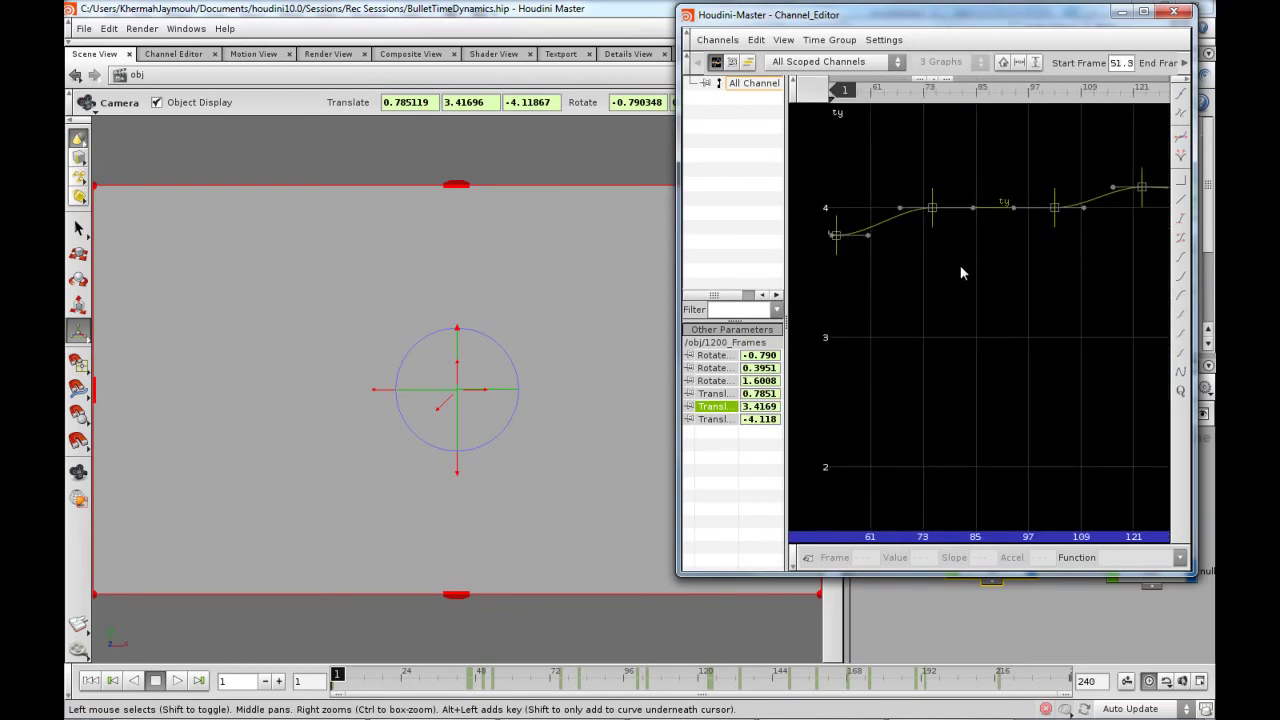
# Isolate the camera's Translate Z curve, inspect its keyframes around frame 49, and close the Channel Editor
pyautogui.click(712, 419)
pyautogui.moveTo(997, 333); pyautogui.dragTo(986, 288, button='right')
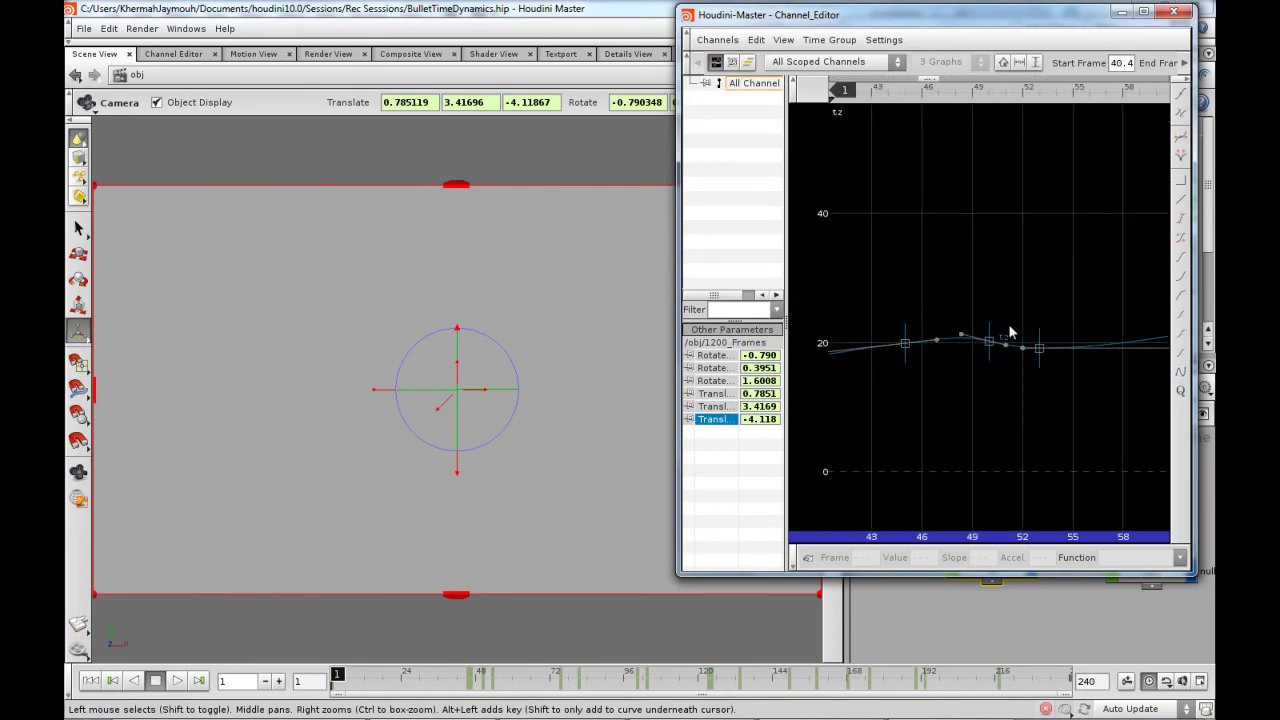
pyautogui.moveTo(1086, 318); pyautogui.dragTo(870, 451, button='right')
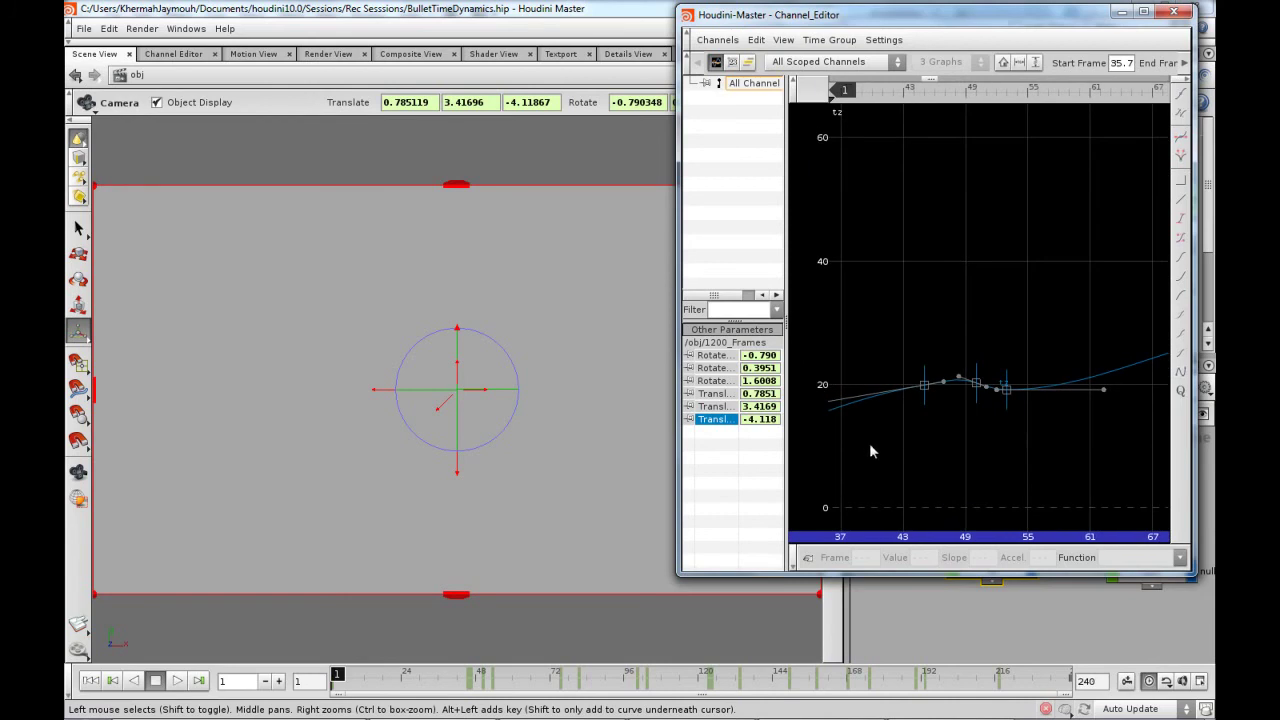
pyautogui.moveTo(1031, 363); pyautogui.dragTo(922, 294, button='right')
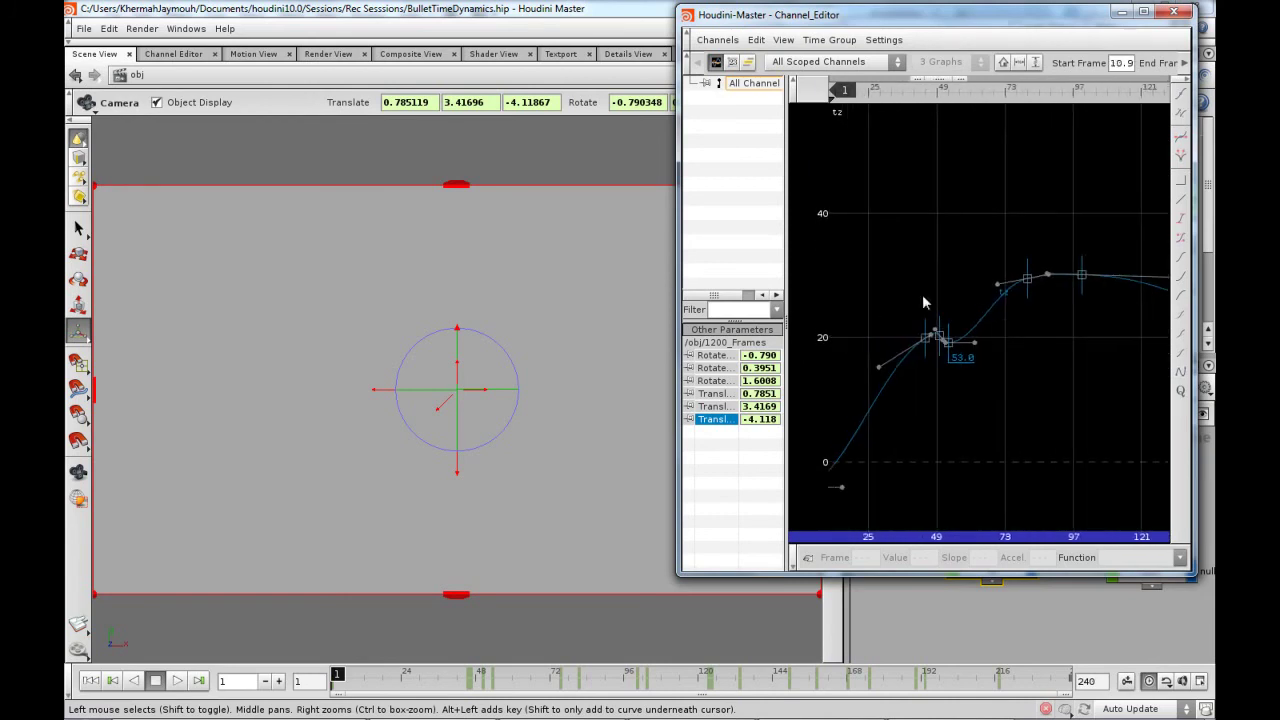
pyautogui.click(1173, 11)
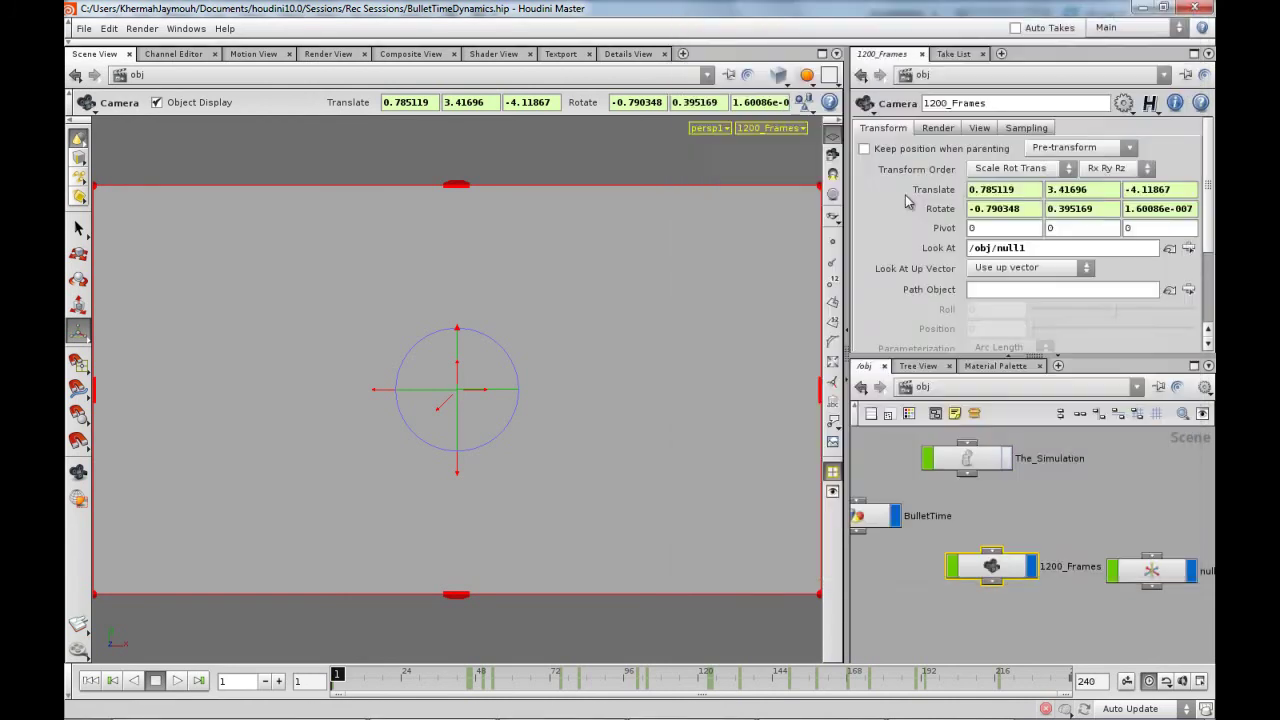
# Play the camera animation up to frame 58, and enter the Bullet_Calculator network inside BulletTime
pyautogui.click(176, 681)
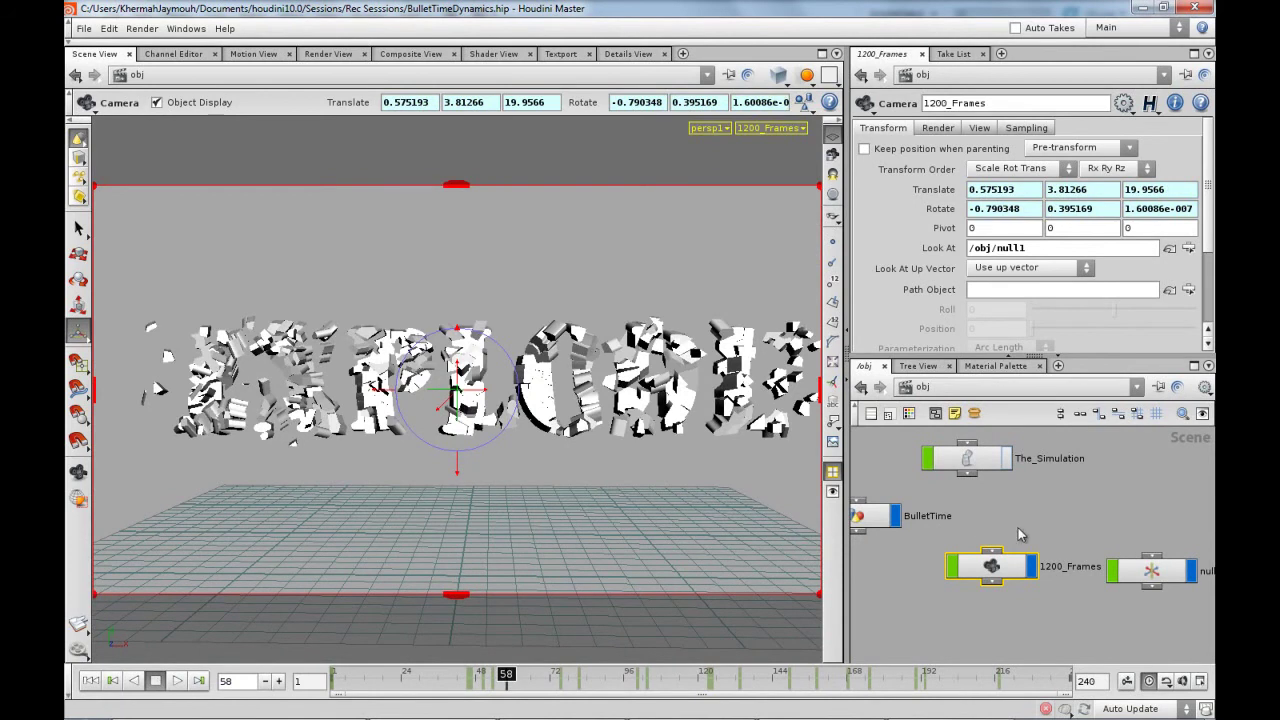
pyautogui.moveTo(989, 523); pyautogui.dragTo(1031, 567, button='middle')
pyautogui.doubleClick(893, 562)
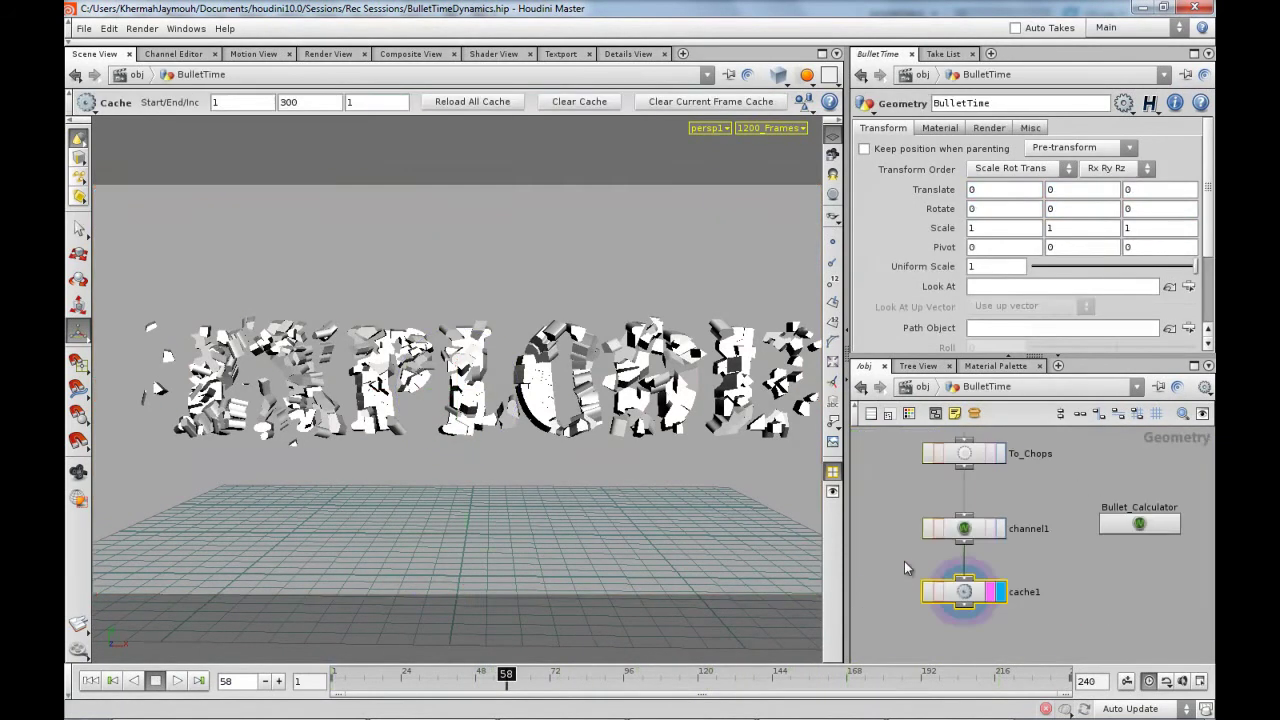
pyautogui.doubleClick(1140, 525)
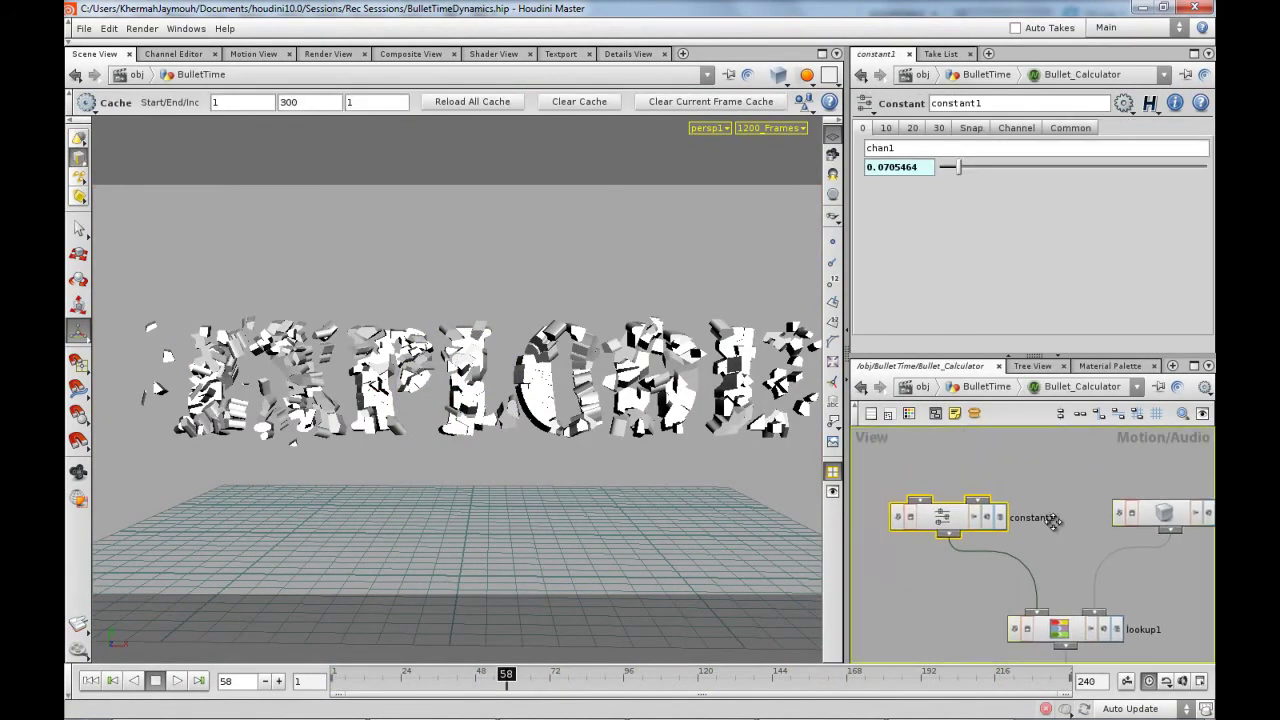
# Show constant1's chan1 animation curve in a wide, short Channel Editor window that leaves the viewport visible
pyautogui.keyDown('shift'); pyautogui.click(911, 172); pyautogui.keyUp('shift')
pyautogui.moveTo(658, 375); pyautogui.dragTo(189, 373)
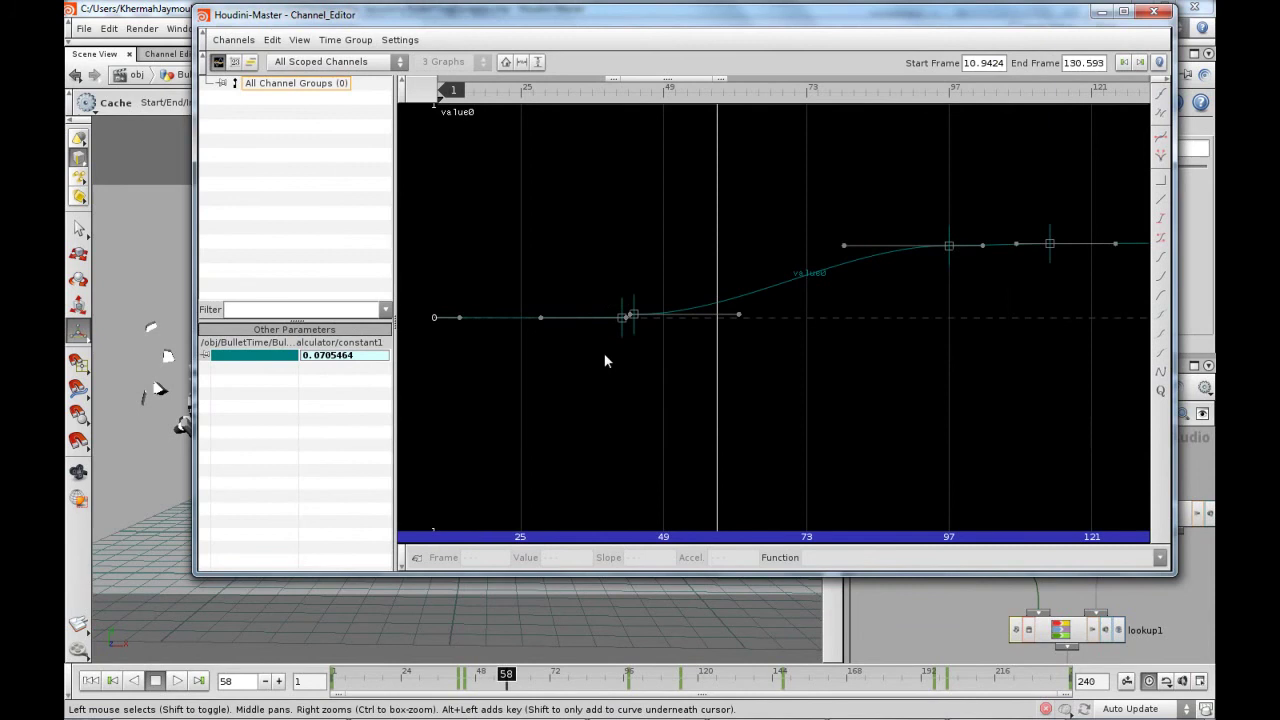
pyautogui.moveTo(599, 575); pyautogui.dragTo(734, 280)
pyautogui.moveTo(800, 205); pyautogui.dragTo(775, 197, button='right')
# Scrub chan1's curve from frame 29 to frame 171 to review the frozen explosion, and close the Channel Editor
pyautogui.moveTo(764, 210)
pyautogui.mouseDown()
pyautogui.moveTo(685, 212)
pyautogui.moveTo(825, 206)
pyautogui.moveTo(653, 205)
pyautogui.mouseUp()
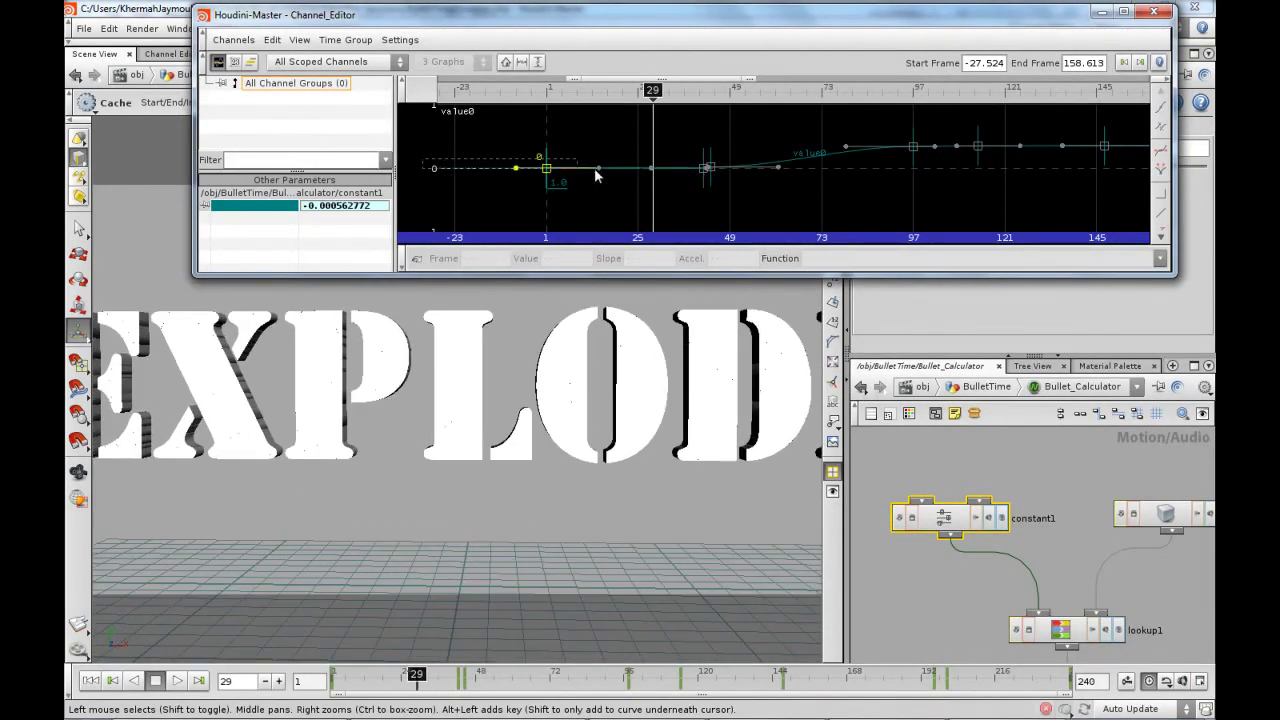
pyautogui.moveTo(731, 179); pyautogui.dragTo(729, 179)
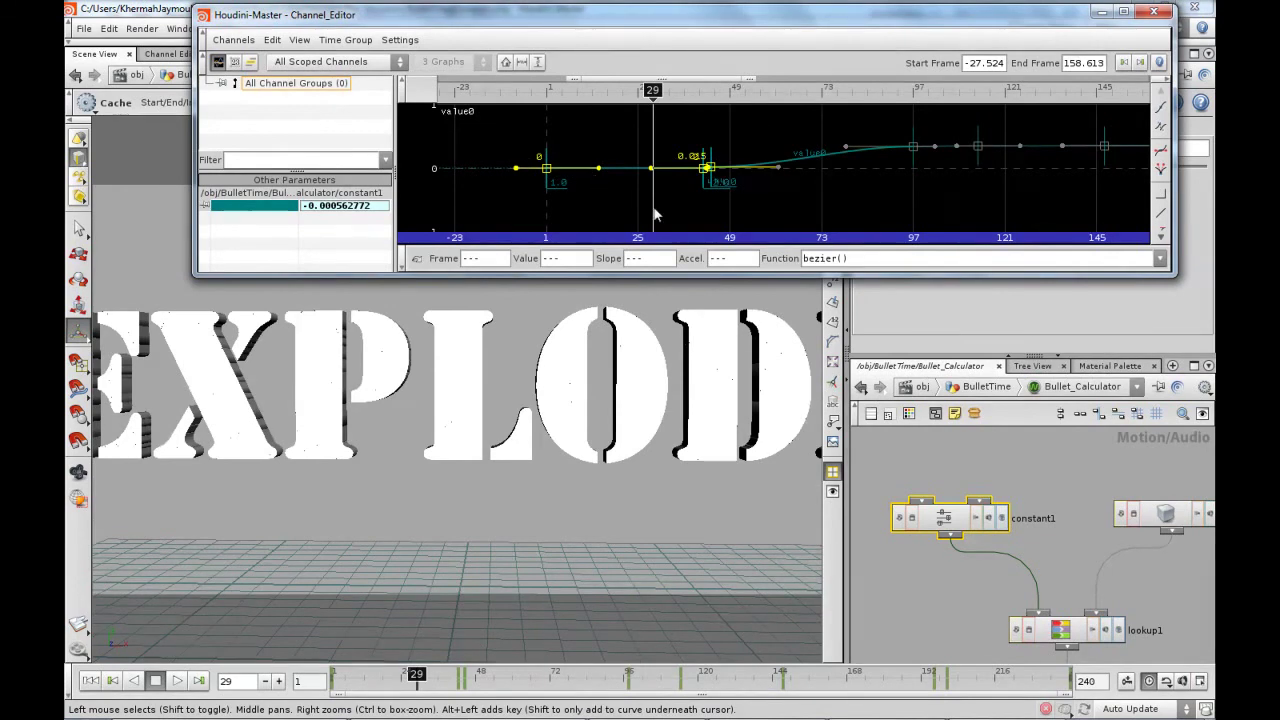
pyautogui.moveTo(655, 215)
pyautogui.mouseDown()
pyautogui.moveTo(771, 197)
pyautogui.moveTo(782, 215)
pyautogui.moveTo(986, 208)
pyautogui.mouseUp()
pyautogui.moveTo(1025, 188); pyautogui.dragTo(953, 194, button='right')
pyautogui.moveTo(953, 194); pyautogui.dragTo(817, 213, button='middle')
pyautogui.moveTo(687, 208)
pyautogui.mouseDown()
pyautogui.moveTo(1024, 215)
pyautogui.moveTo(846, 215)
pyautogui.mouseUp()
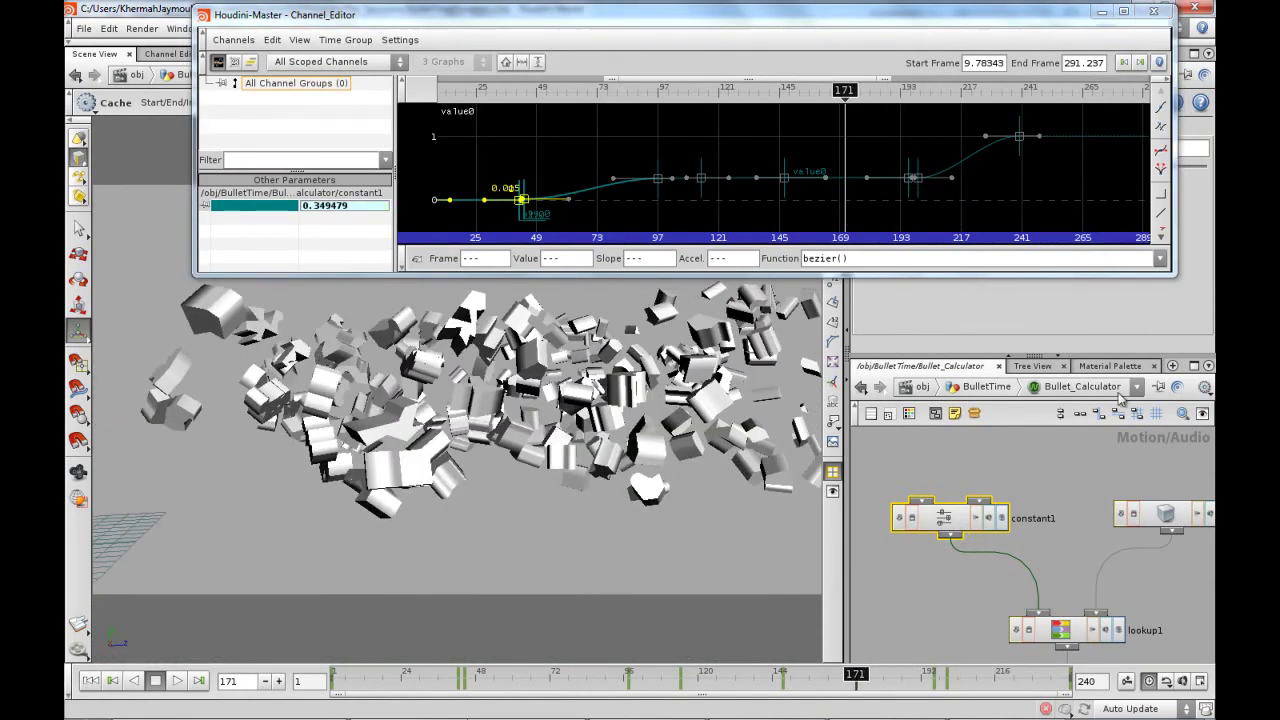
pyautogui.click(1153, 11)
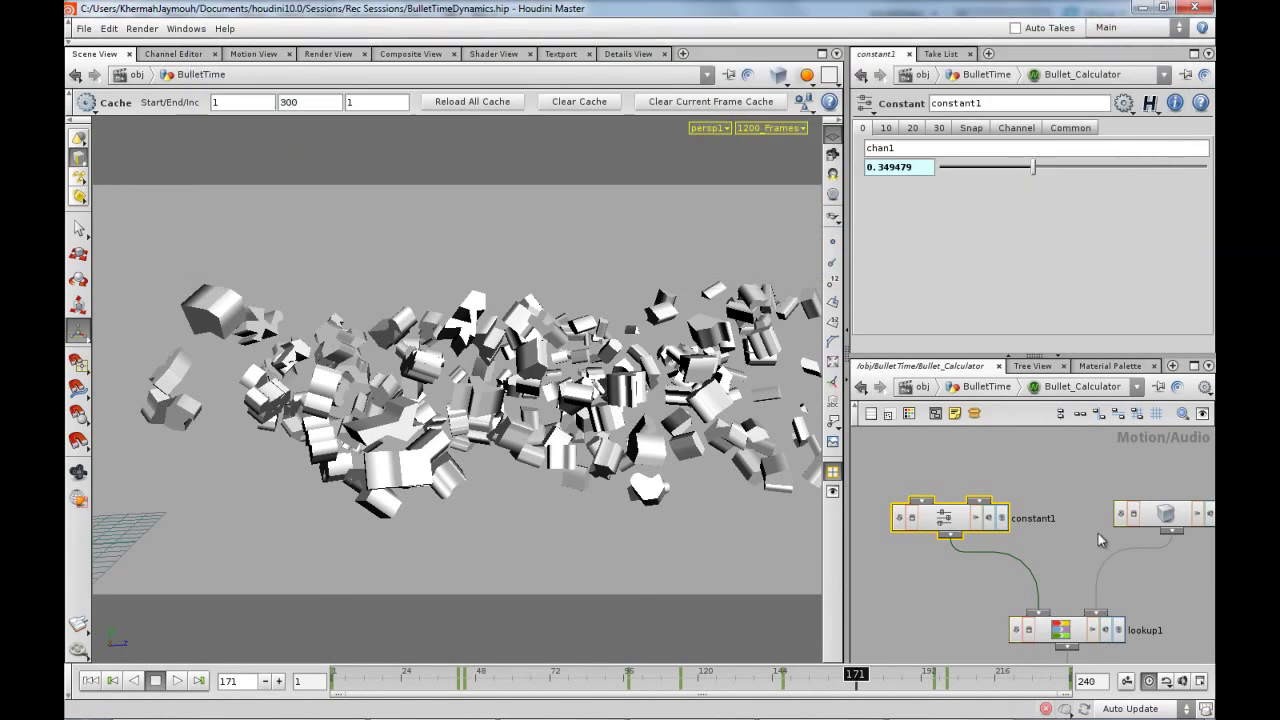
pyautogui.scroll(-3, 1100, 530)
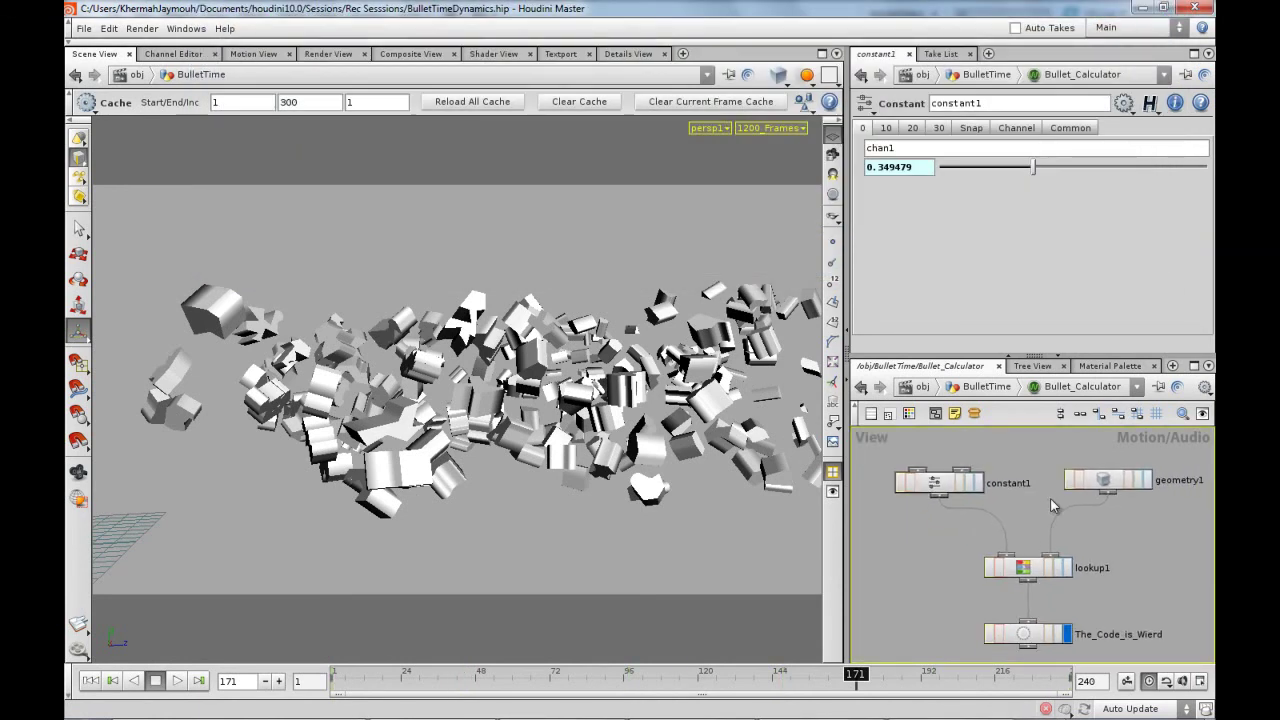